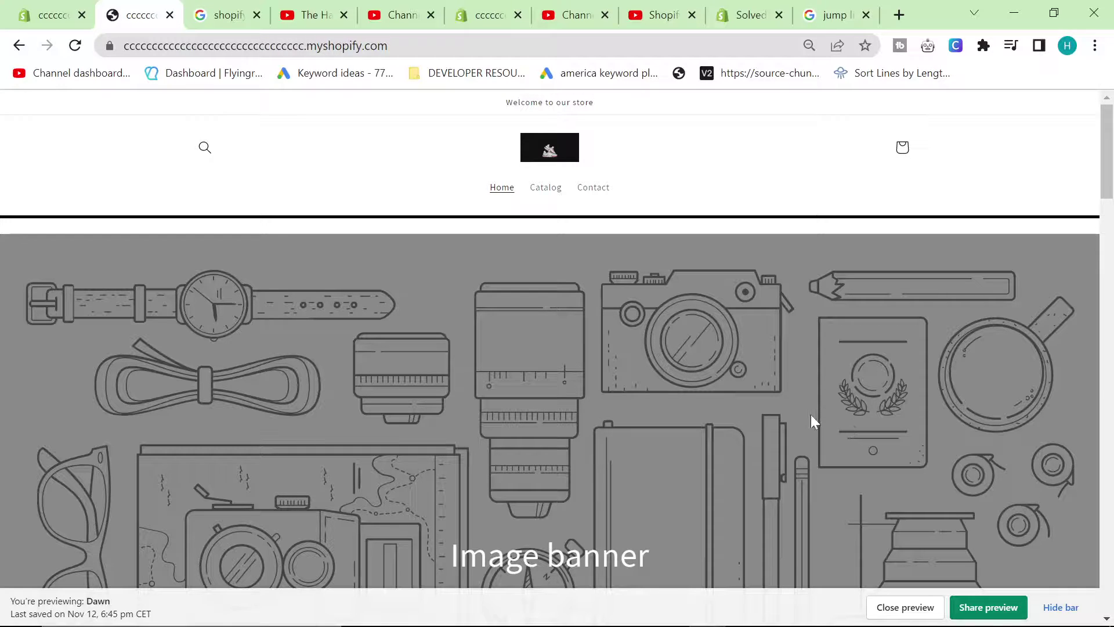
- Examine the Dawn theme's home page preview, from the image banner through the featured products to the multimedia collage
scroll(811, 415, "down", 10)
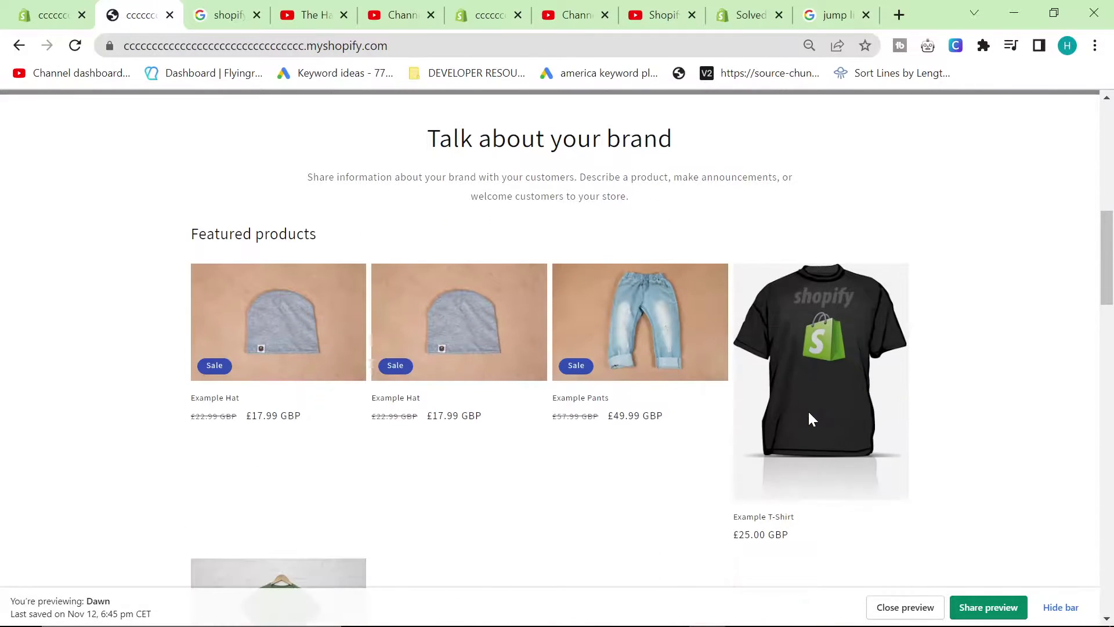
scroll(550, 400, "down", 10)
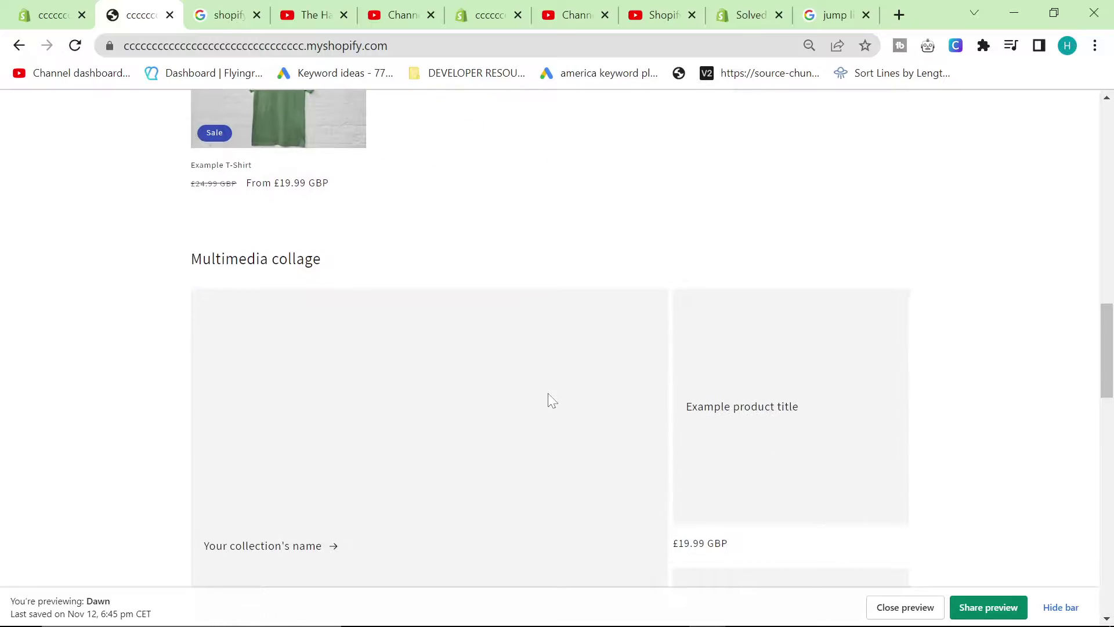
scroll(548, 401, "down", 8)
scroll(549, 400, "up", 10)
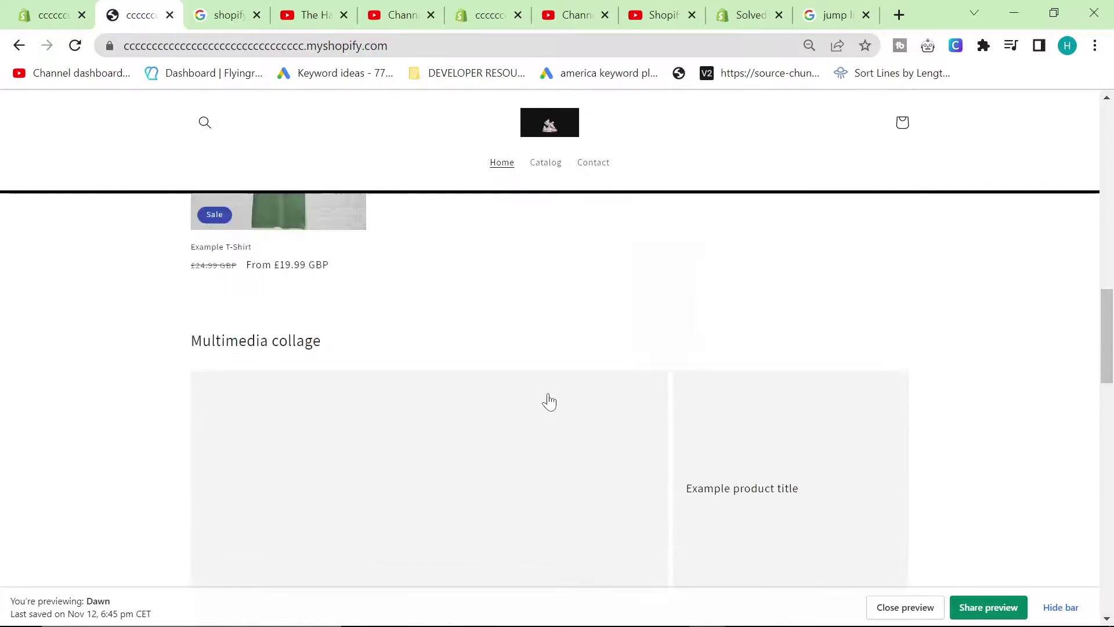
scroll(549, 400, "up", 15)
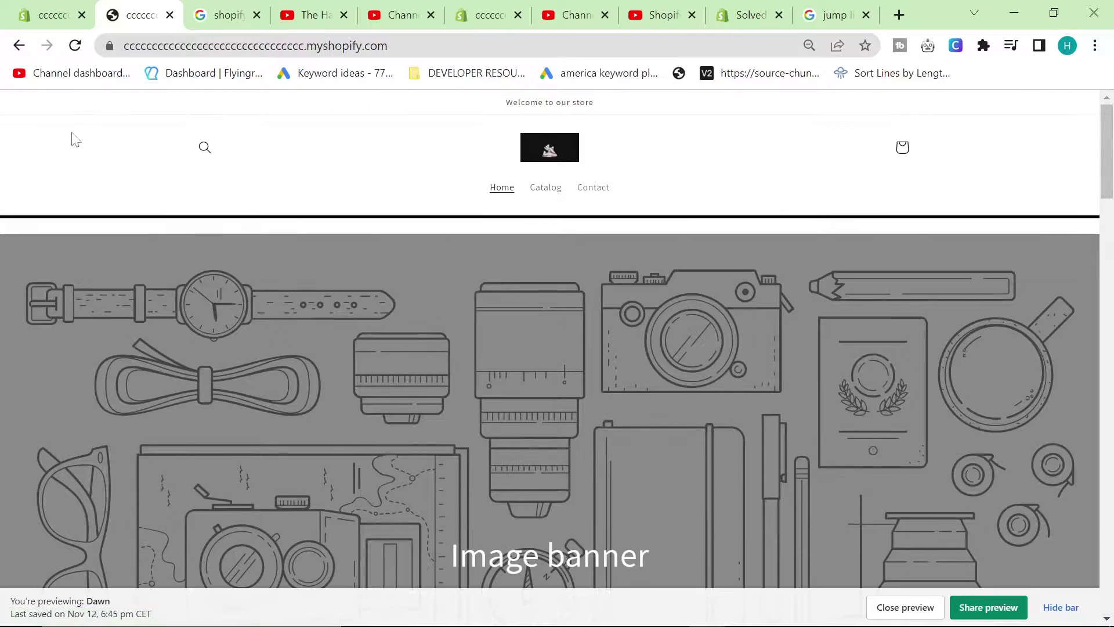
scroll(1019, 351, "down", 6)
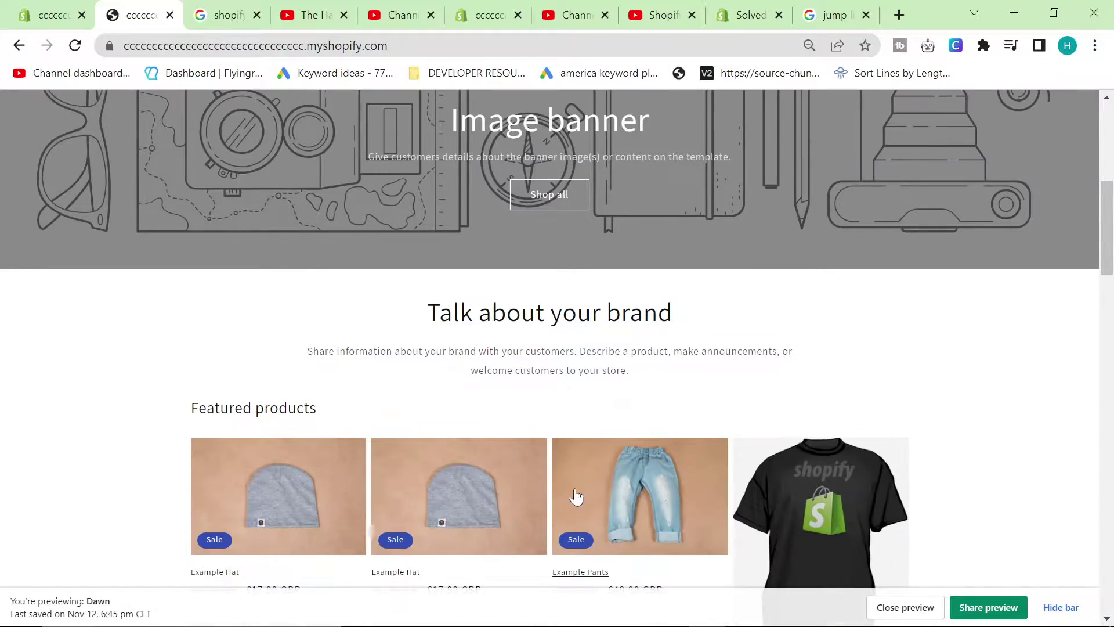
scroll(86, 473, "down", 10)
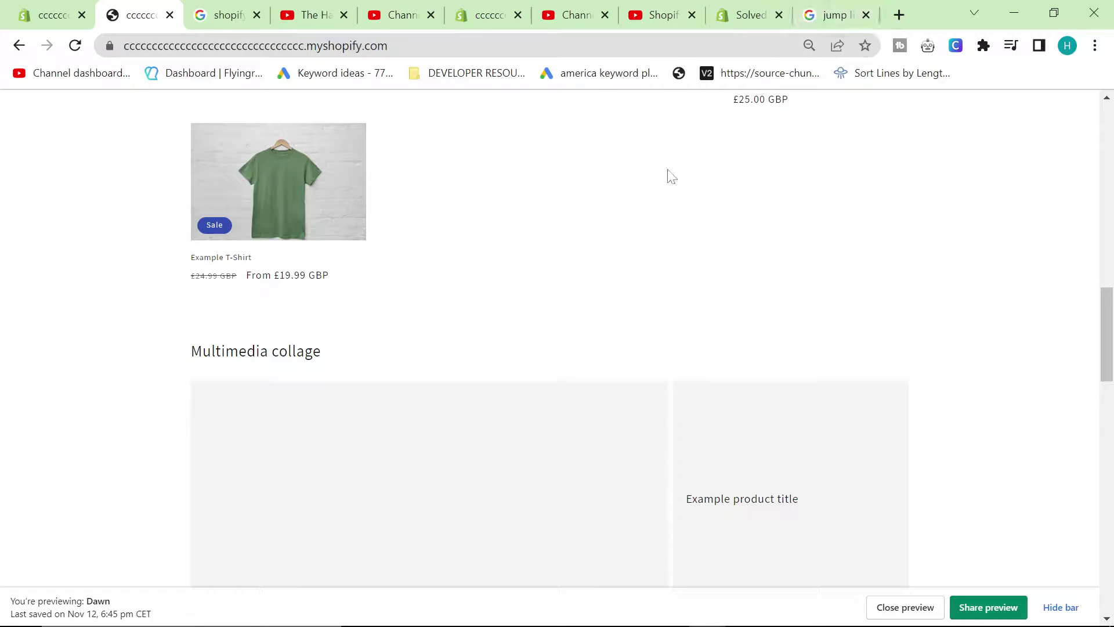
- Search Google in a new browser tab for "rain jpg" and change the query to "rain png"
left_click(900, 15)
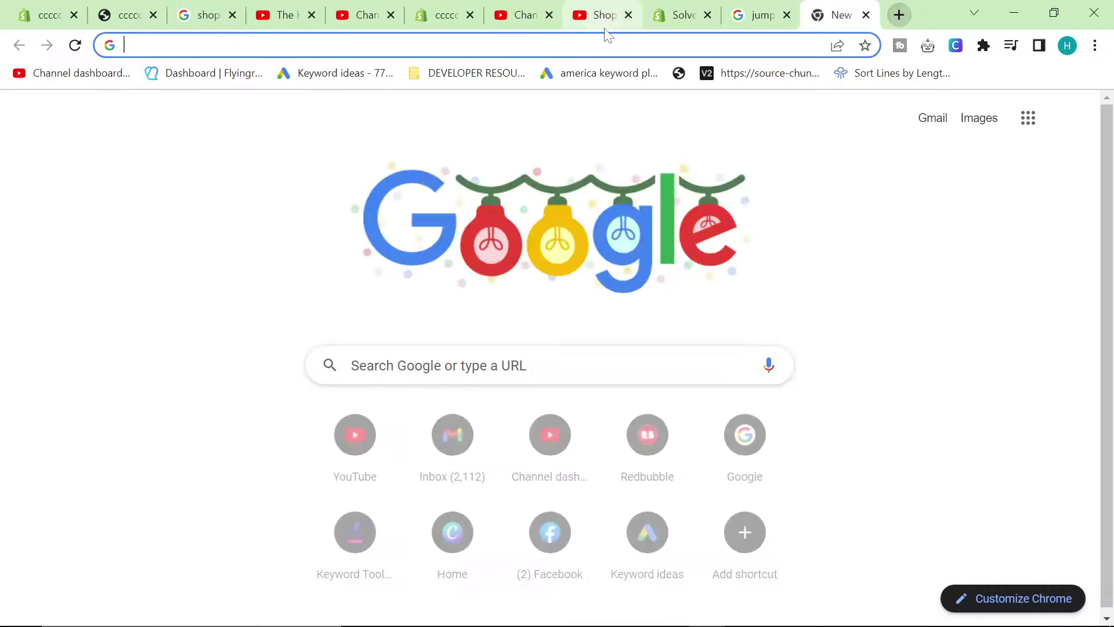
type("rain jpg")
key("Return")
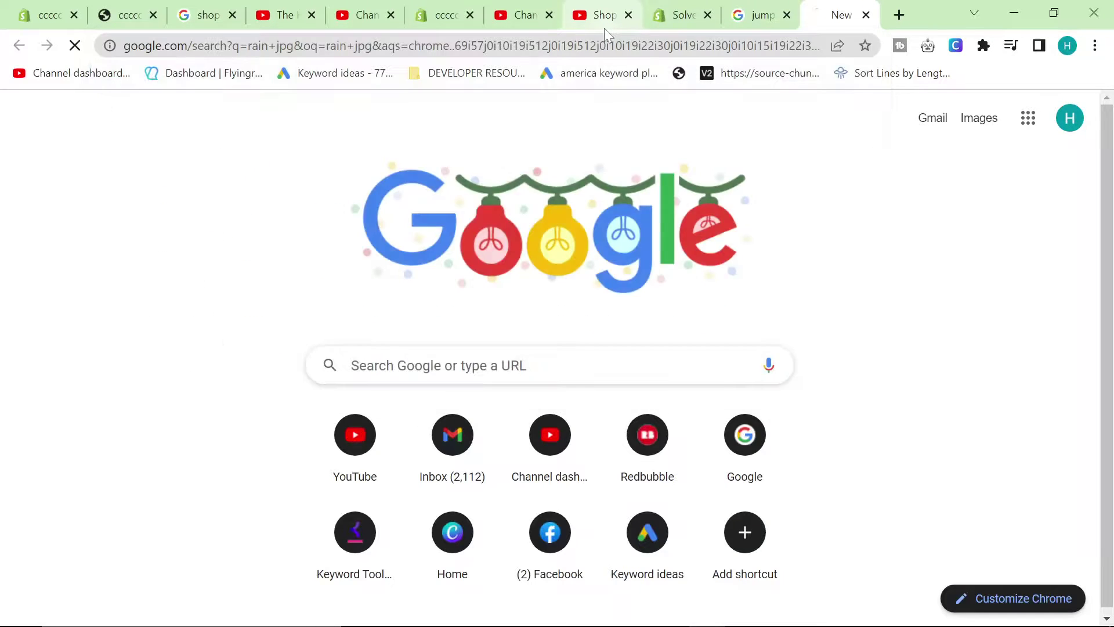
left_click(144, 388)
double_click(263, 133)
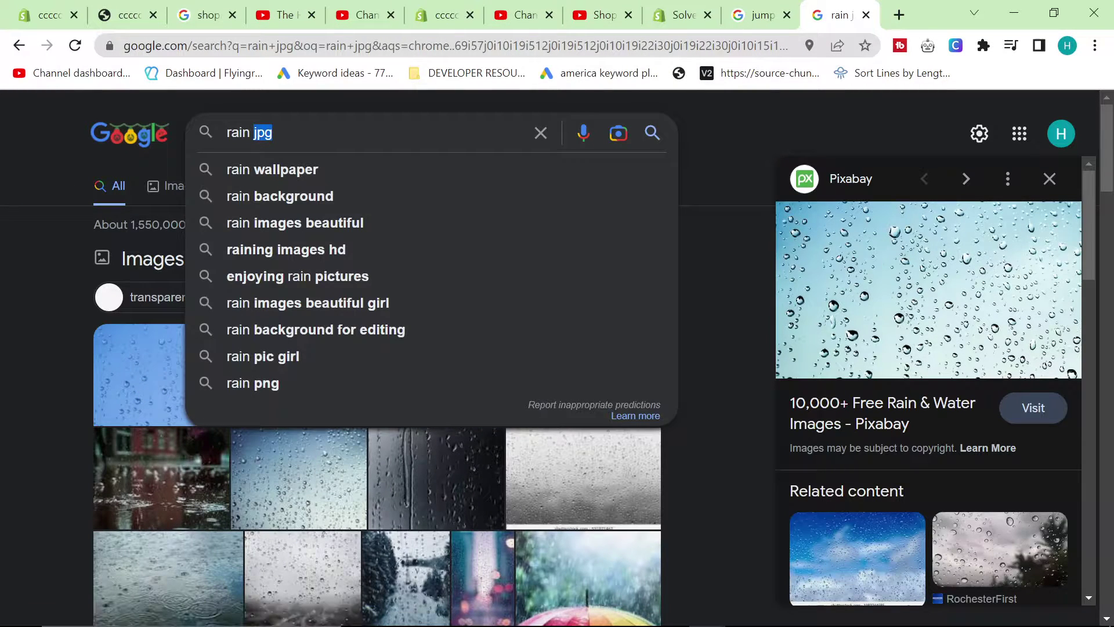
type("png")
key("Return")
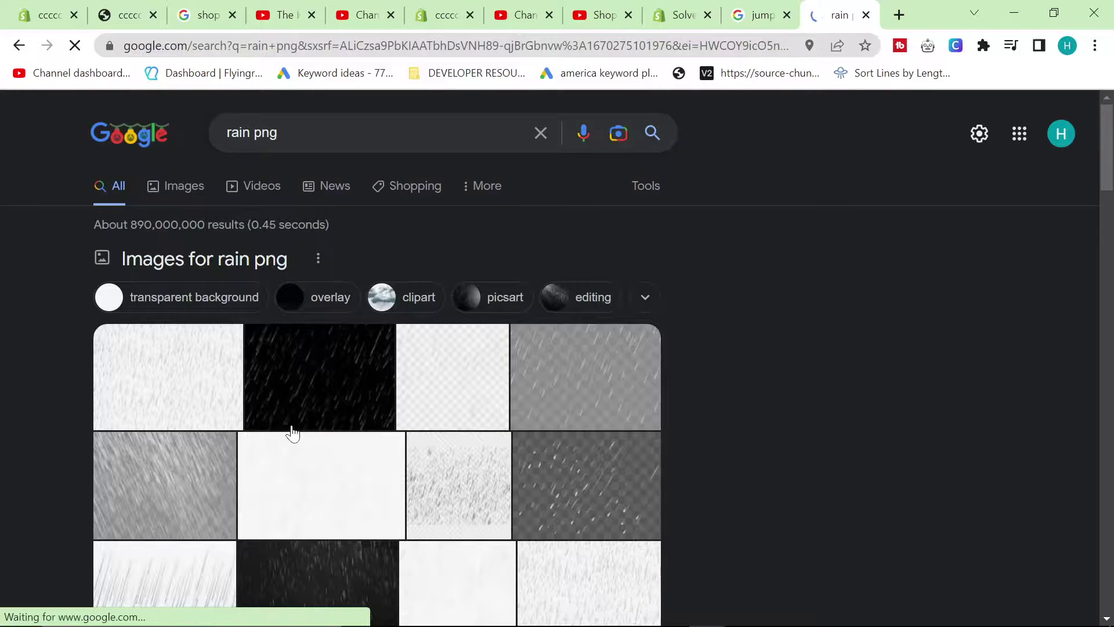
- Open the transparent rain drop image on PNGWing and proceed to its download page, dismissing the advertisement
left_click(471, 399)
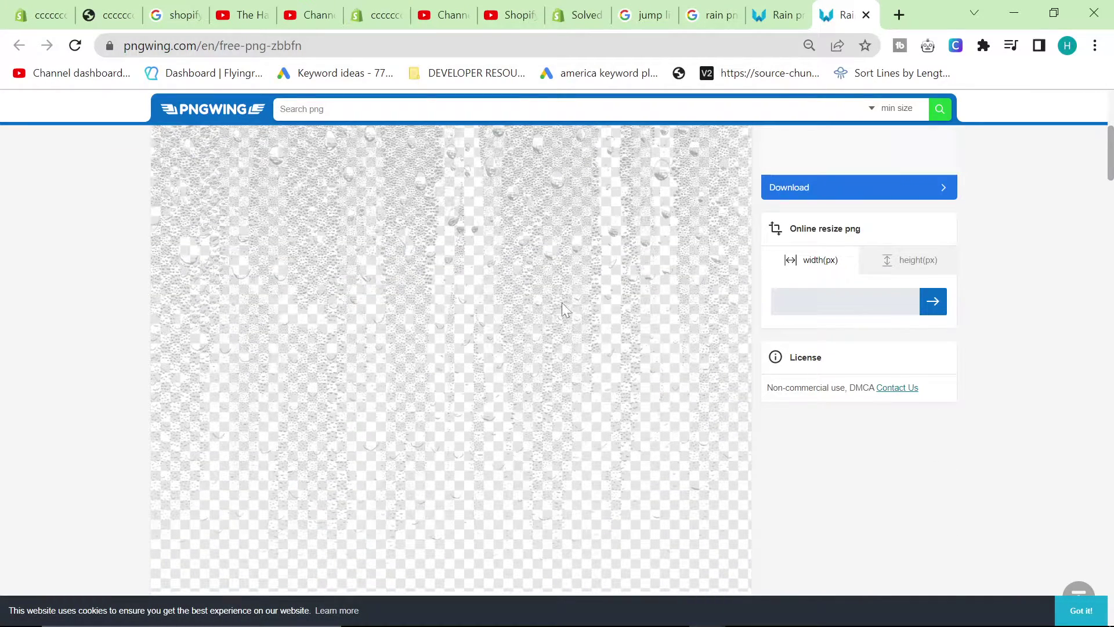
scroll(561, 302, "down", 3)
scroll(366, 421, "down", 4)
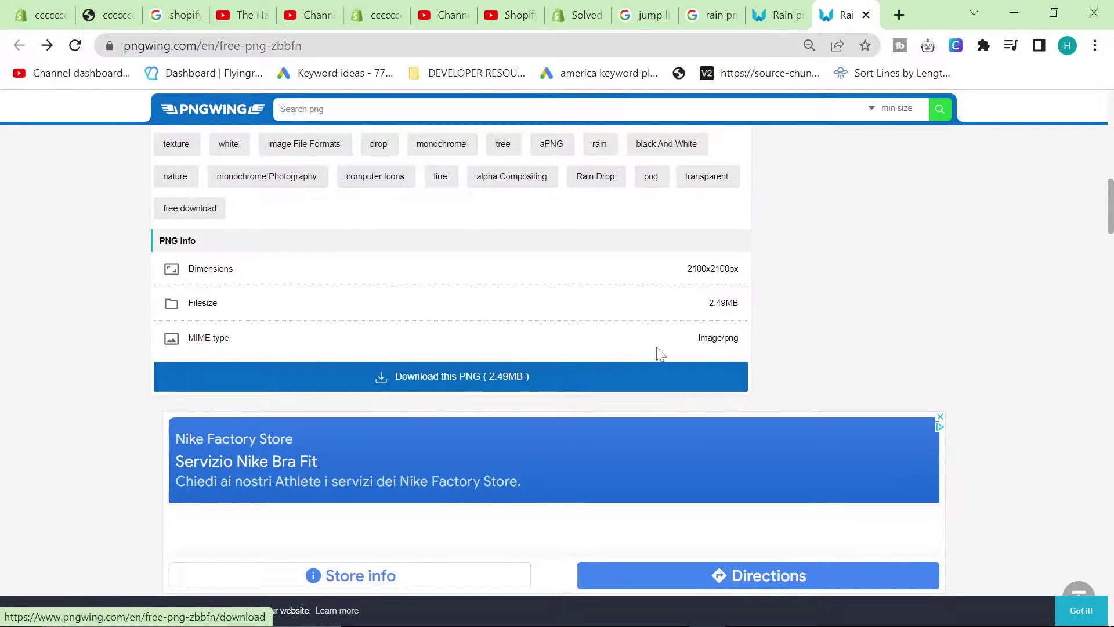
left_click(412, 382)
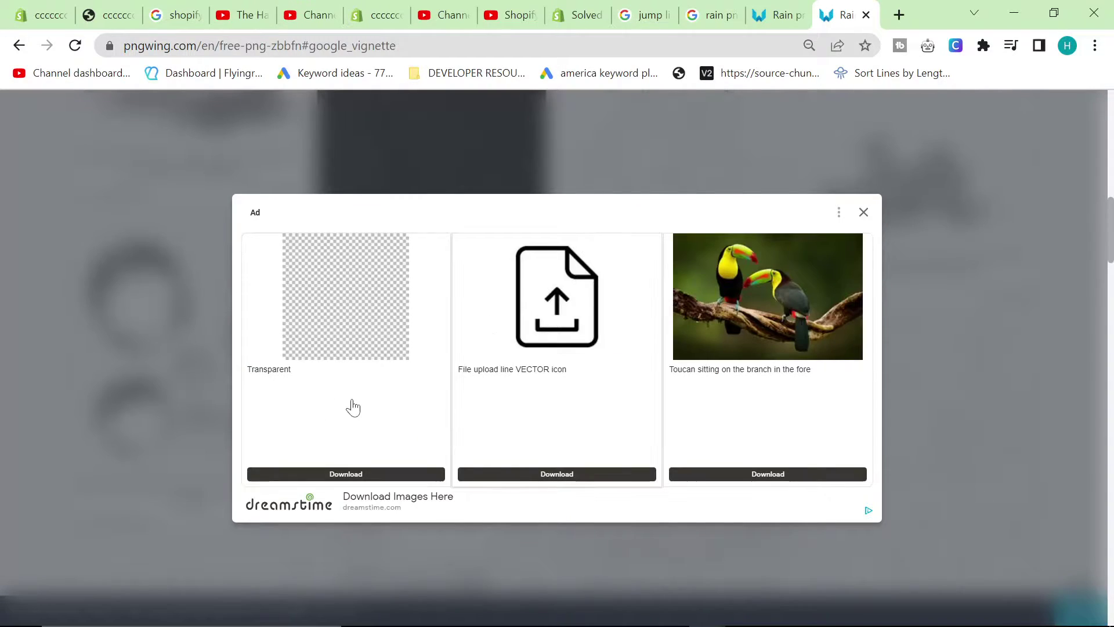
left_click(864, 212)
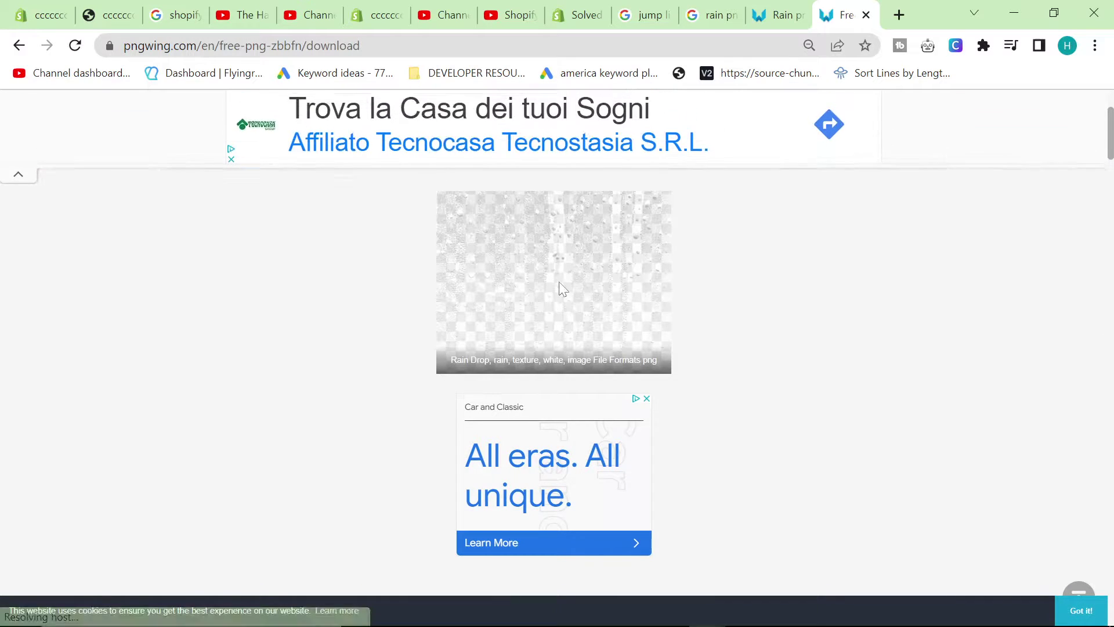
- Save the rain drop PNG shown on the PNGWing download page to the computer
scroll(609, 377, "down", 5)
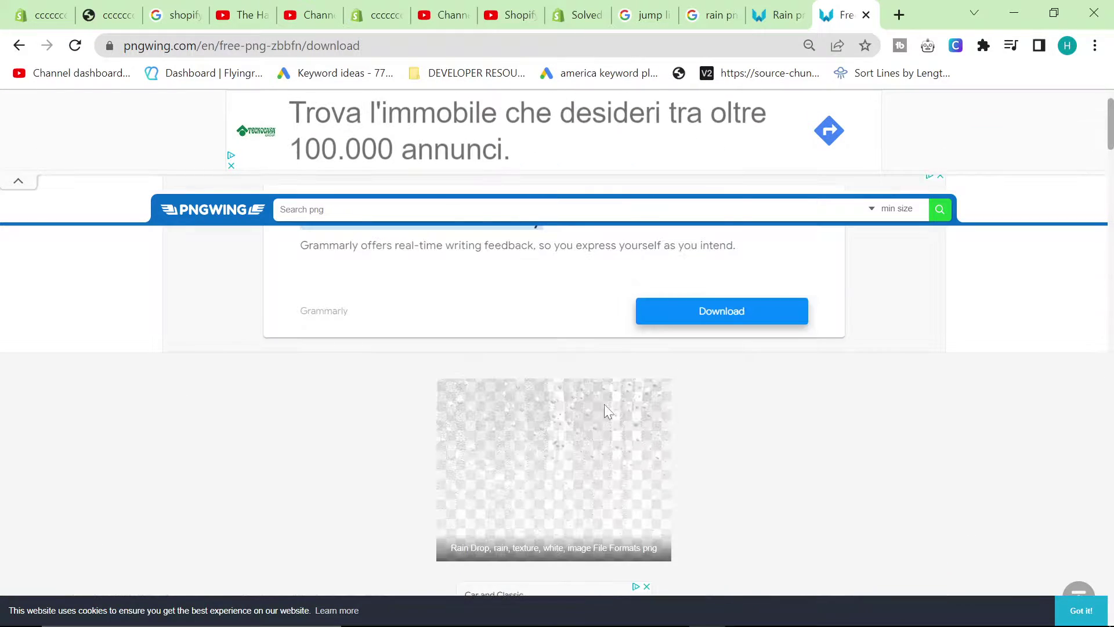
right_click(593, 431)
left_click(639, 466)
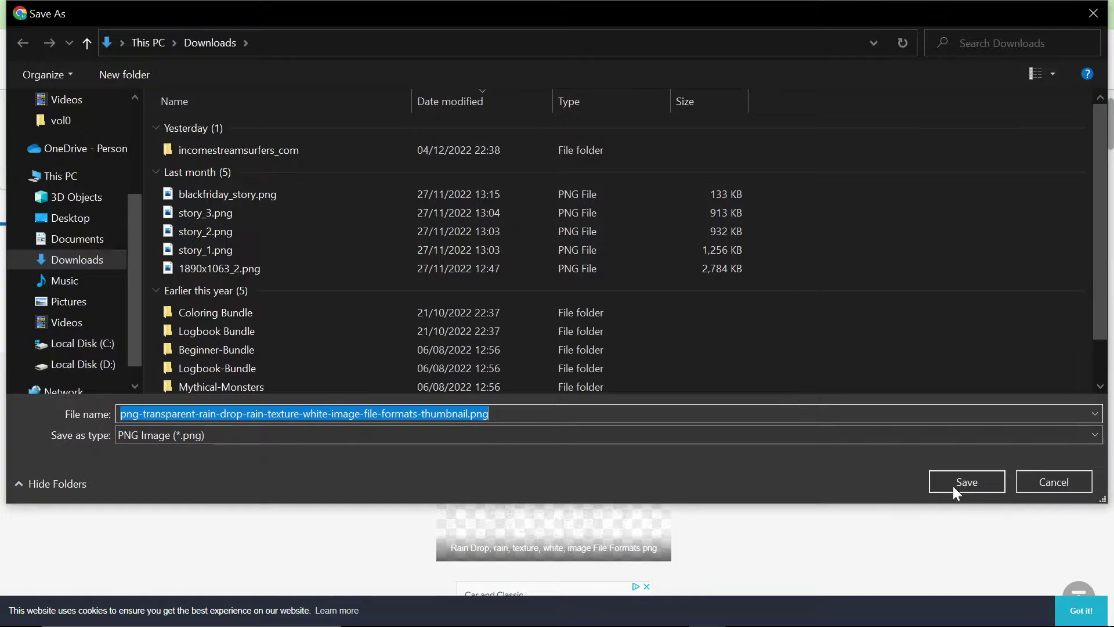
left_click(956, 485)
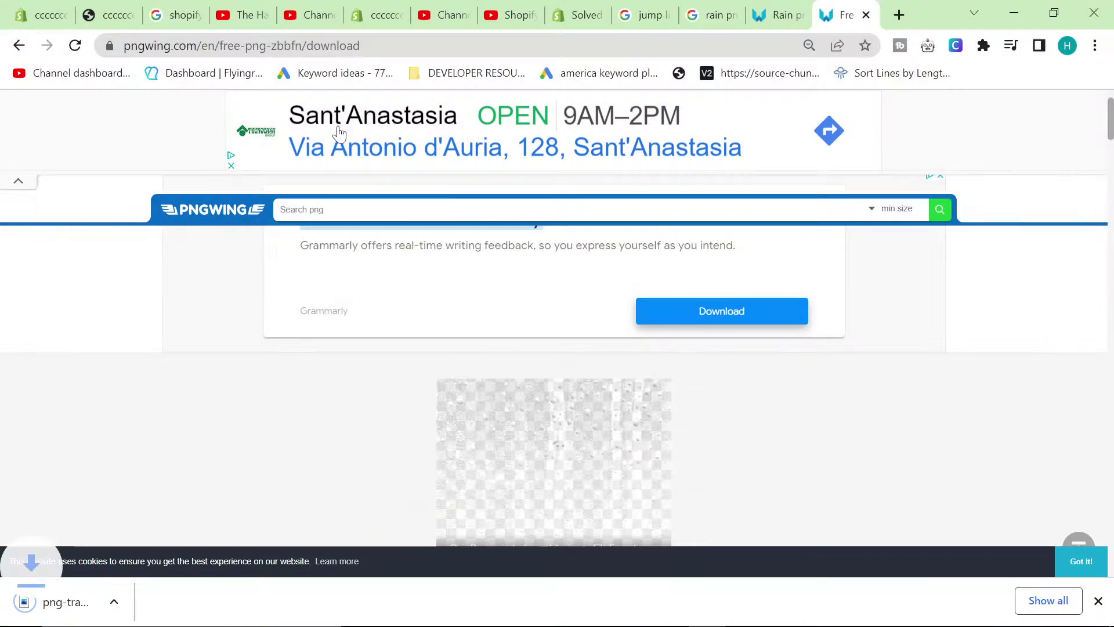
- Switch back to the Shopify admin and open the Files section of the store settings
left_click(114, 15)
left_click(44, 14)
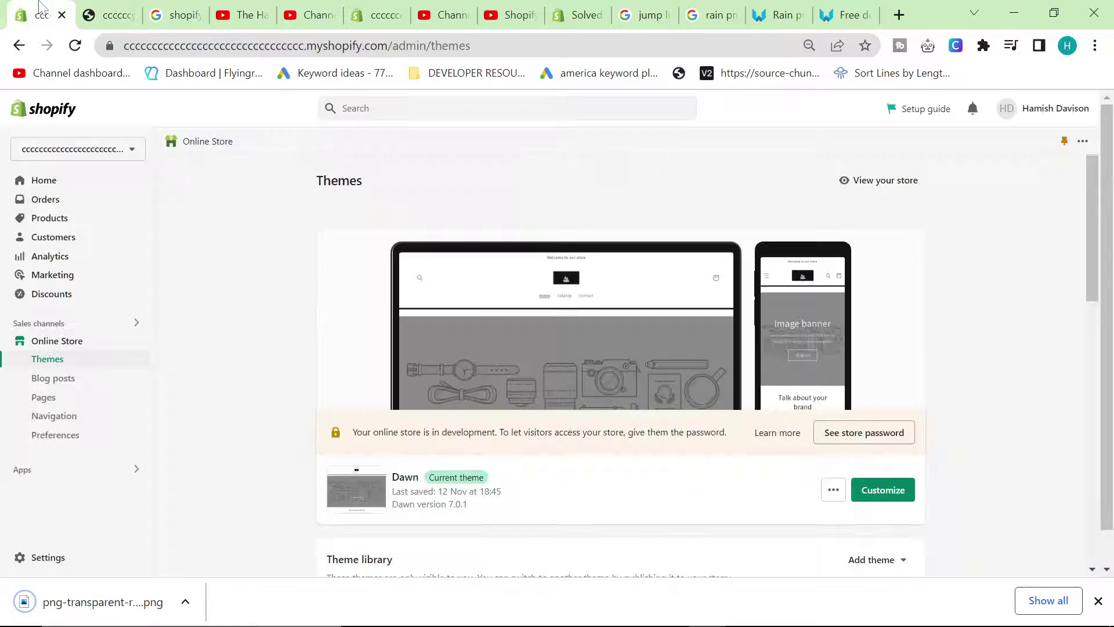
left_click(46, 560)
scroll(354, 354, "down", 5)
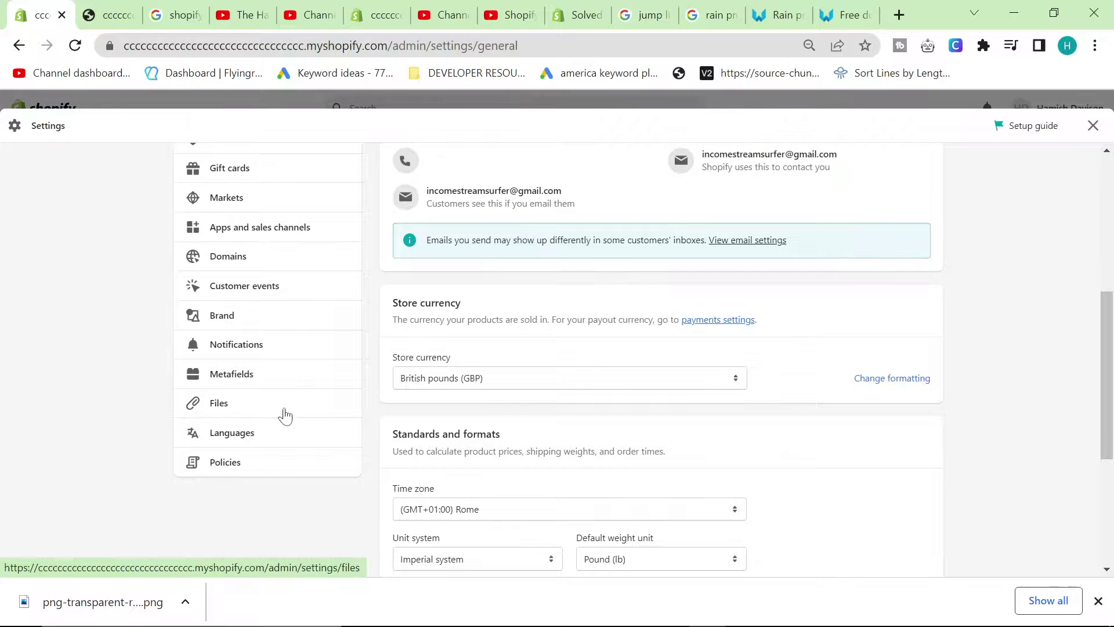
left_click(220, 403)
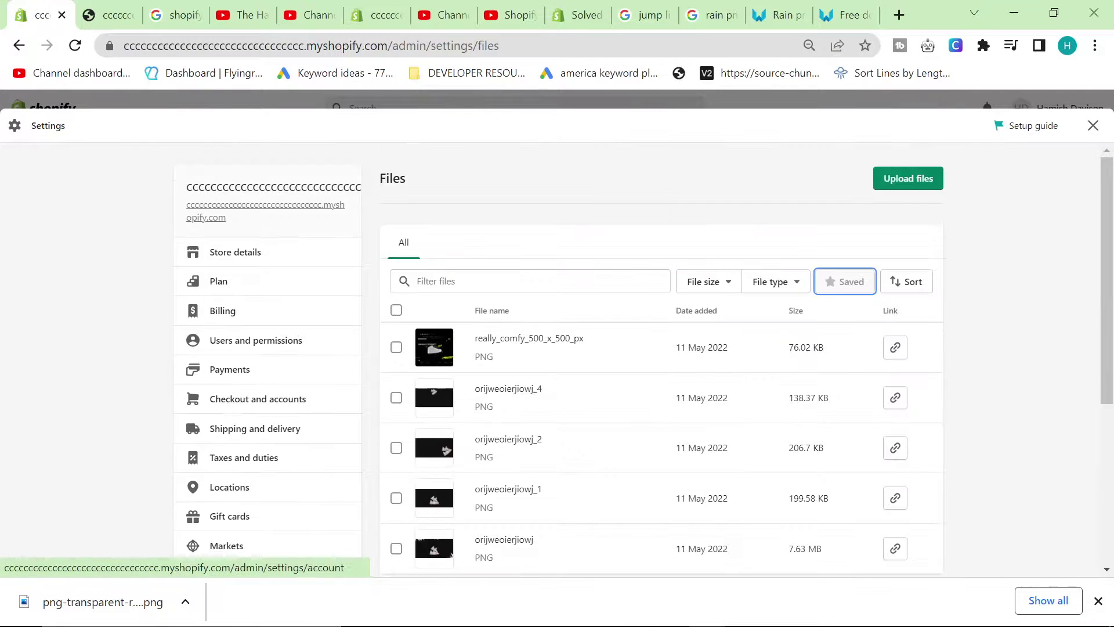
- Upload the downloaded rain PNG from the Downloads folder to the store's files
left_click_drag(125, 597, 914, 176)
left_click(36, 12)
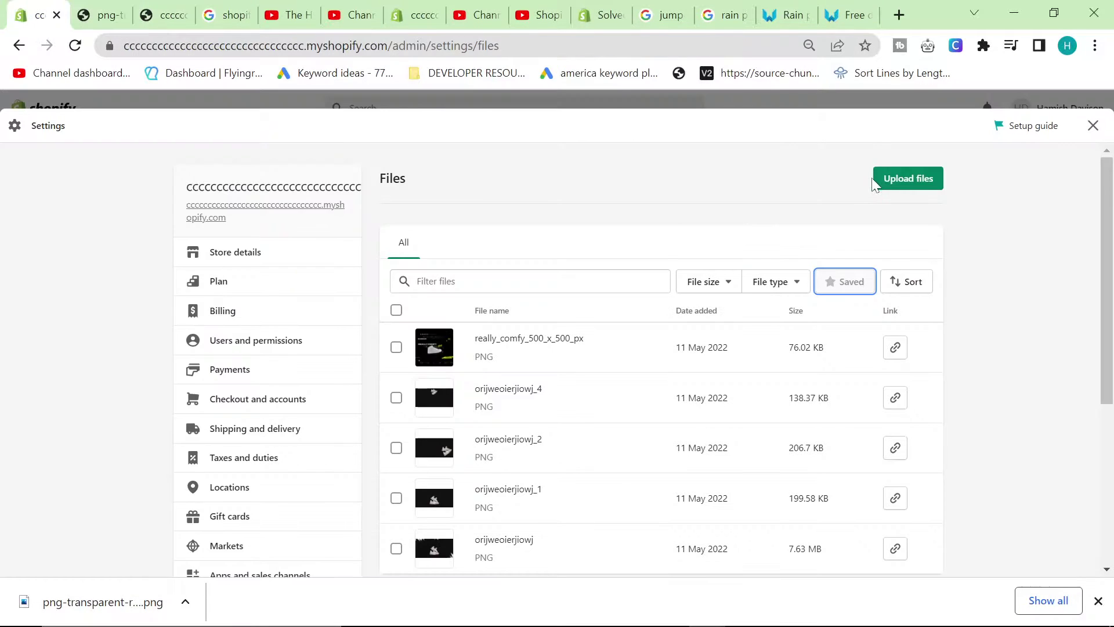
left_click(896, 180)
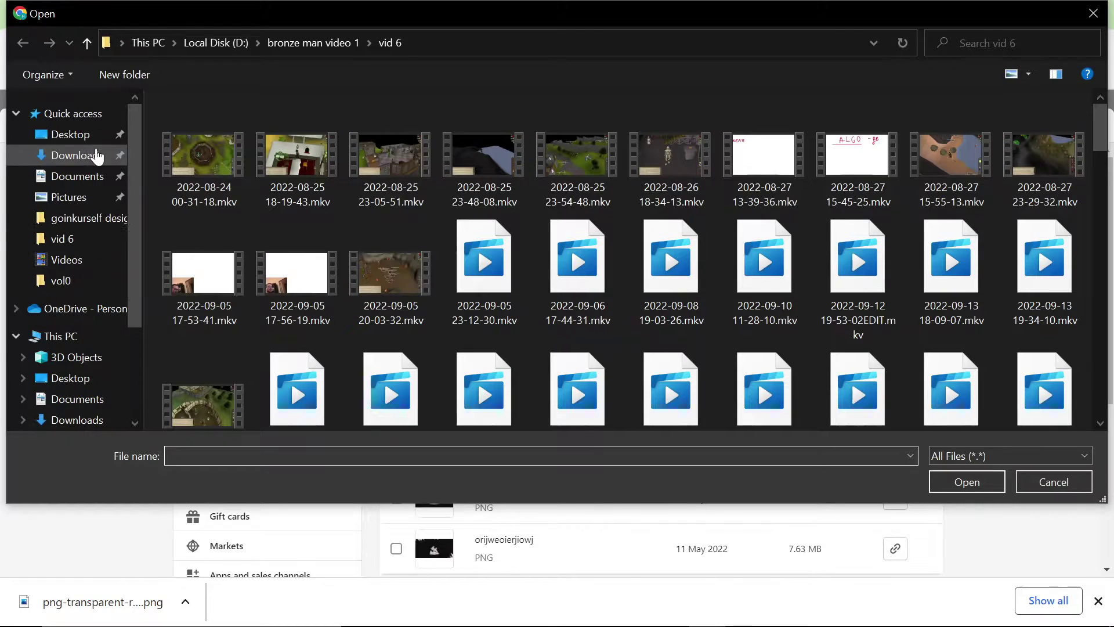
left_click(96, 155)
double_click(269, 146)
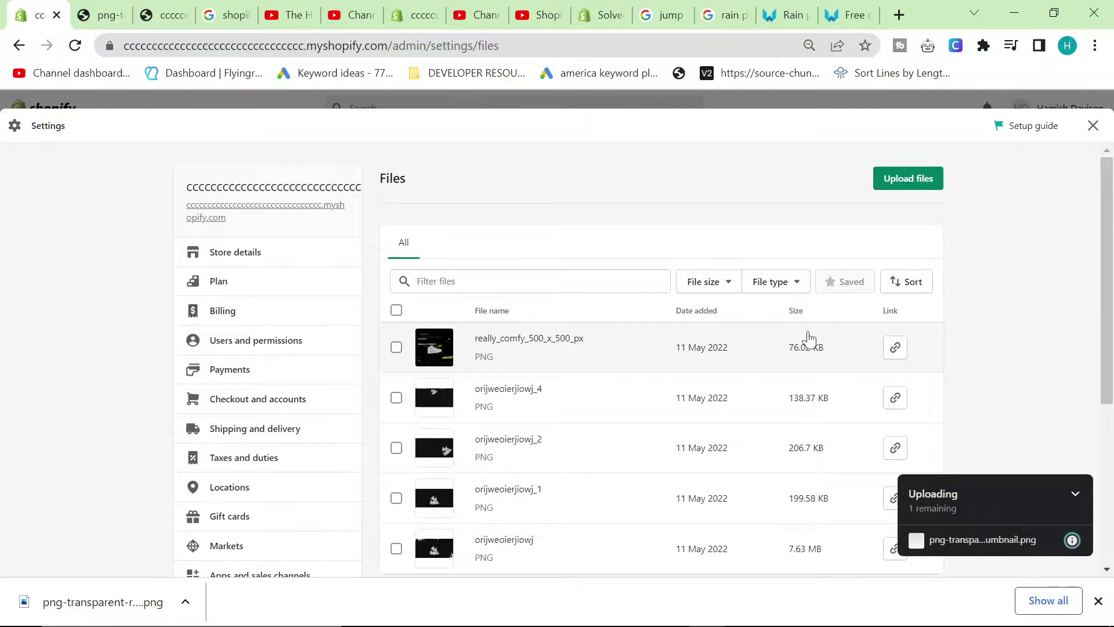
scroll(738, 341, "down", 3)
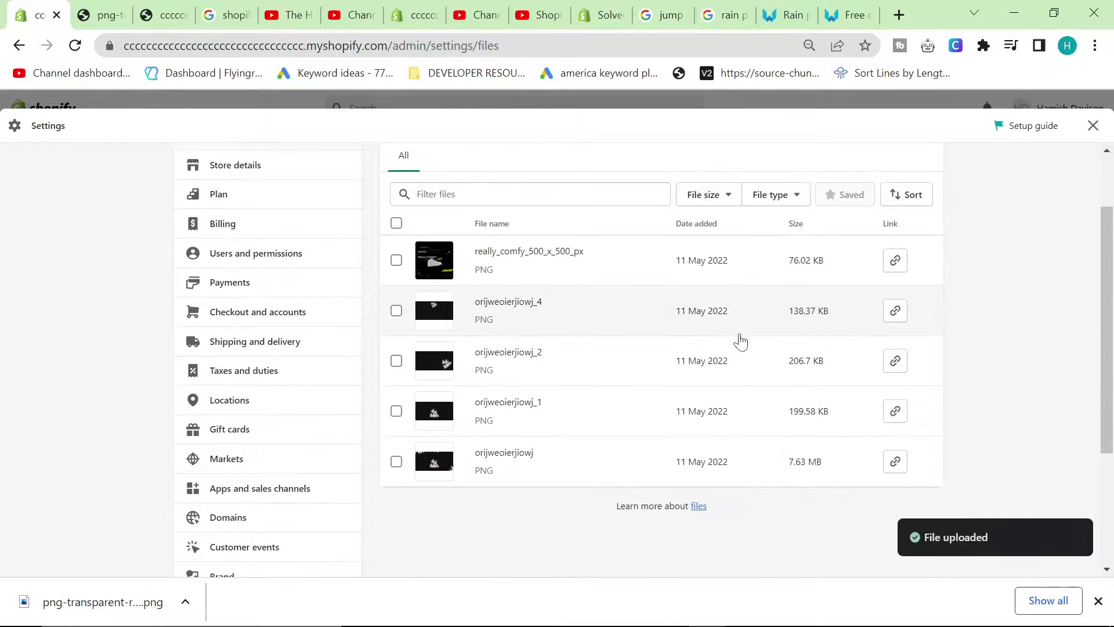
scroll(719, 406, "up", 3)
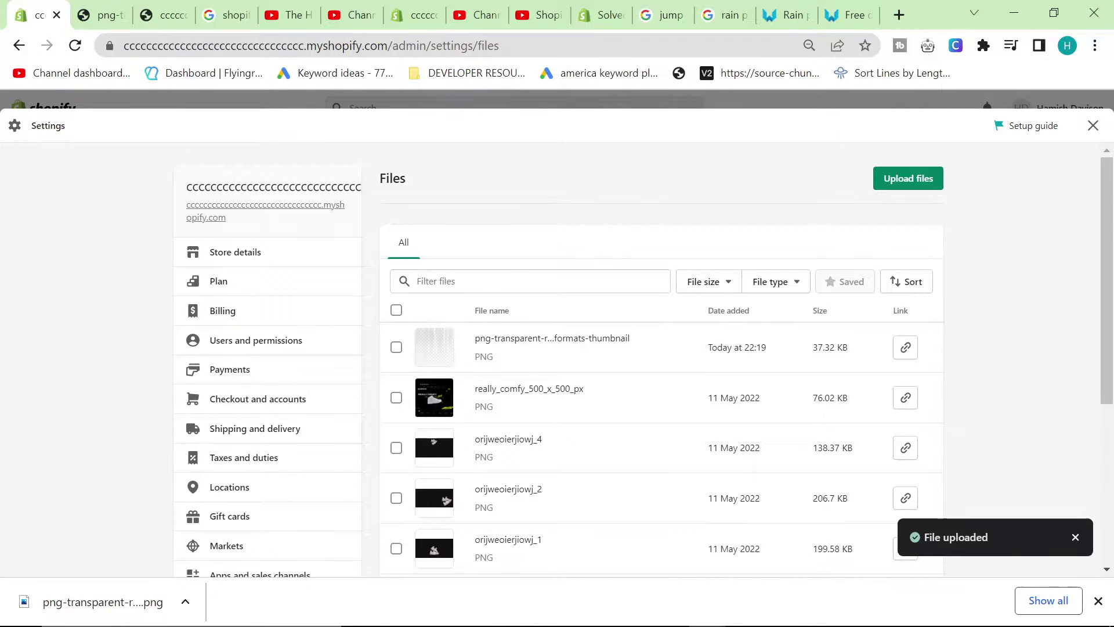
- Copy the uploaded rain PNG's link and replace the background-image URL in the Notepad .gradient CSS rule with it
key("alt+Tab")
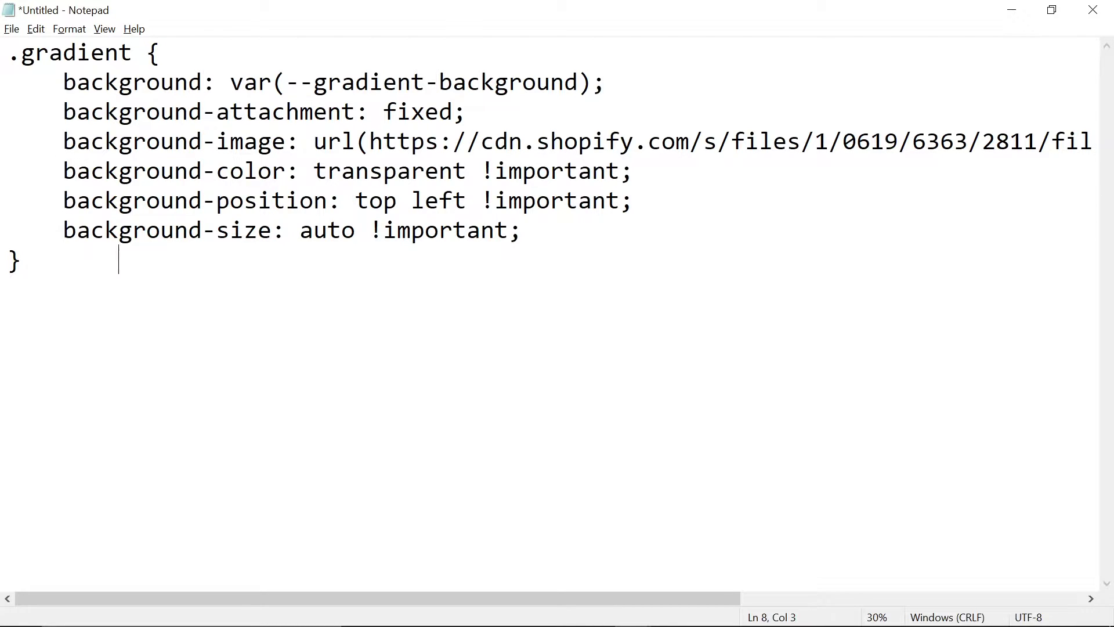
key("ctrl+minus")
key("ctrl+minus")
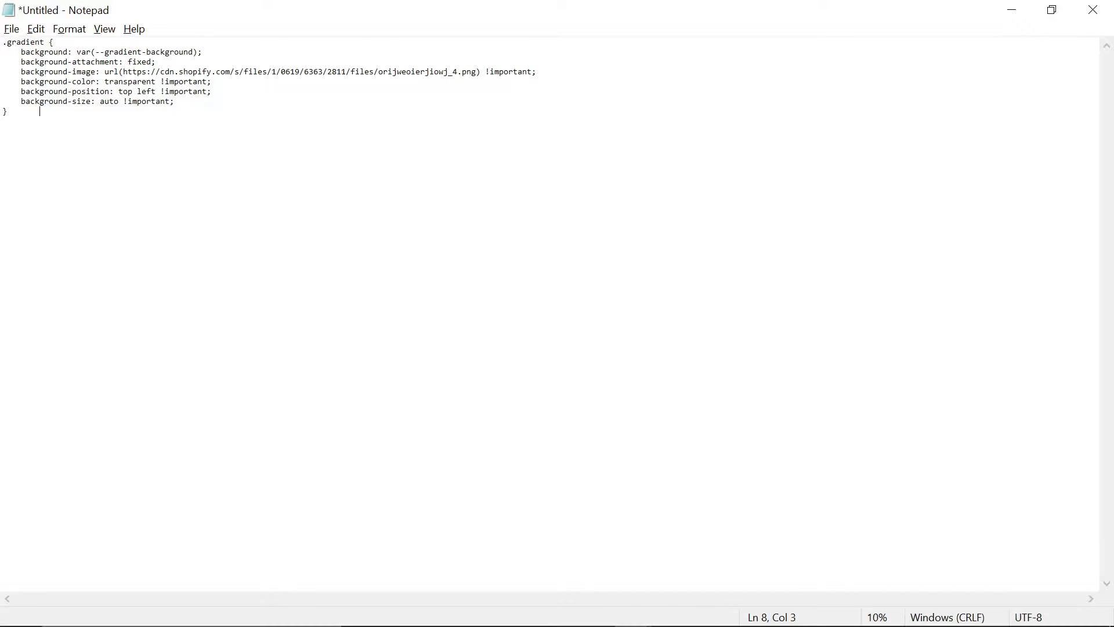
key("alt+Tab")
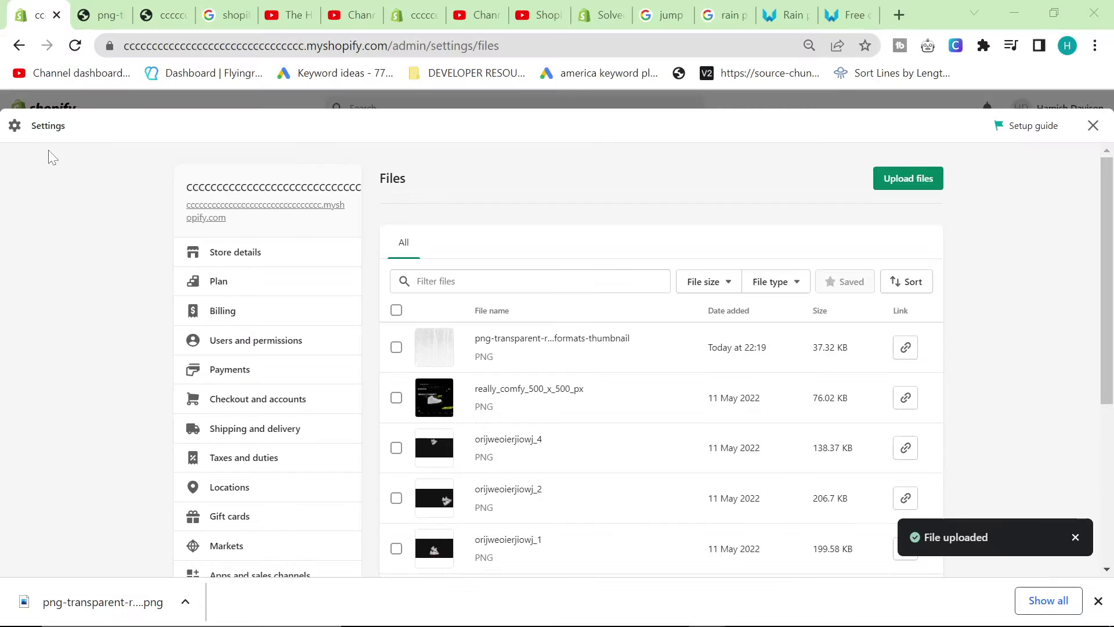
left_click(901, 356)
key("alt+Tab")
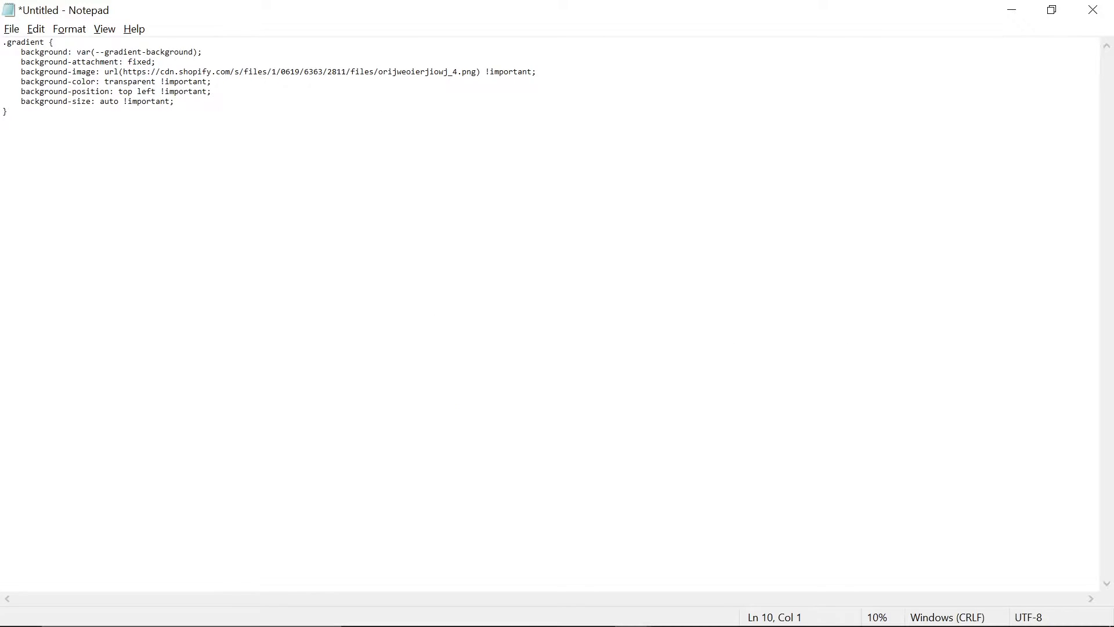
left_click_drag(127, 72, 476, 72)
key("ctrl+v")
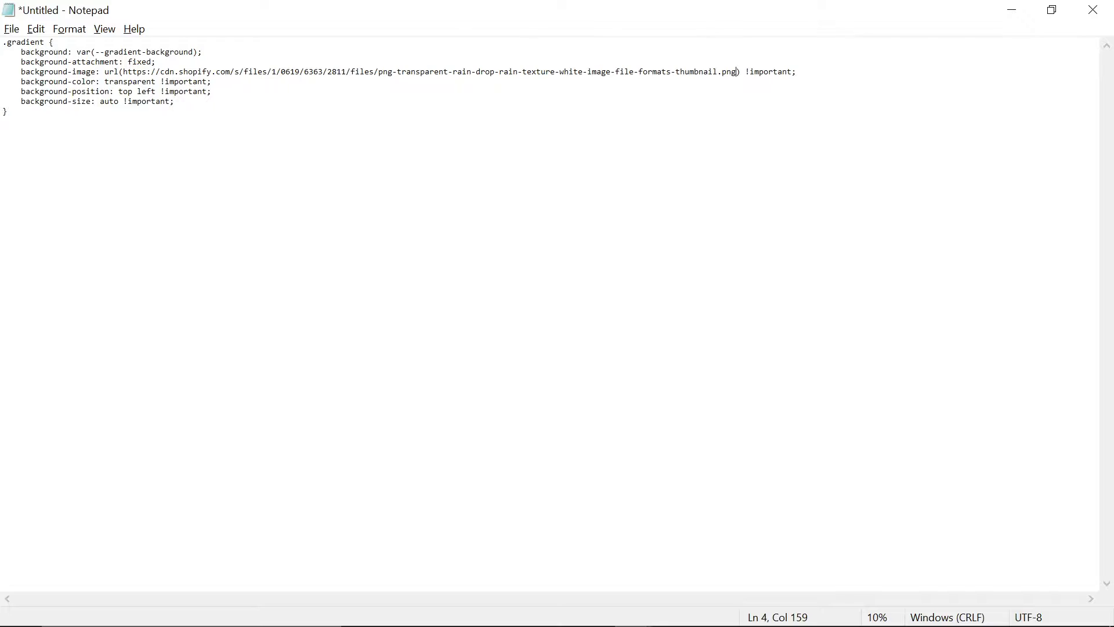
- Copy the complete .gradient CSS rule from Notepad and return to the Themes page in the Shopify admin
left_click_drag(39, 112, 8, 14)
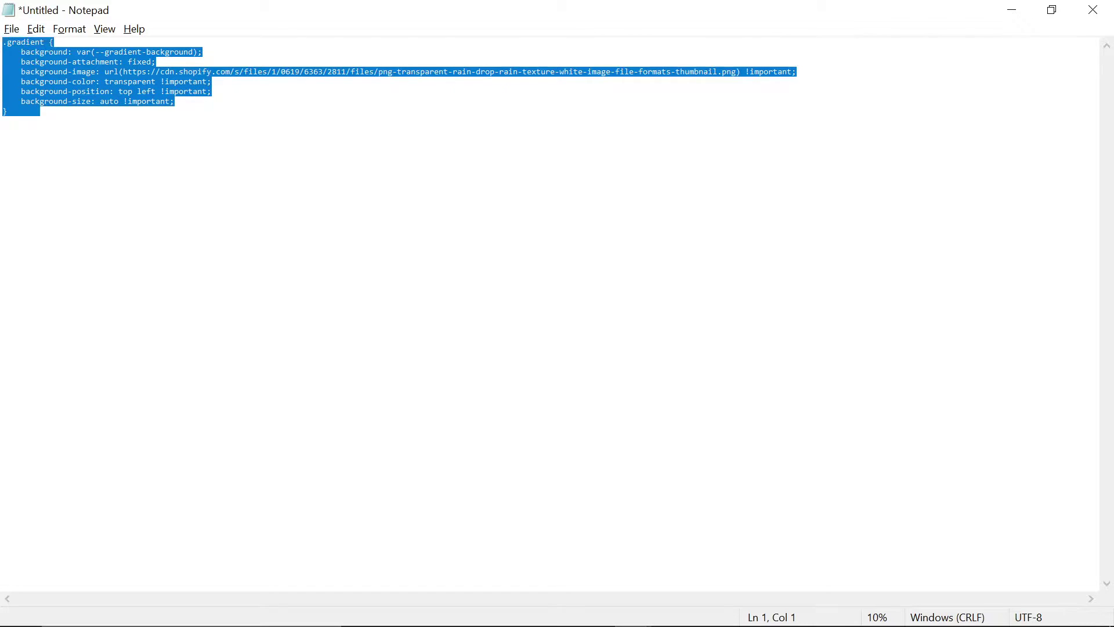
left_click(40, 122)
left_click_drag(39, 122, 6, 12)
left_click(39, 132)
key("alt+Tab")
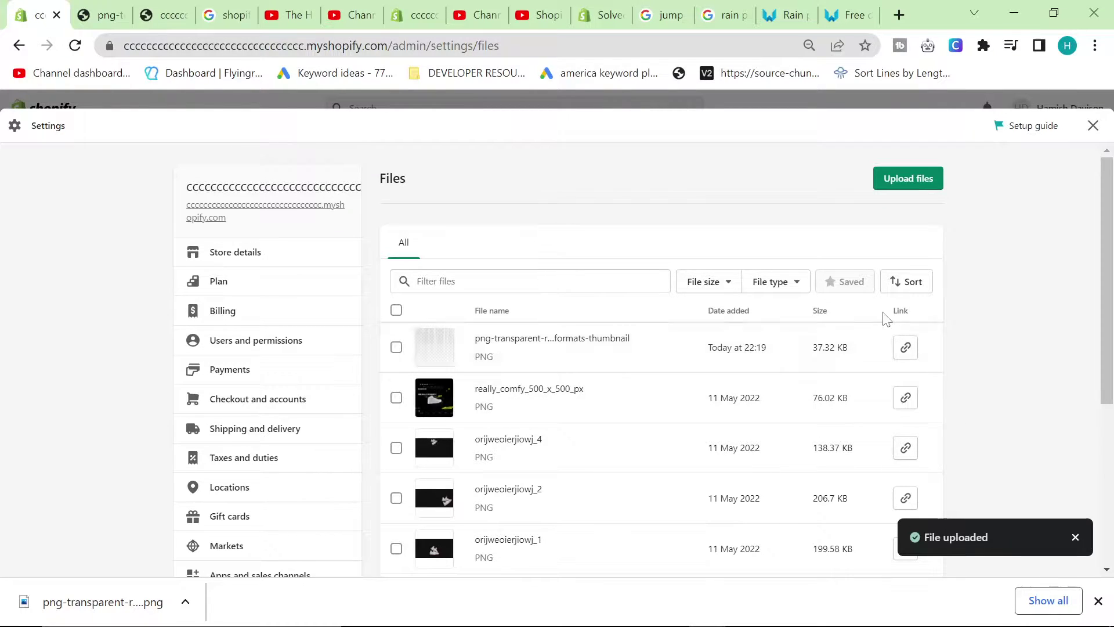
key("alt+Tab")
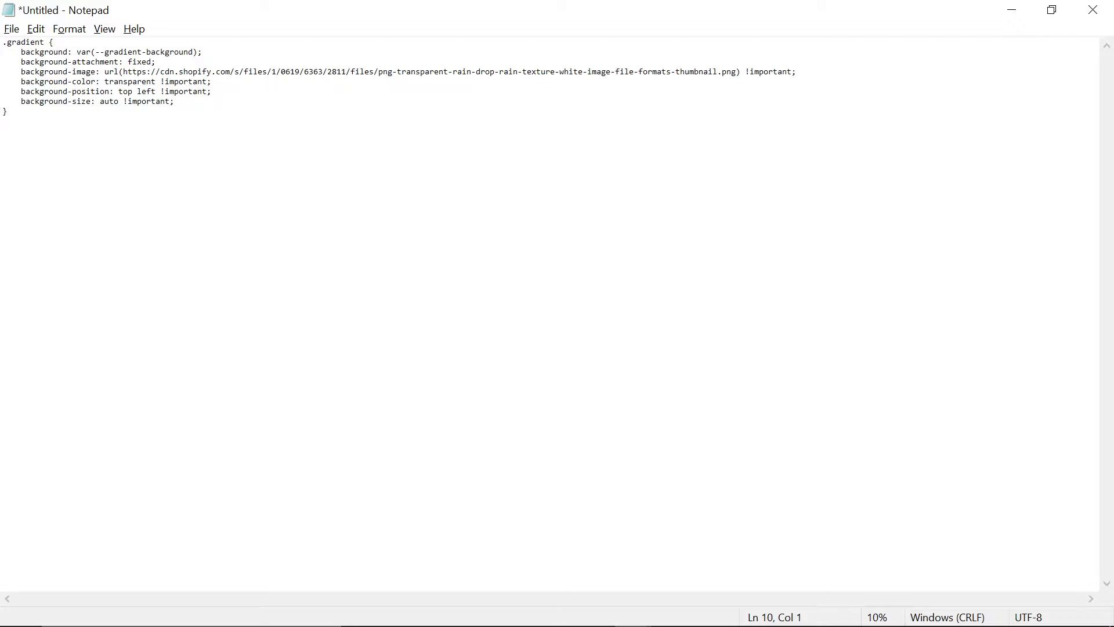
key("ctrl+a")
key("alt+Tab")
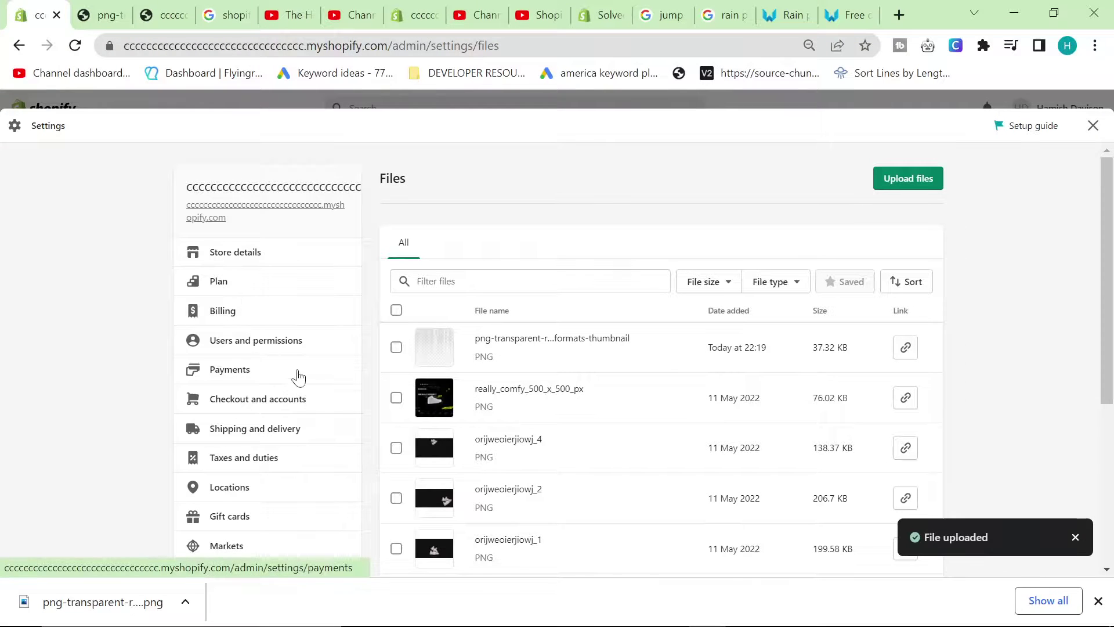
left_click(1093, 126)
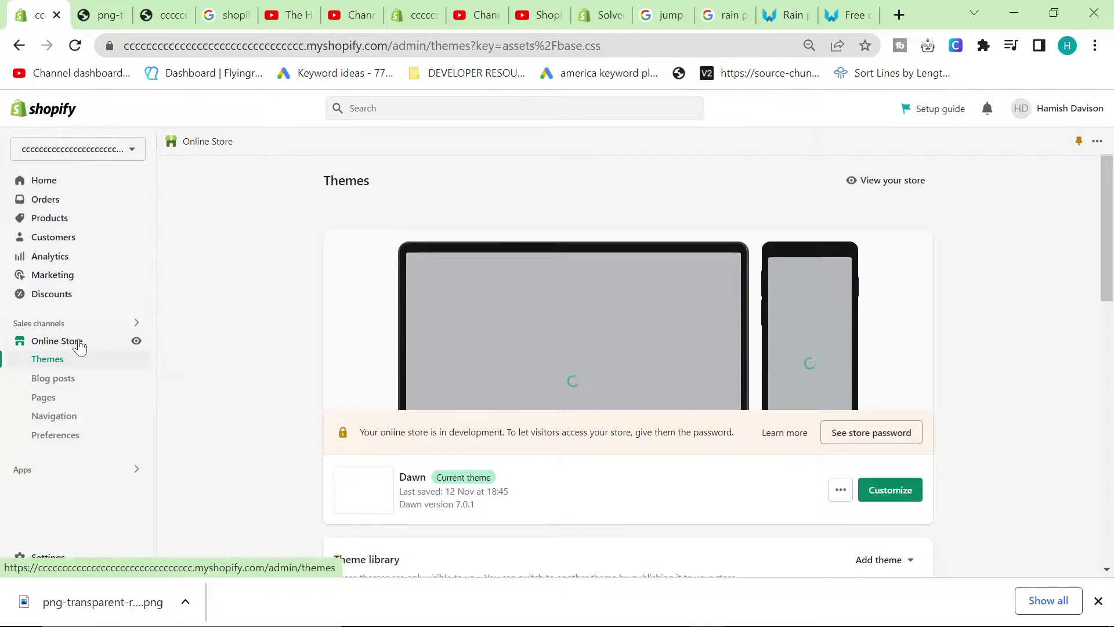
- Open the code editor for the Dawn theme, search its files for "base" and open the base.css asset
left_click(841, 489)
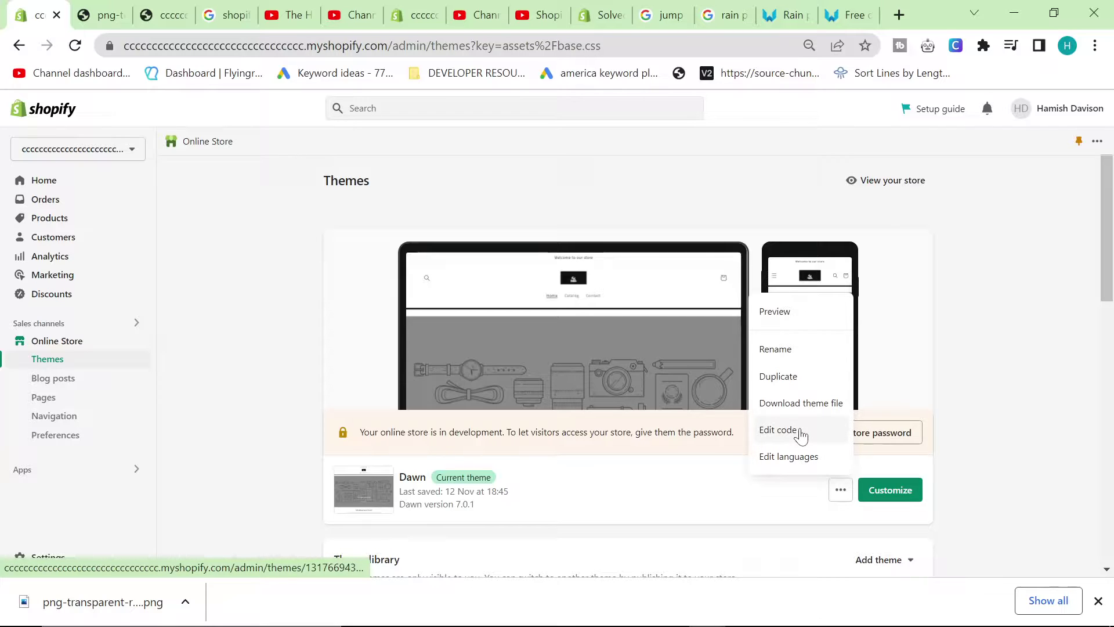
left_click(800, 432)
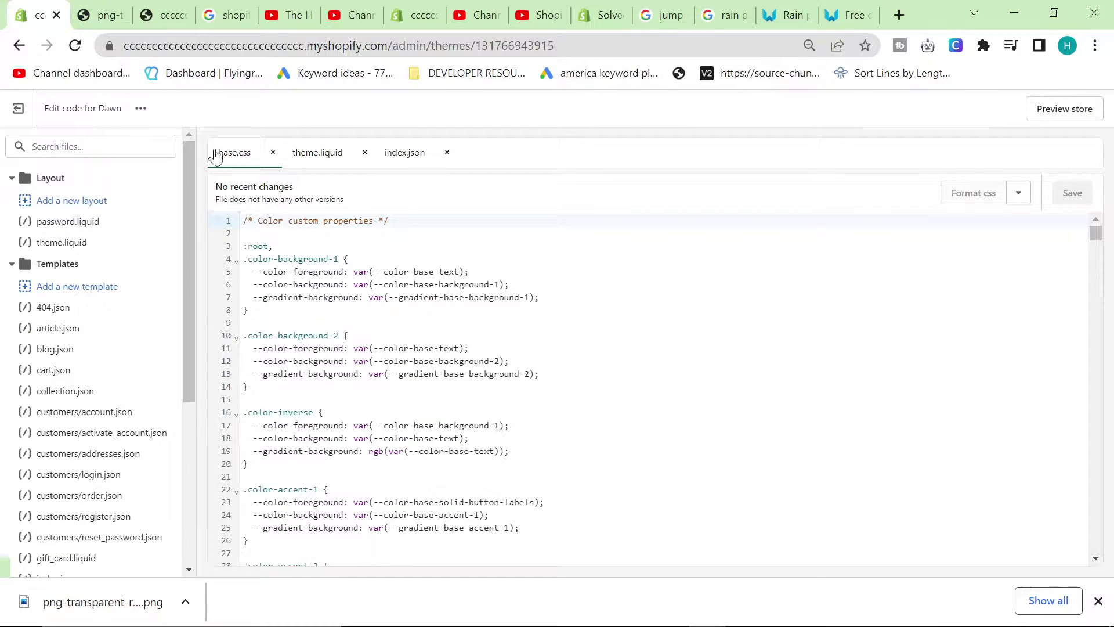
left_click(92, 147)
type("base")
left_click(53, 339)
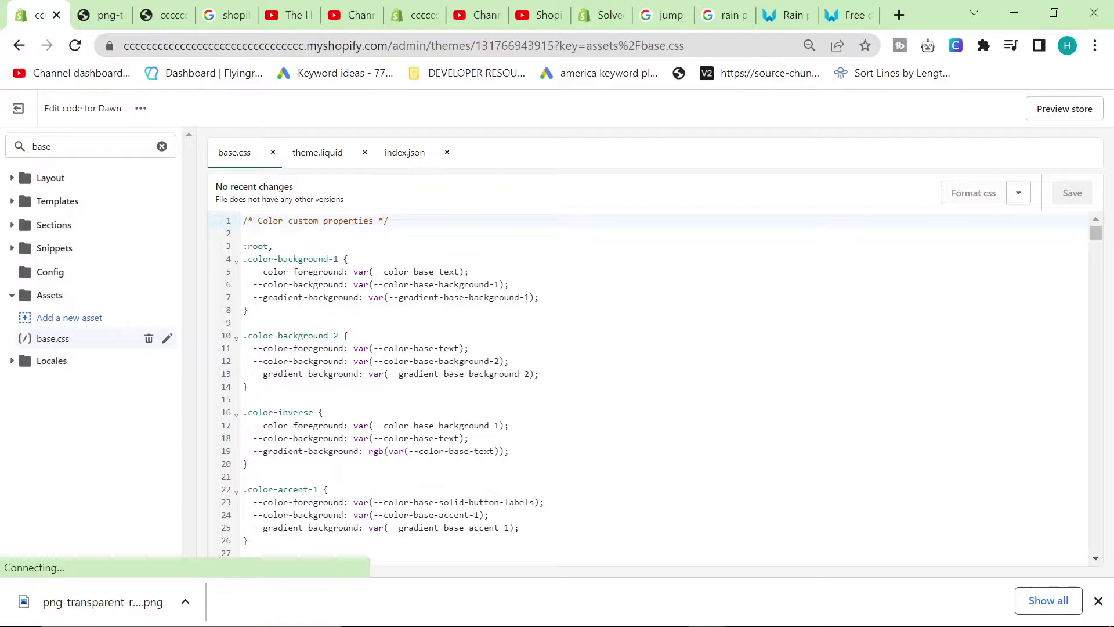
- Paste the copied .gradient rule below the last rule at the end of base.css and save the file
left_click_drag(1100, 236, 1097, 540)
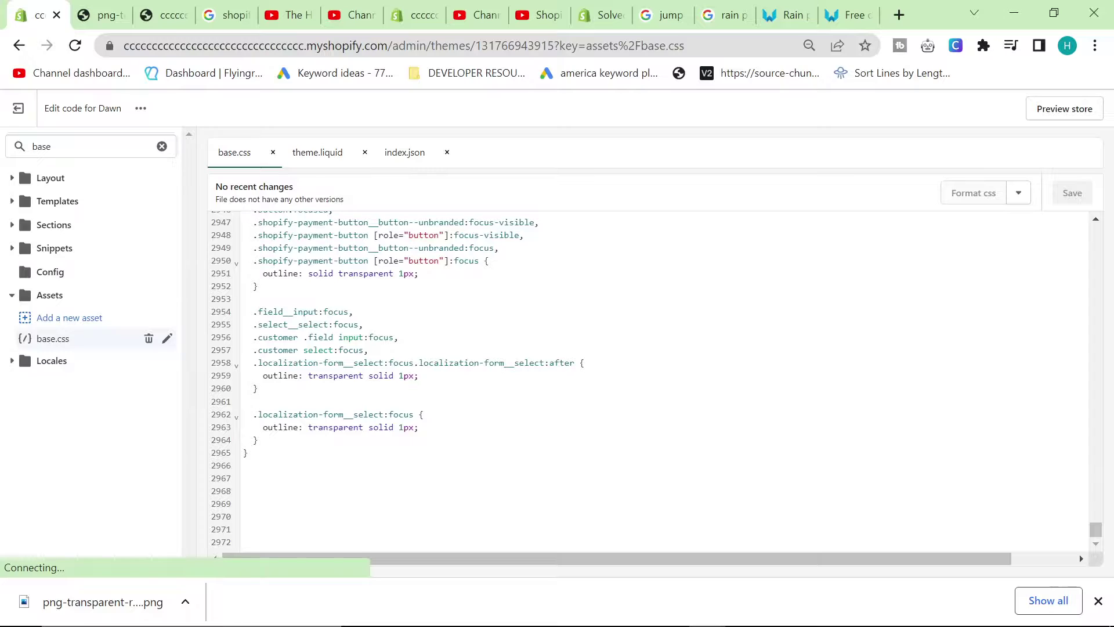
left_click(244, 466)
key("Return")
key("ctrl+v")
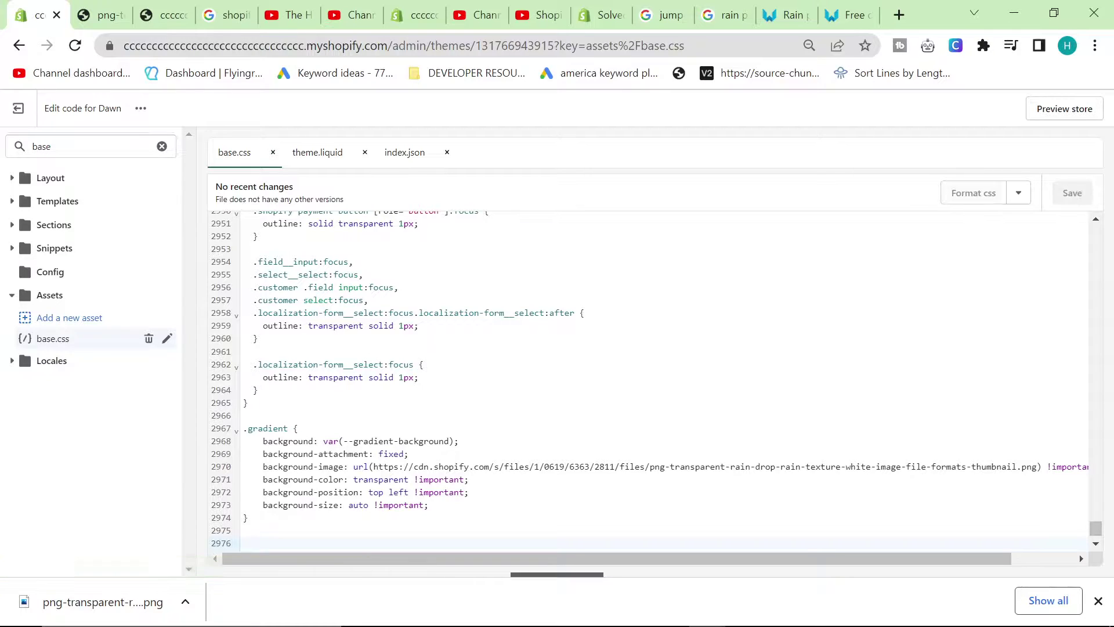
- Reload the storefront preview and check how the rain background looks across the home page
left_click(163, 15)
key("ctrl+r")
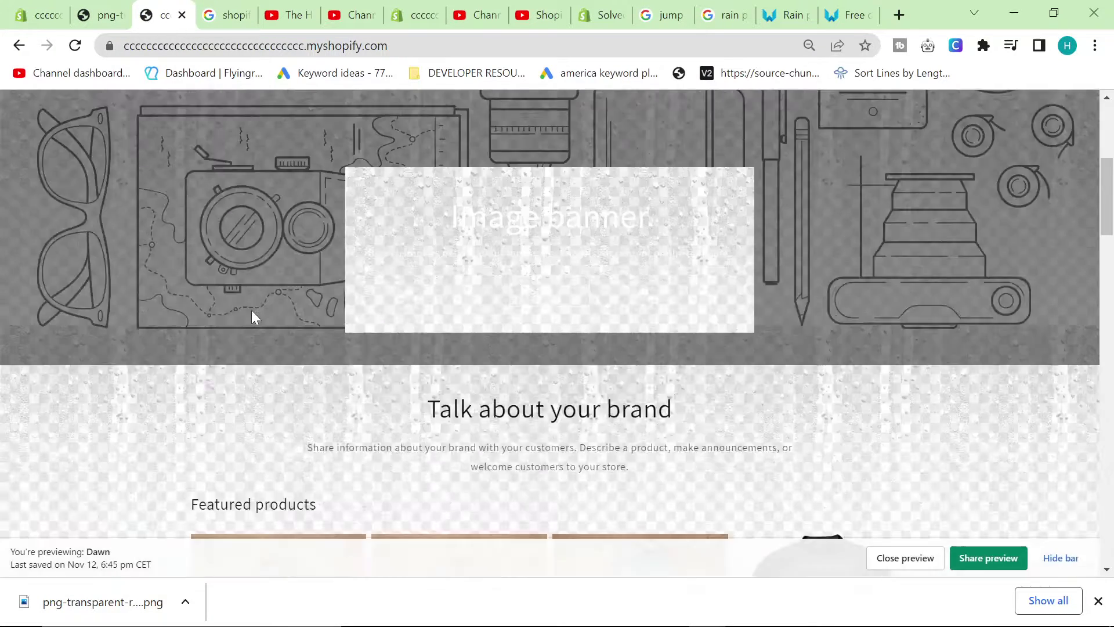
scroll(252, 310, "down", 15)
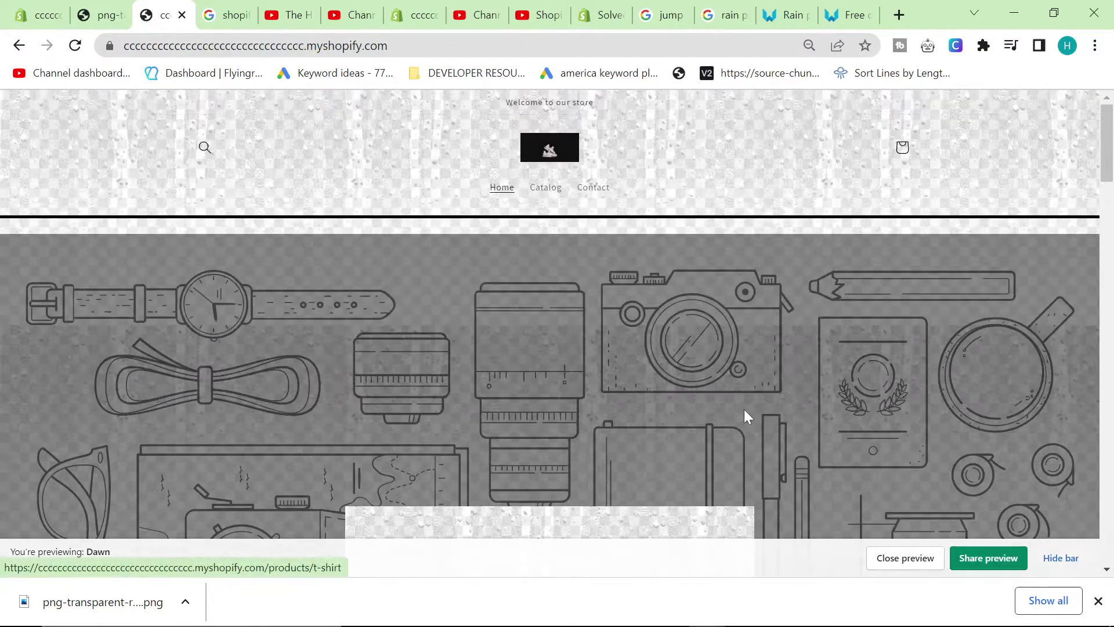
scroll(291, 116, "down", 5)
scroll(382, 200, "up", 5)
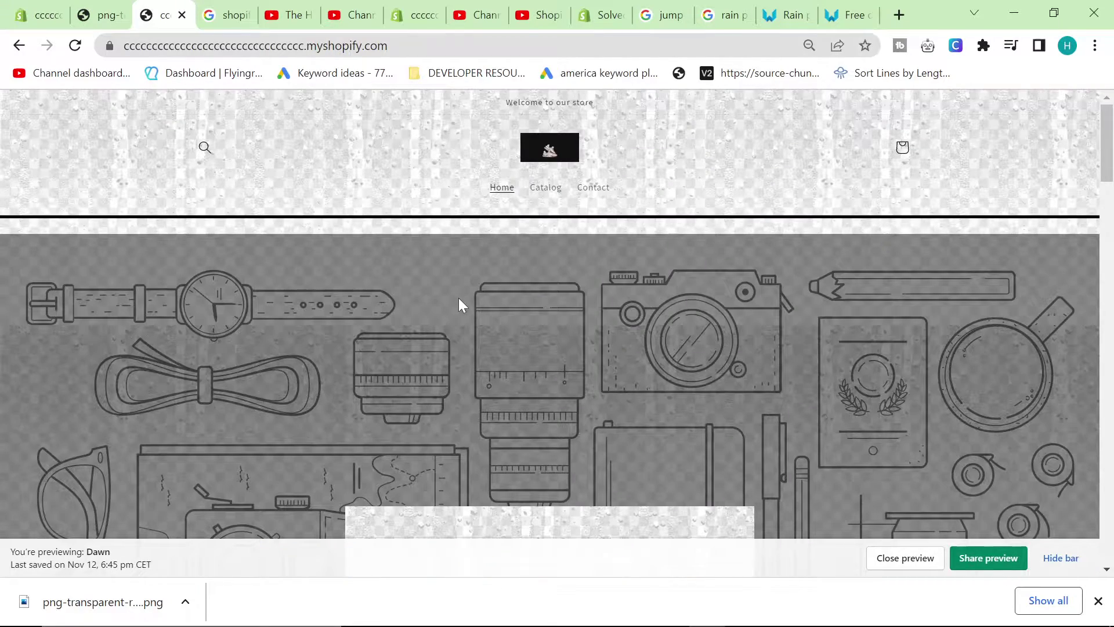
scroll(458, 298, "down", 7)
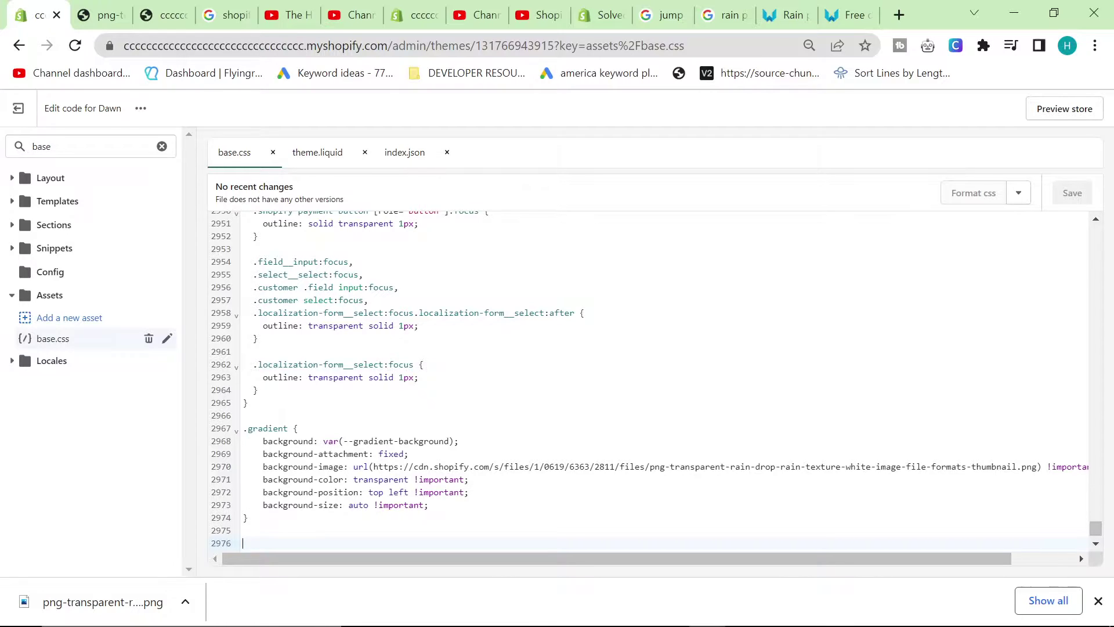
- Set background-attachment in the .gradient rule to scroll, save base.css and check the effect on the storefront
double_click(392, 454)
type("scrol")
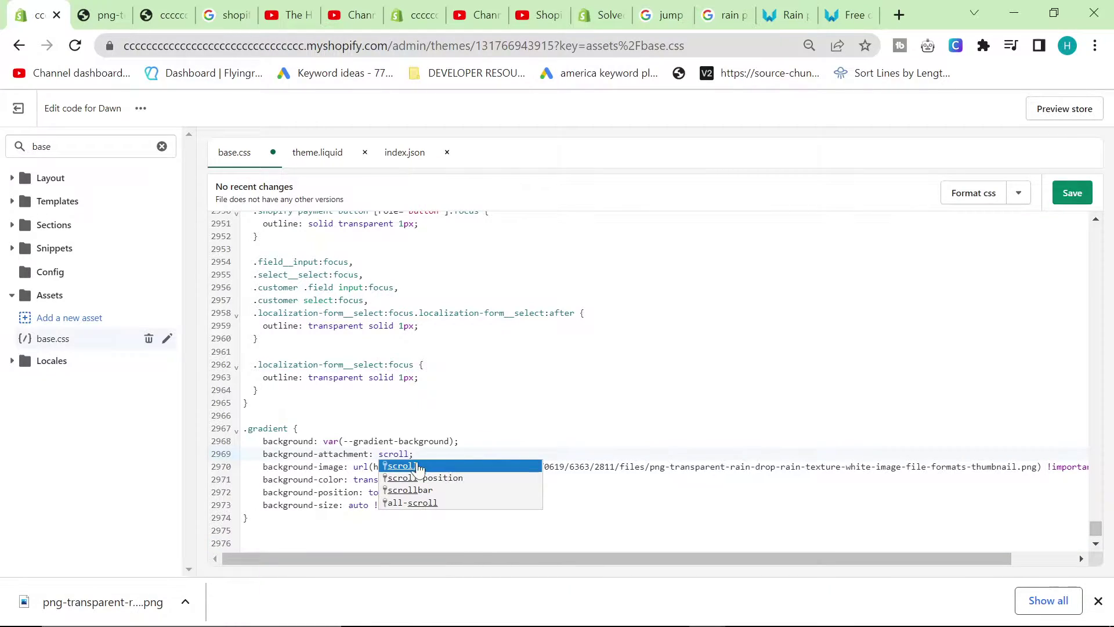
type("l")
key("Return")
left_click(1073, 196)
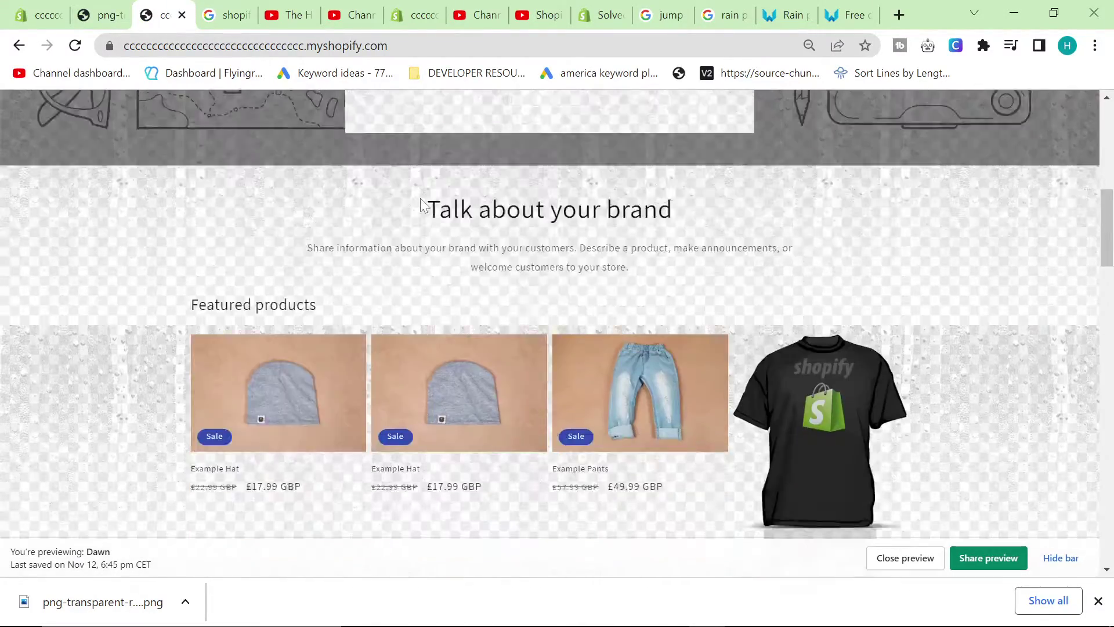
scroll(421, 205, "down", 20)
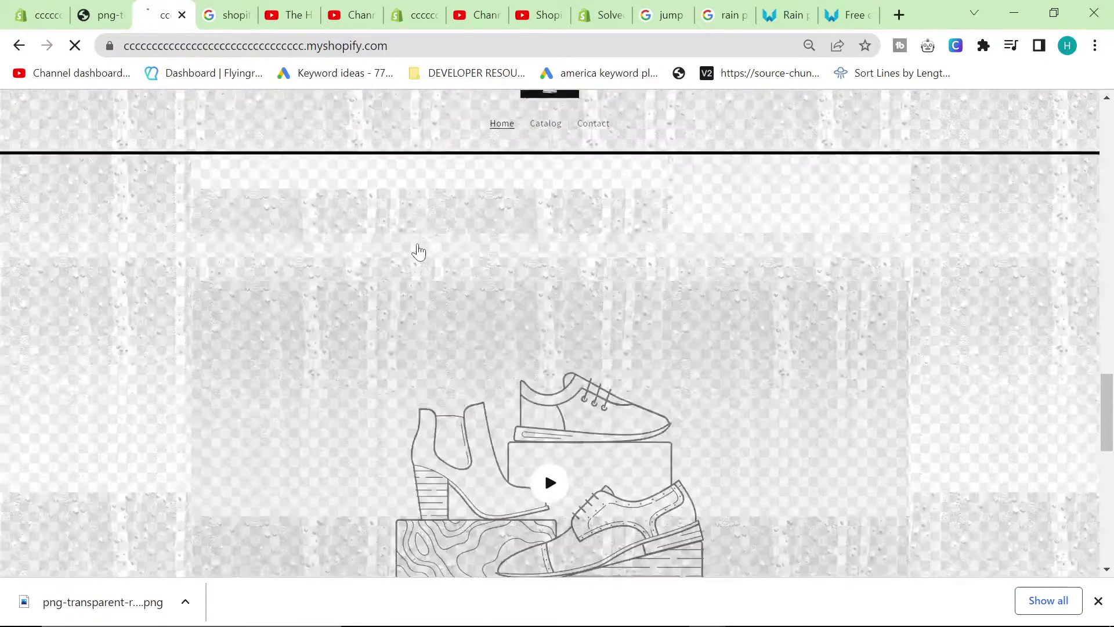
scroll(409, 212, "down", 15)
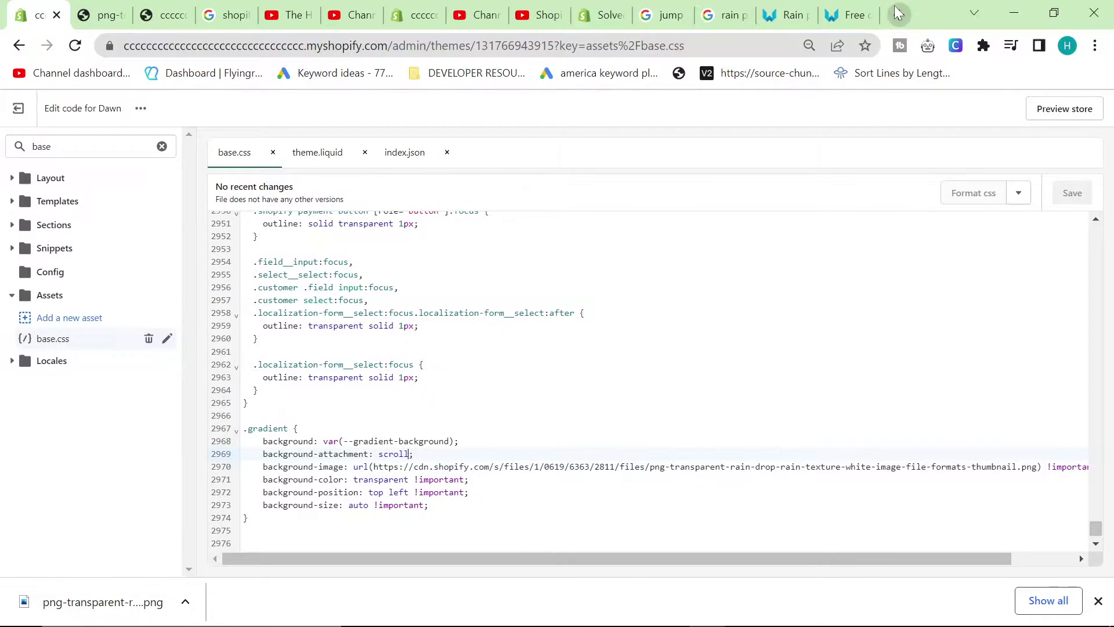
- Search Google in a new tab for "background image w3 schools" and open the W3Schools CSS background-image property page
type("b")
key("BackSpace")
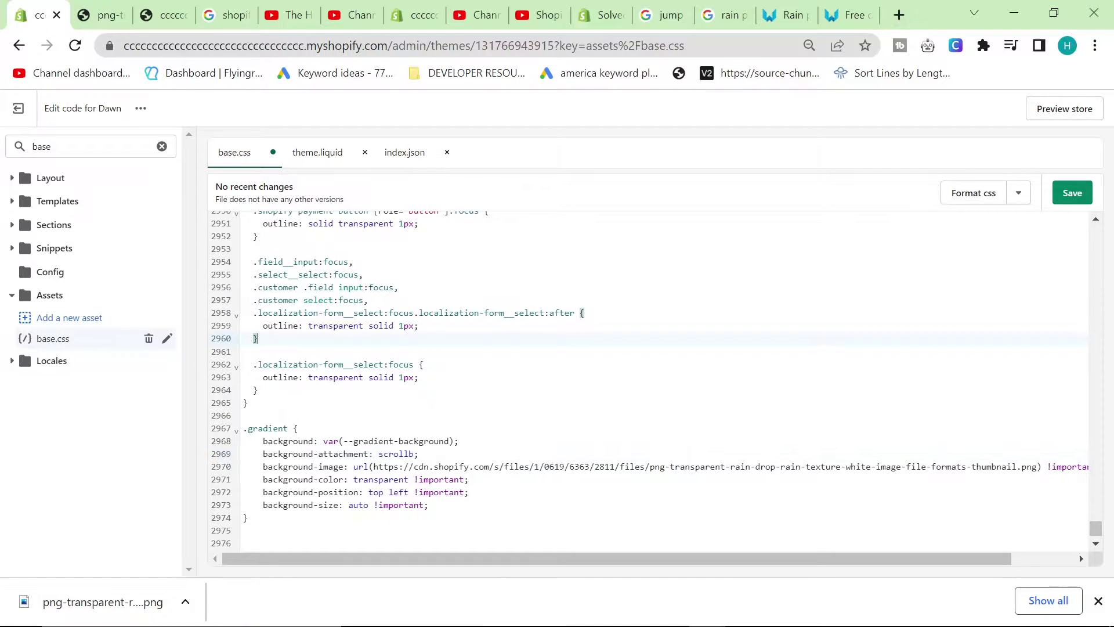
left_click(900, 14)
type("background ")
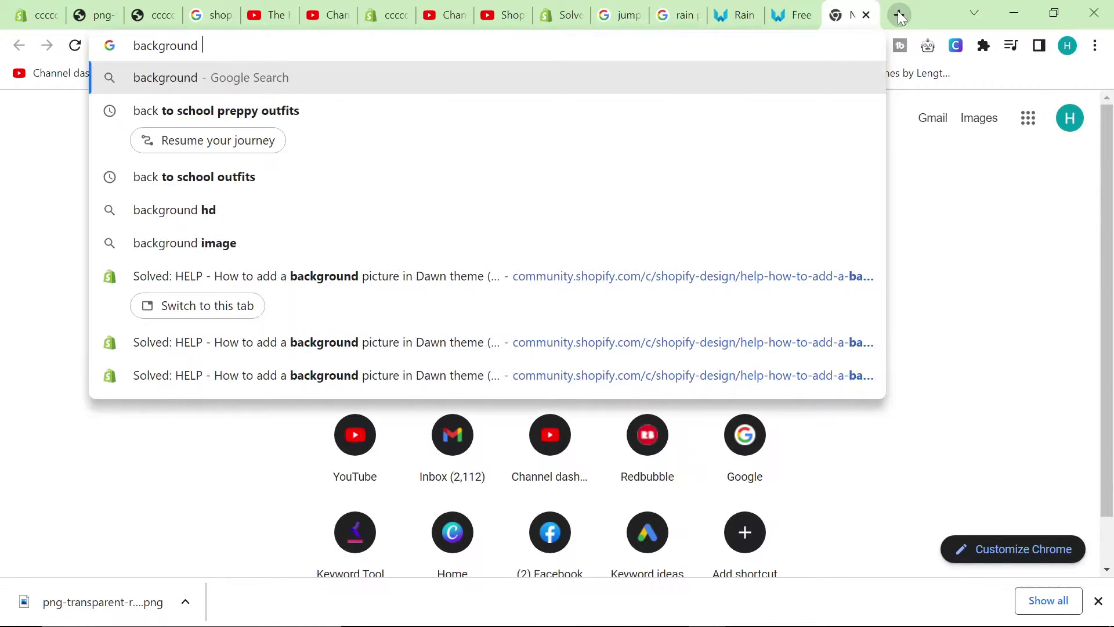
type("image w3 schools")
key("Return")
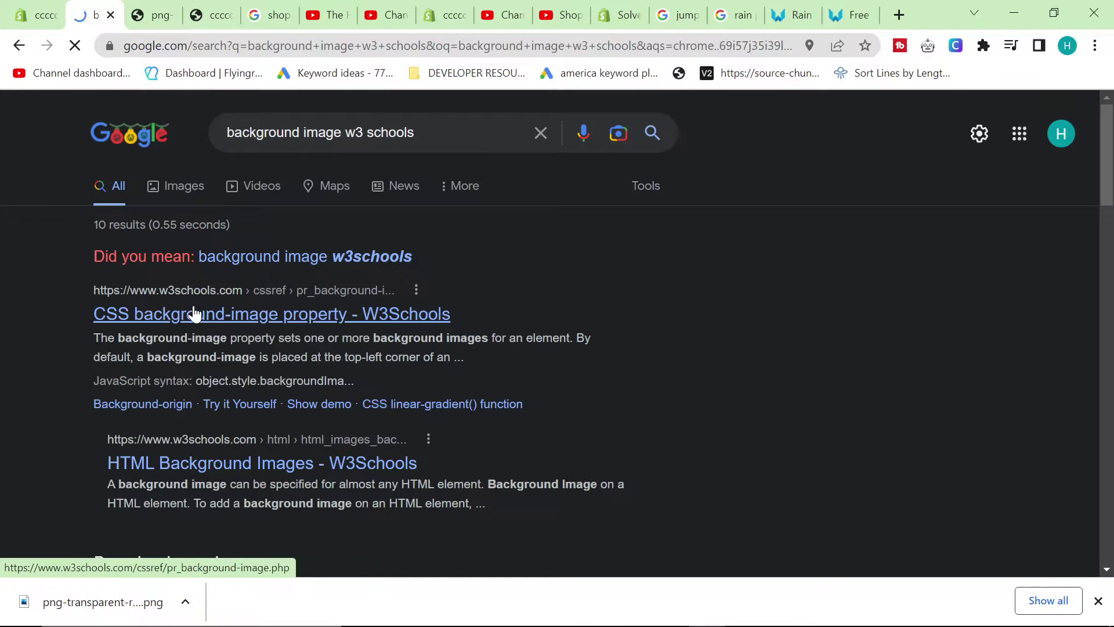
left_click(227, 314)
- Examine the background-image property values and code examples on the W3Schools page
scroll(349, 440, "down", 6)
scroll(360, 446, "down", 15)
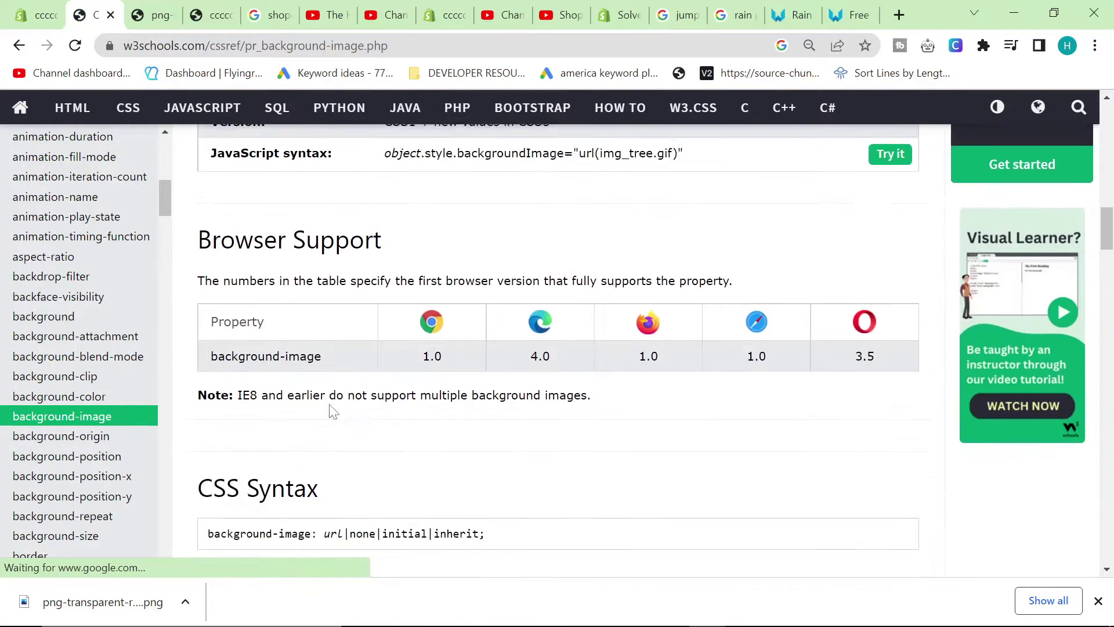
scroll(332, 410, "down", 5)
scroll(325, 400, "up", 3)
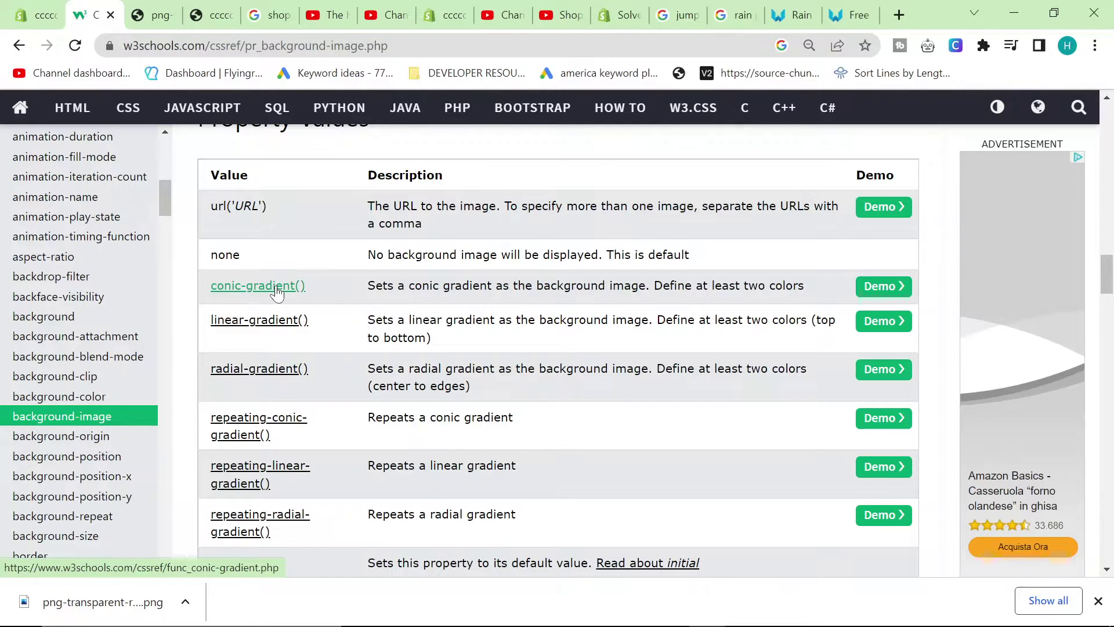
scroll(285, 394, "down", 1)
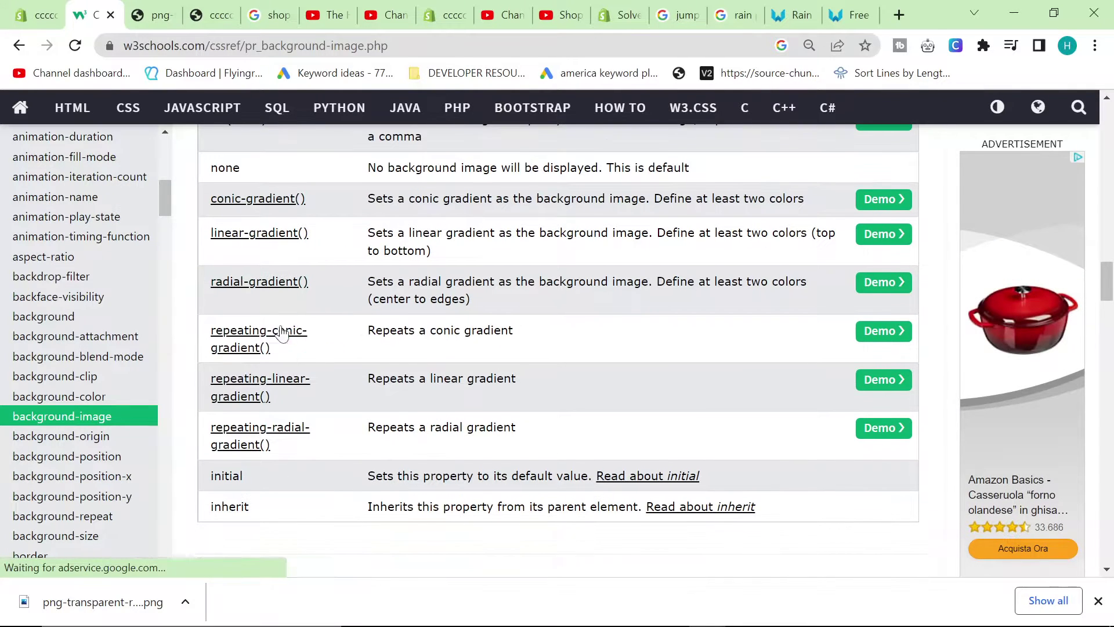
scroll(285, 450, "up", 3)
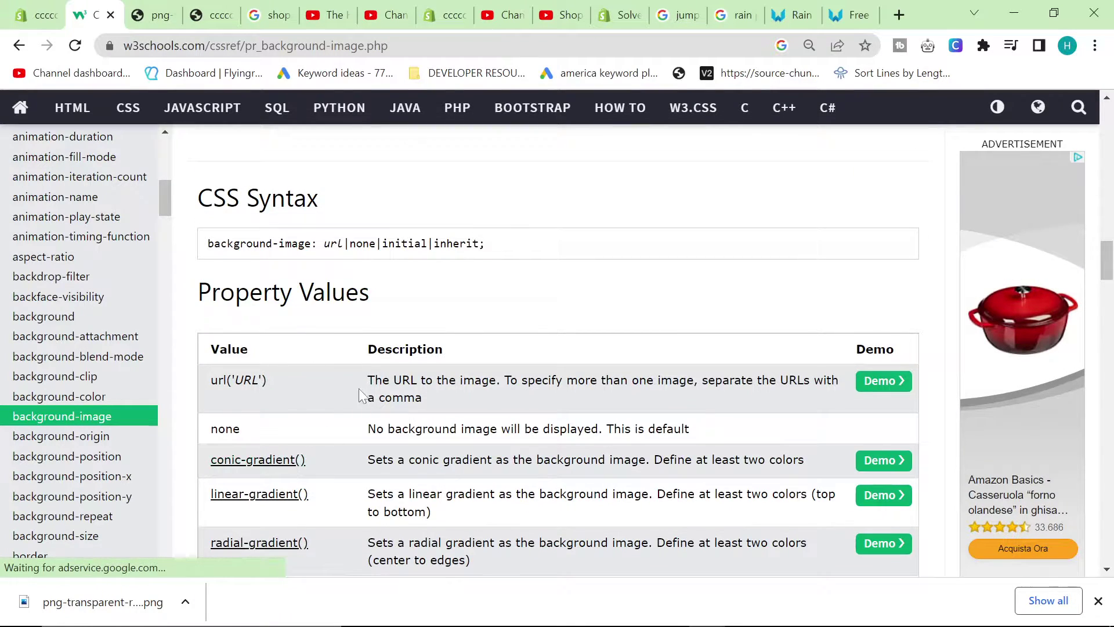
scroll(485, 428, "up", 10)
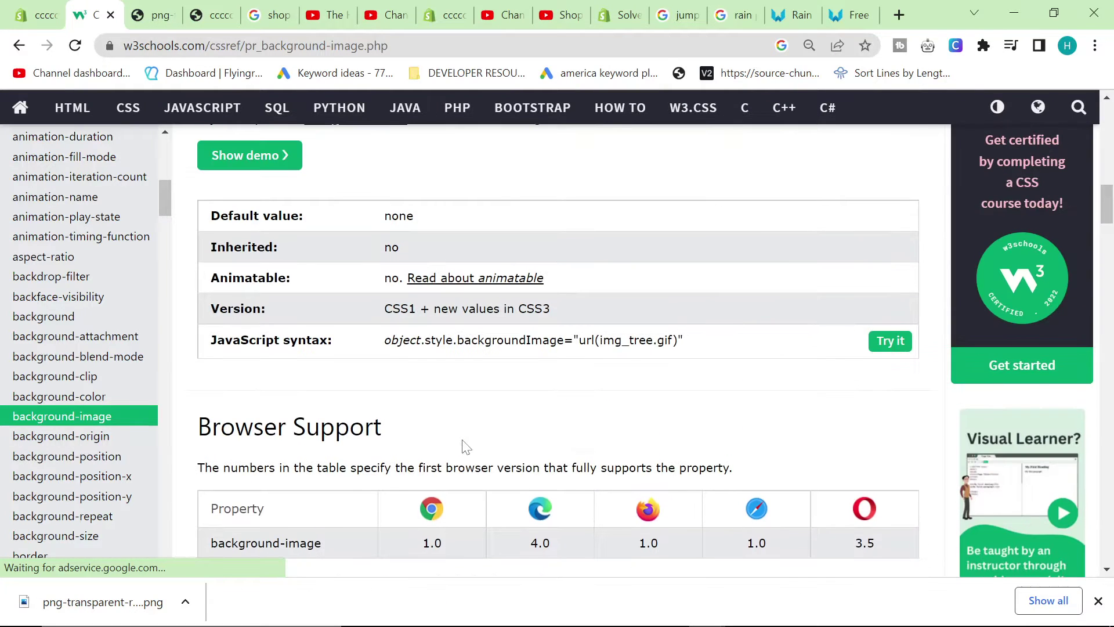
scroll(464, 448, "up", 3)
scroll(457, 454, "up", 4)
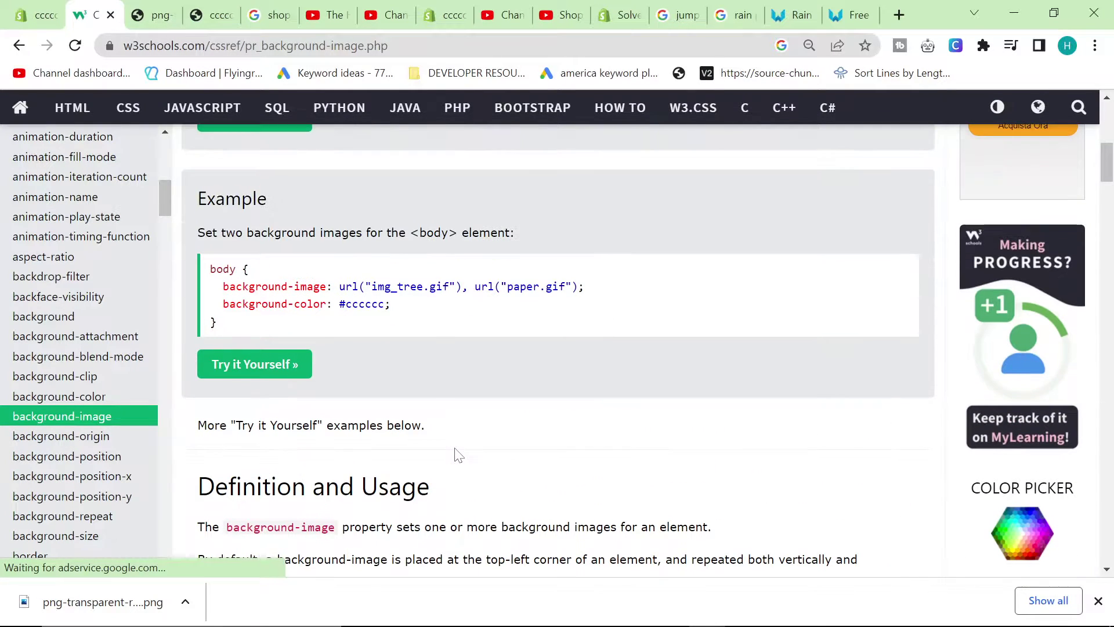
scroll(416, 392, "up", 3)
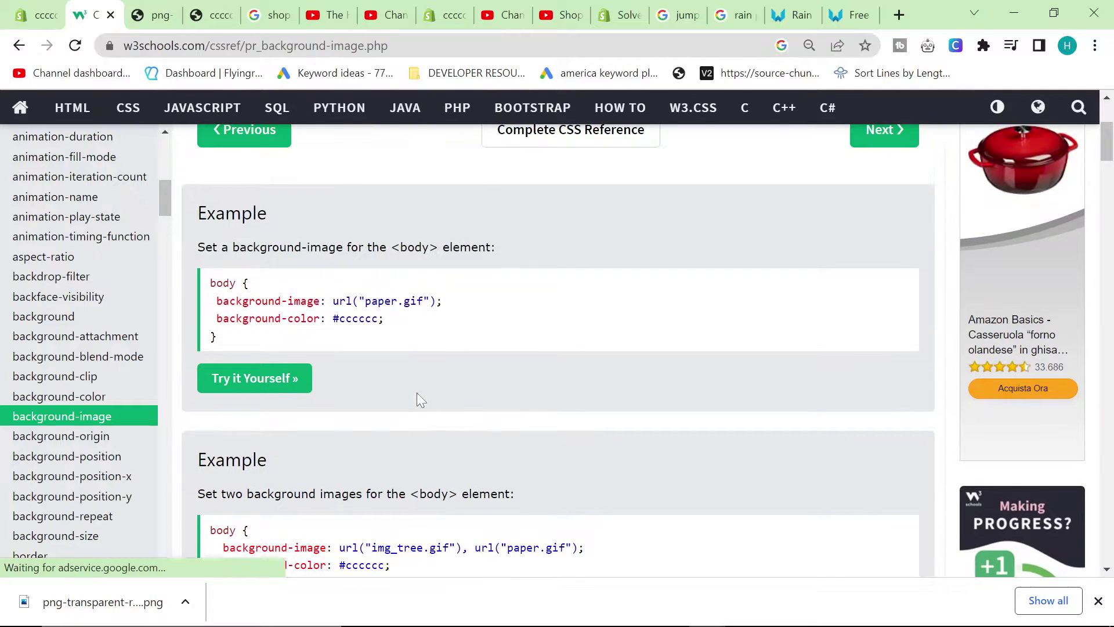
scroll(417, 393, "down", 10)
scroll(451, 429, "down", 12)
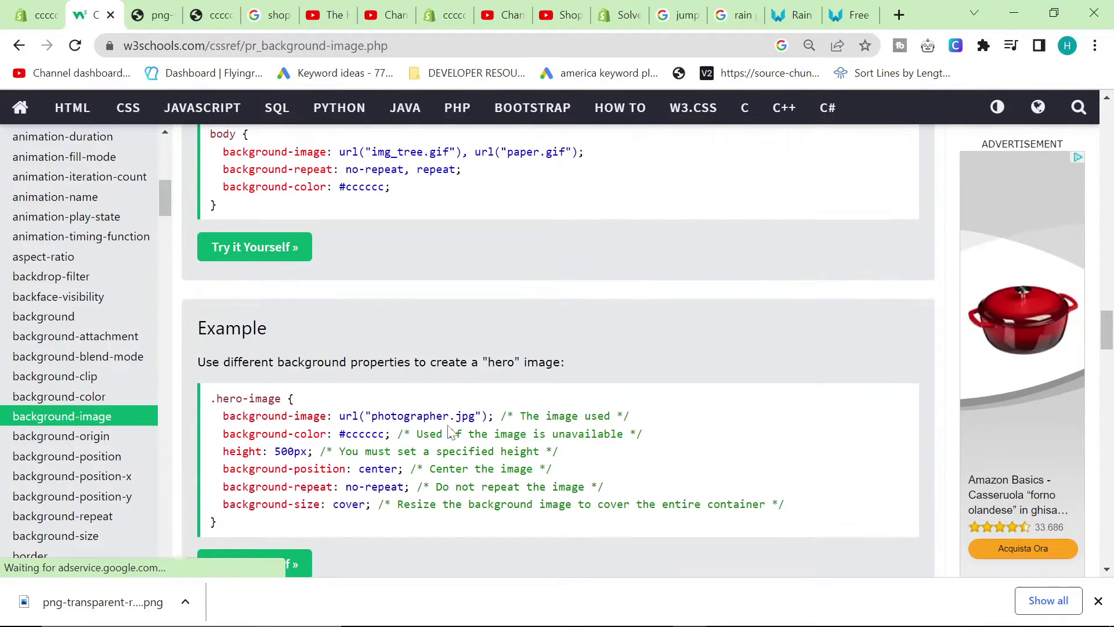
scroll(450, 432, "up", 1)
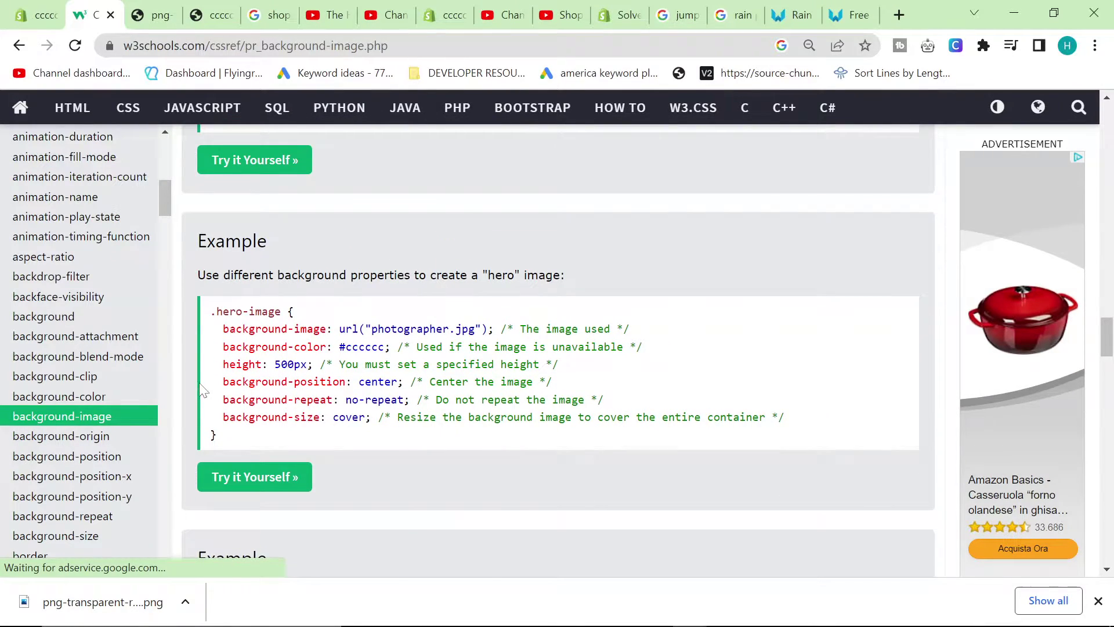
scroll(204, 390, "down", 6)
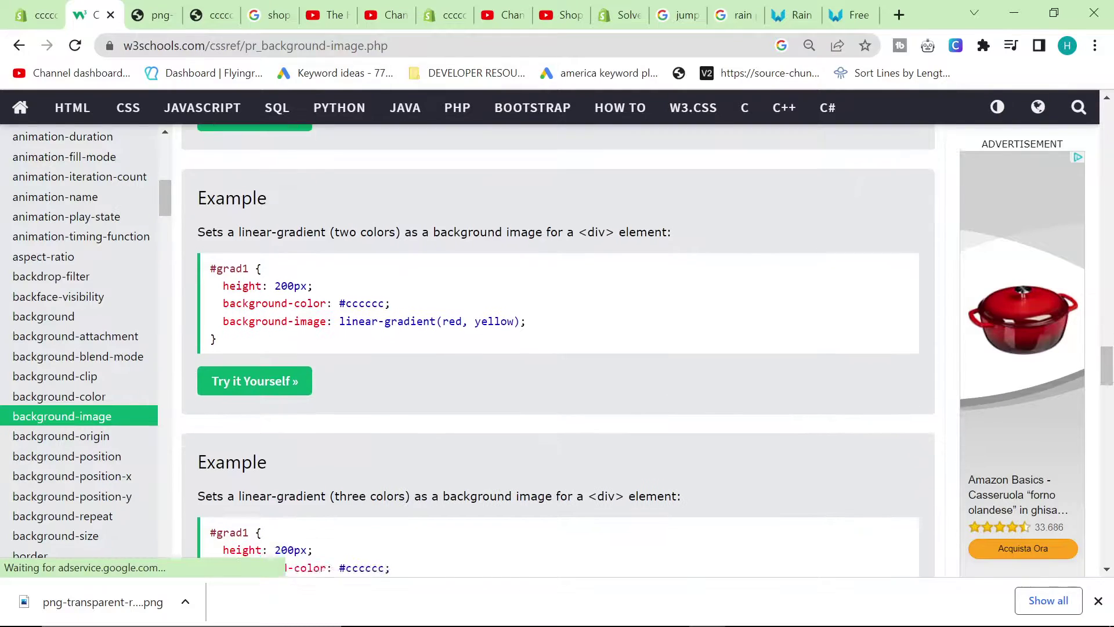
scroll(255, 368, "down", 8)
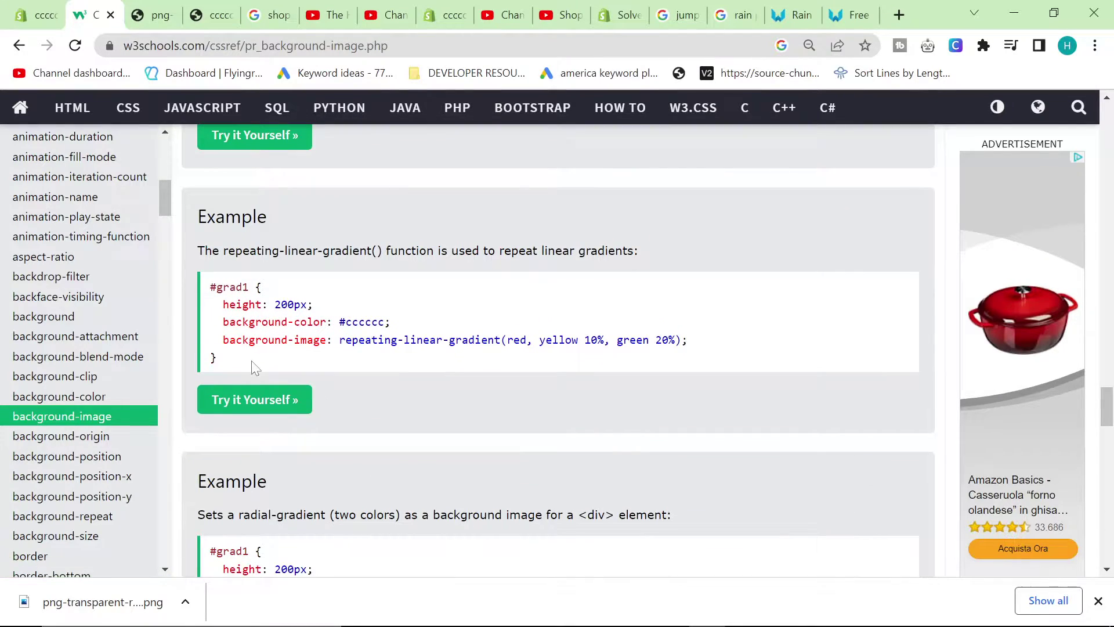
- Return to the storefront preview, reload it and inspect the background behind the banner and featured products
left_click(27, 7)
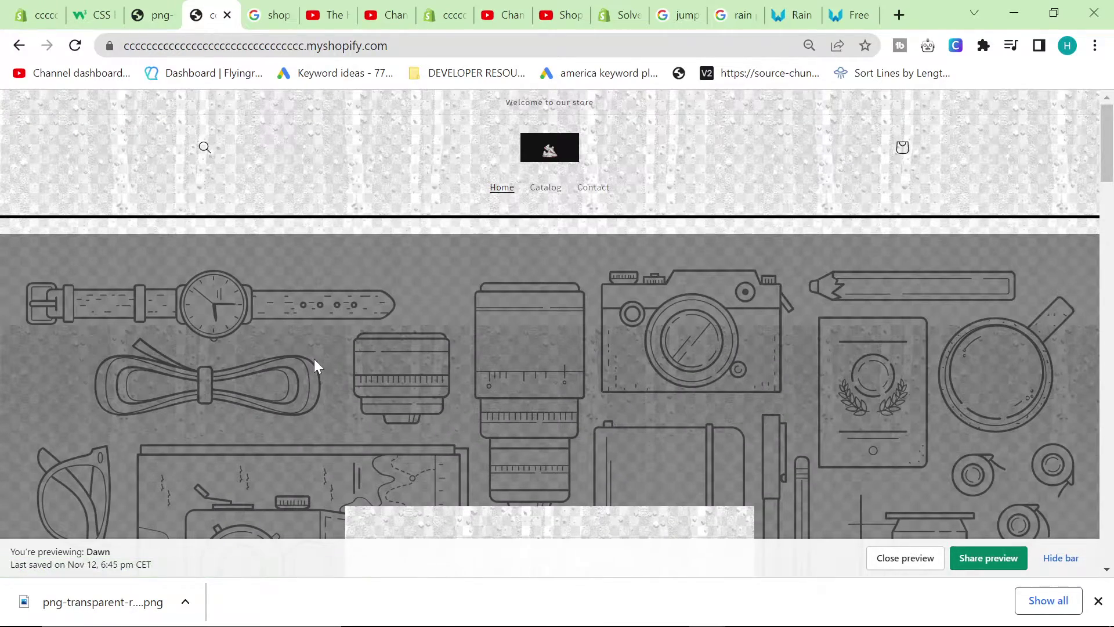
key("F5")
scroll(547, 284, "down", 3)
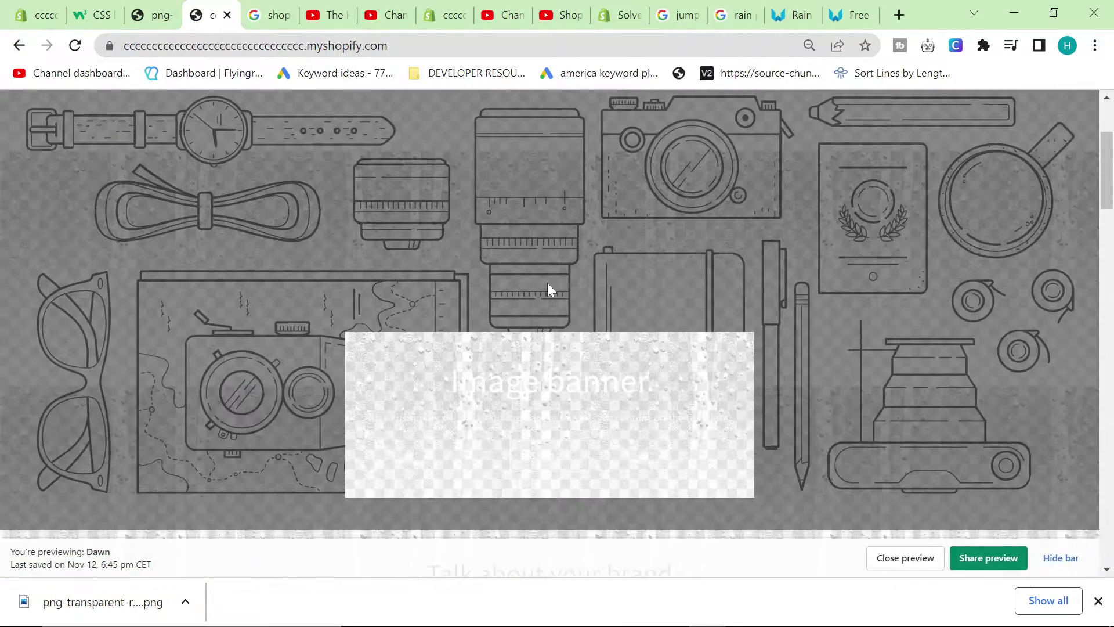
scroll(548, 283, "down", 13)
scroll(548, 284, "up", 2)
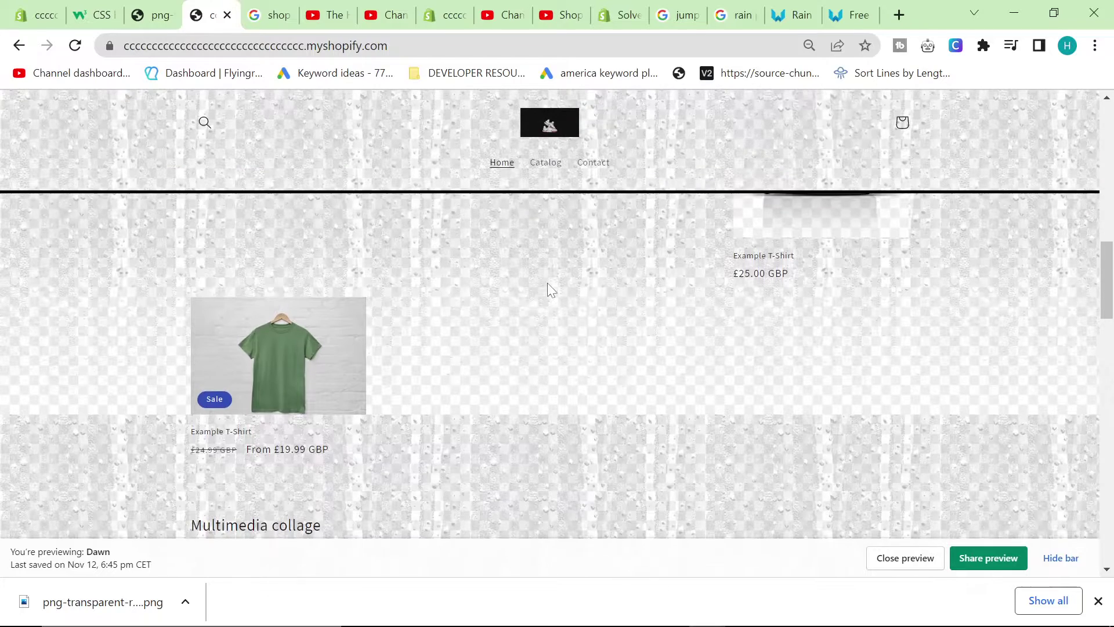
scroll(548, 284, "up", 5)
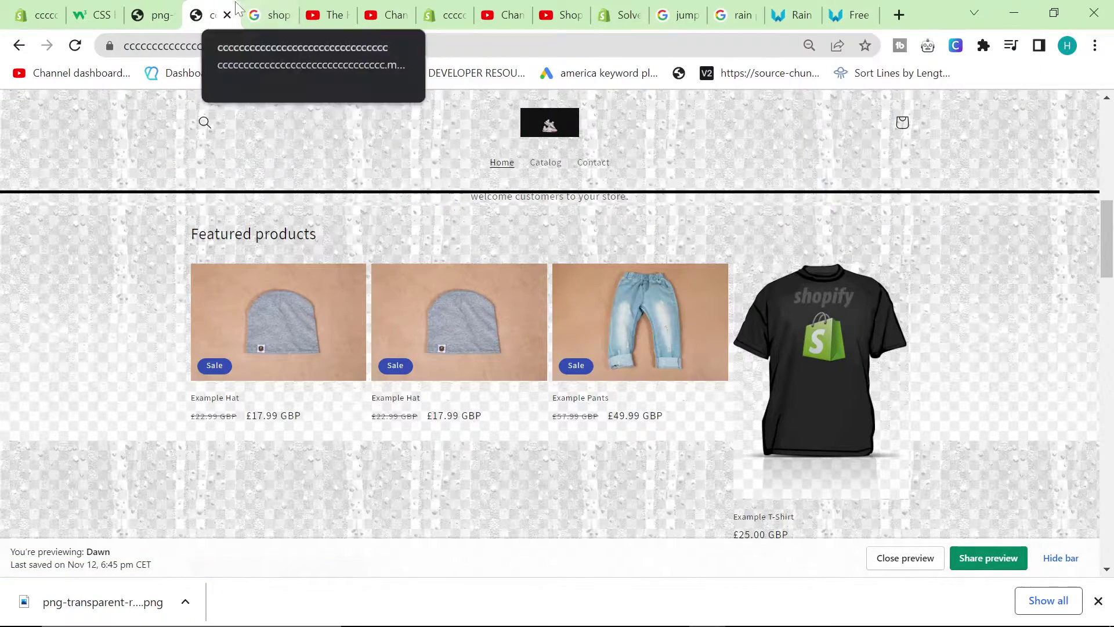
- Replace the old Google query about the Dawn background image with a search for "rain jpg"
left_click(267, 13)
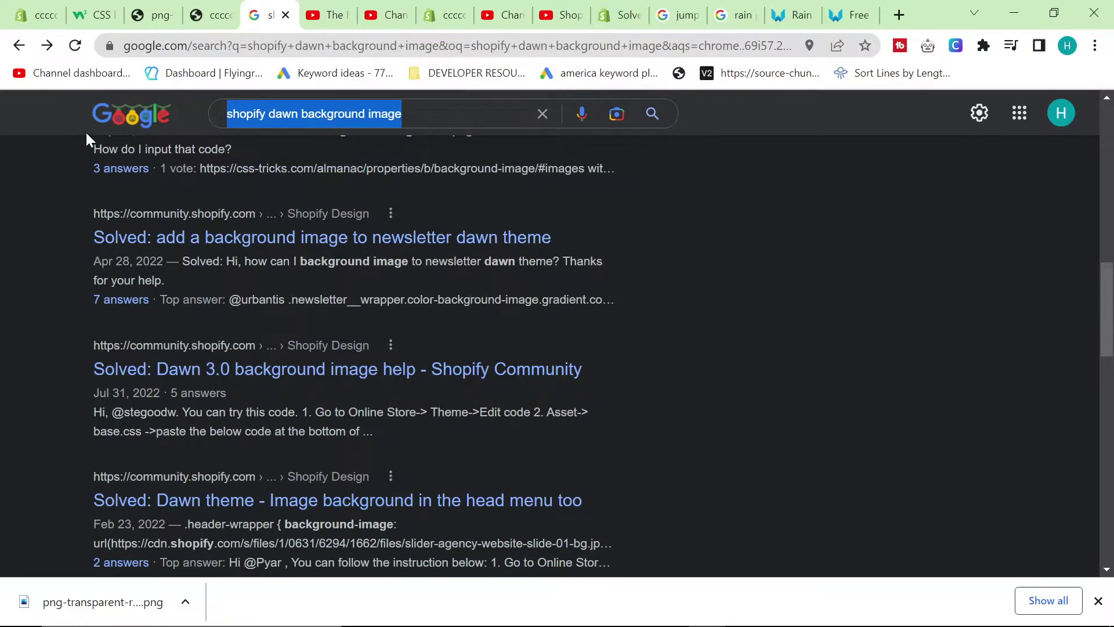
type("rain jpg")
key("Return")
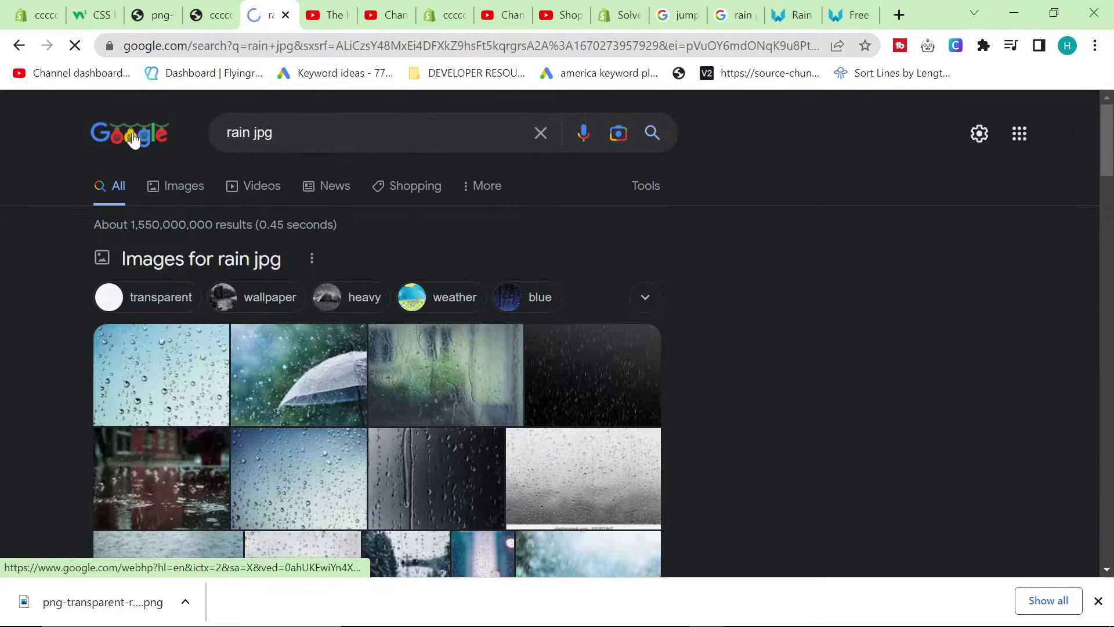
- Open the first Pixabay raindrop image from the results and save it to the computer
left_click(162, 349)
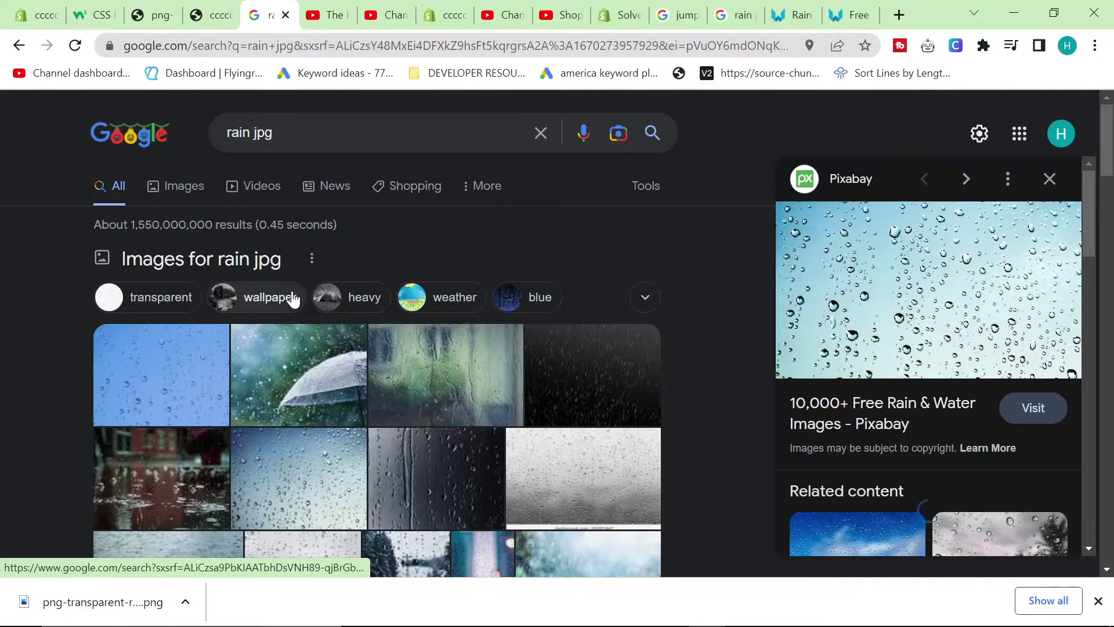
right_click(907, 284)
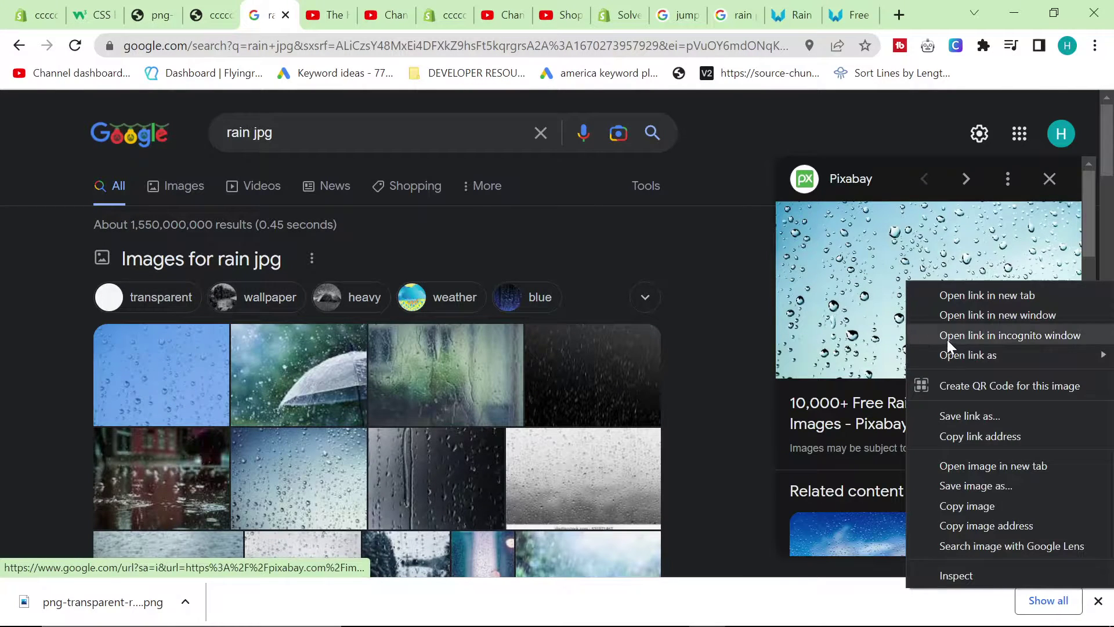
left_click(965, 485)
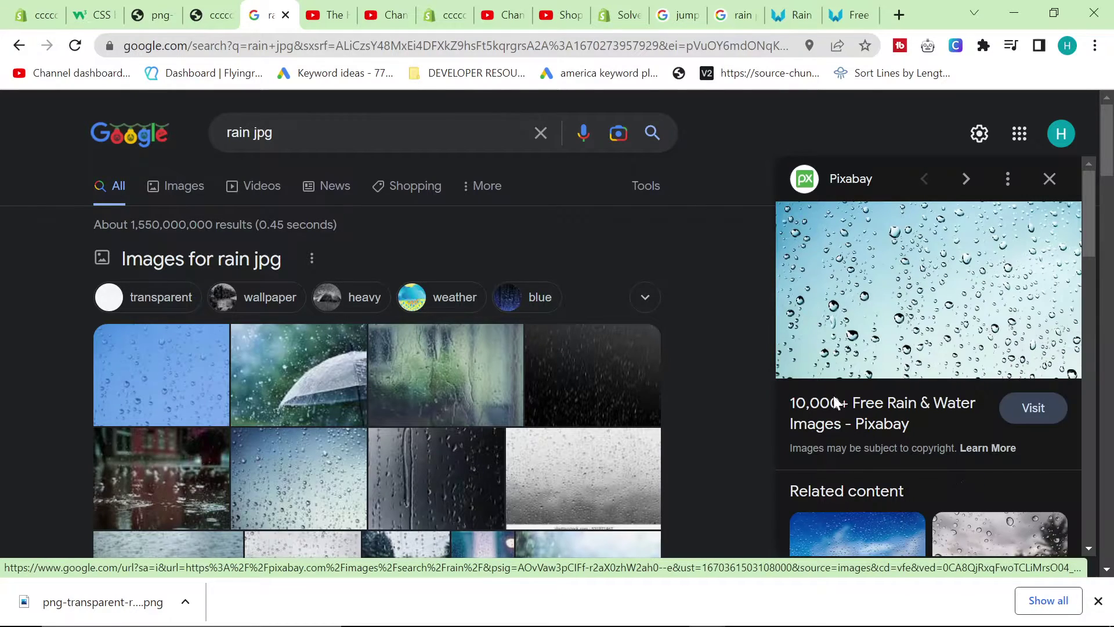
left_click(968, 482)
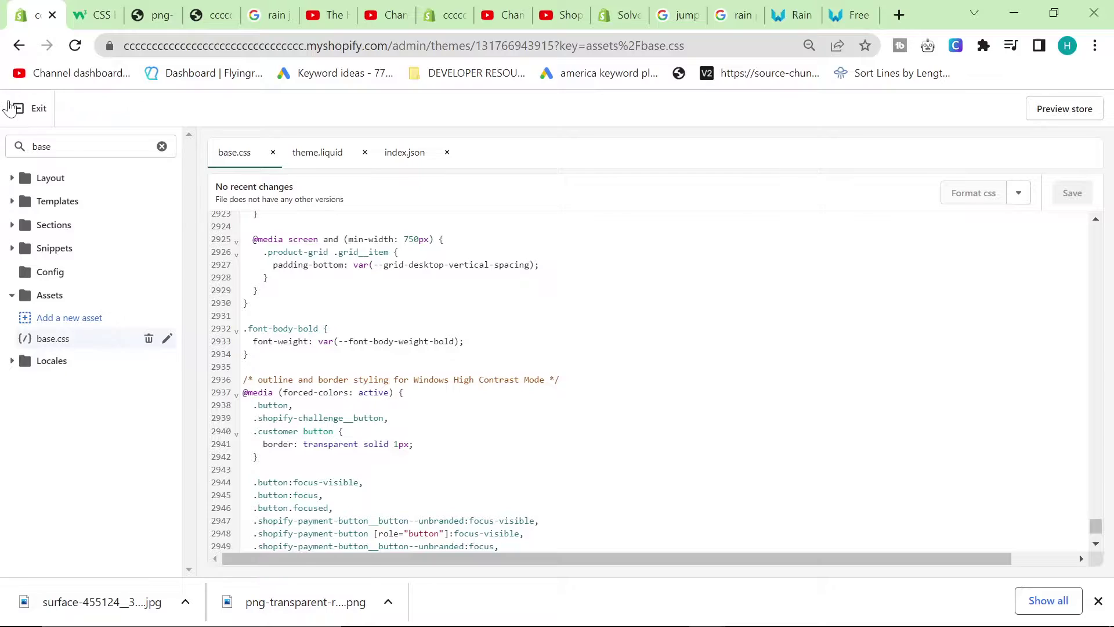
- Upload surface-455124__340.jpg from Downloads to the Shopify store's Files settings and copy its link
left_click(8, 107)
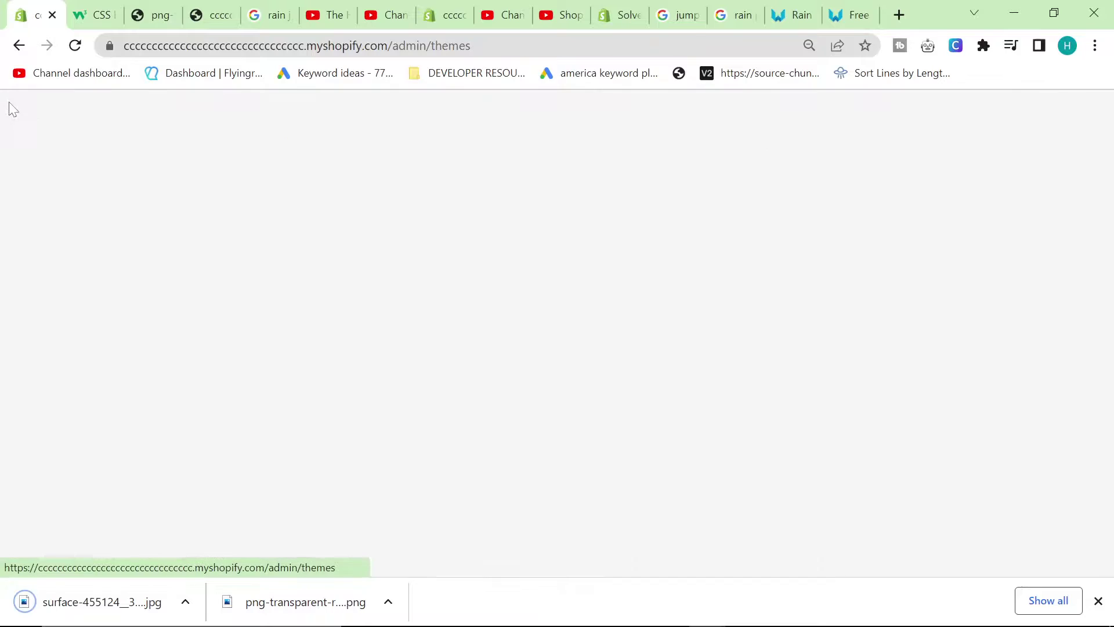
left_click(40, 559)
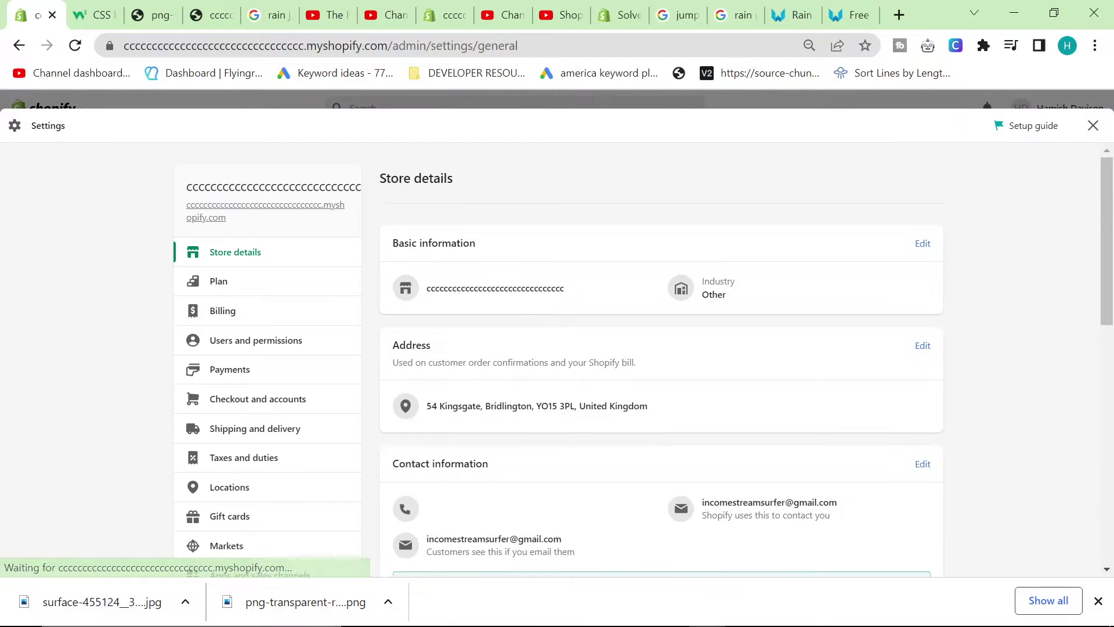
scroll(241, 493, "down", 5)
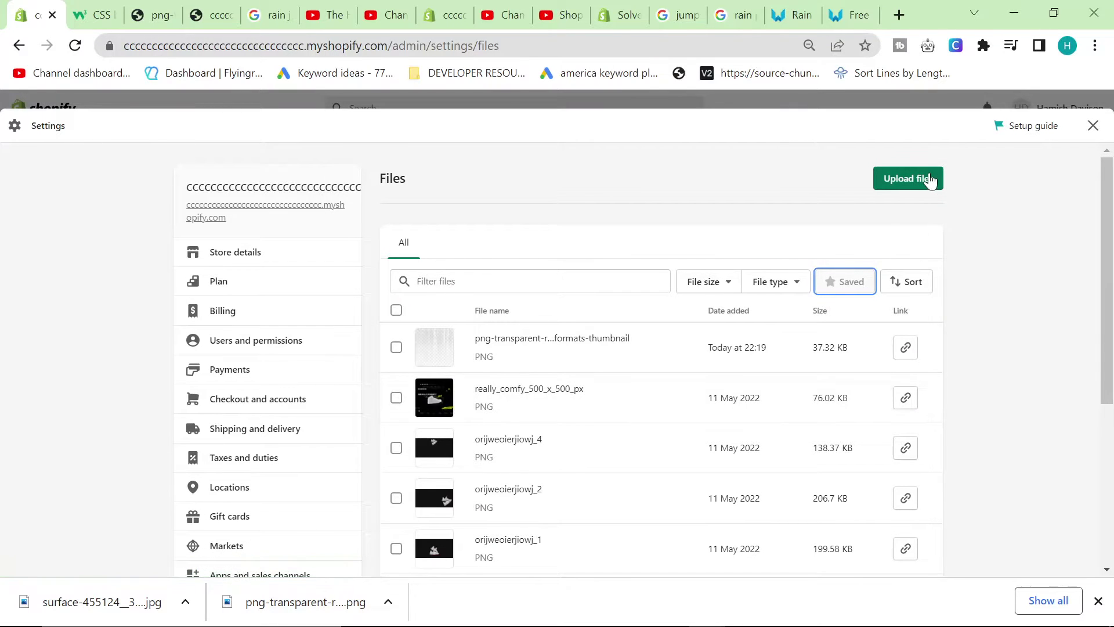
left_click(909, 178)
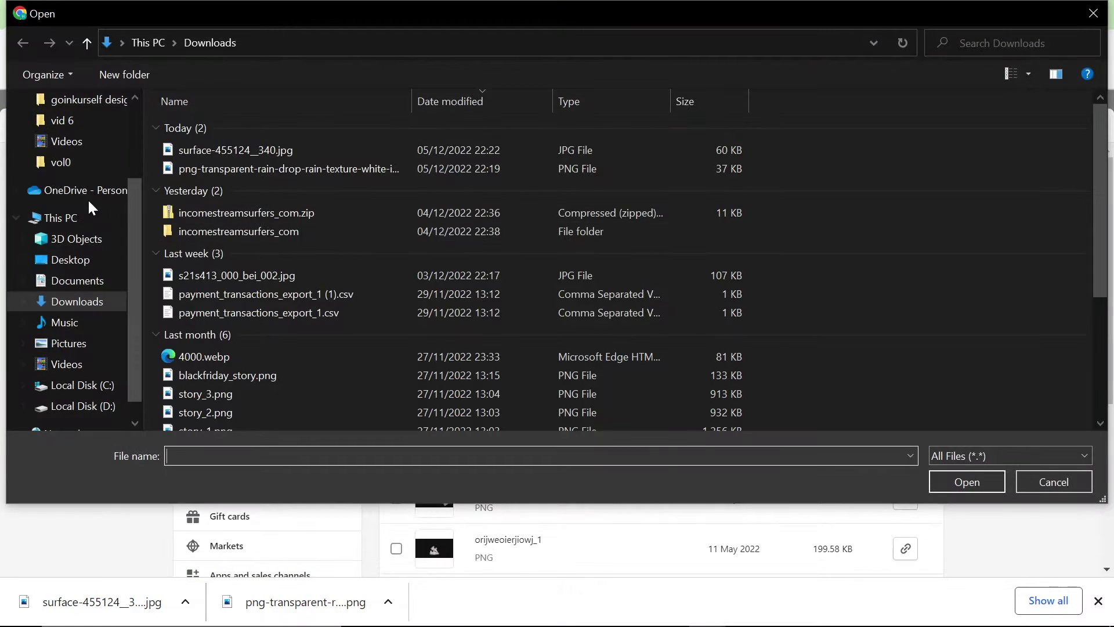
double_click(217, 146)
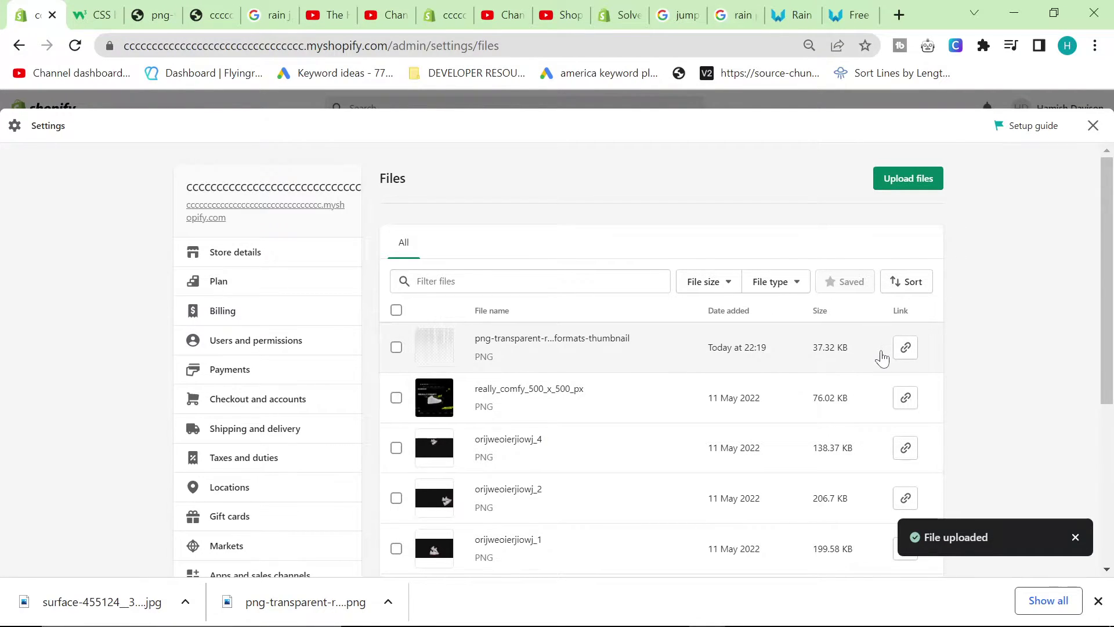
left_click(906, 348)
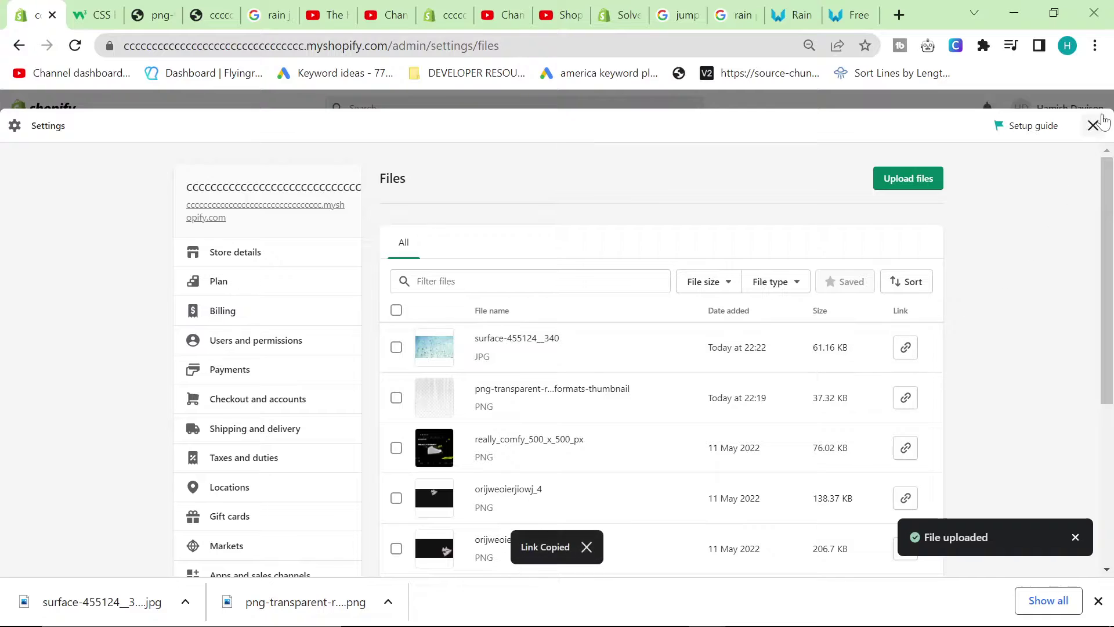
- Close the store settings, open base.css in the current Dawn theme's code and go to the .gradient rule at its end
left_click(1093, 125)
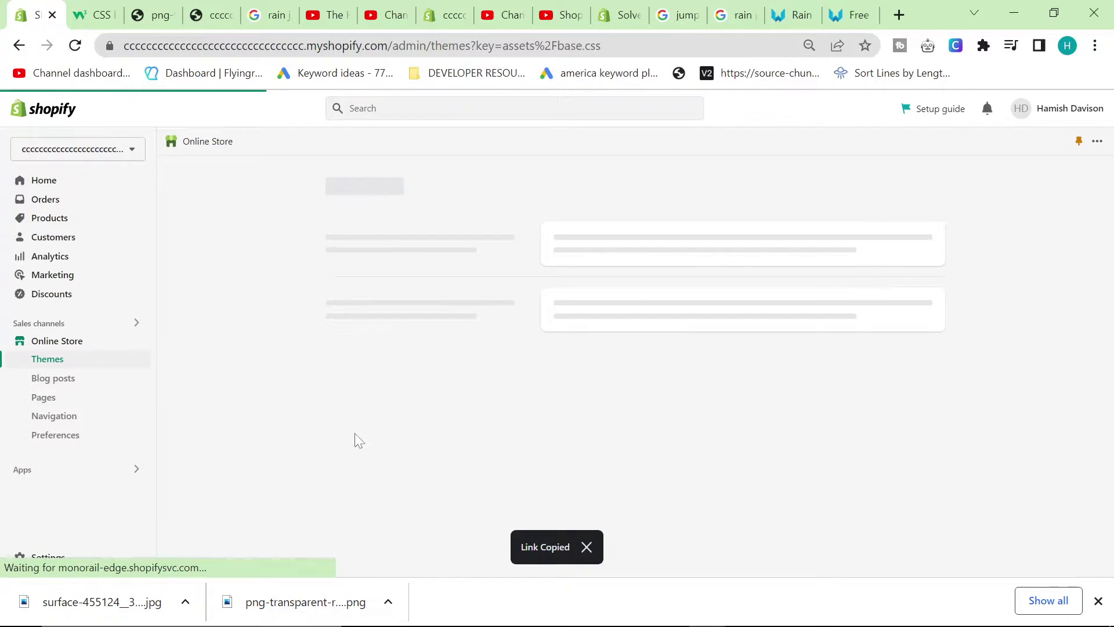
scroll(762, 284, "down", 5)
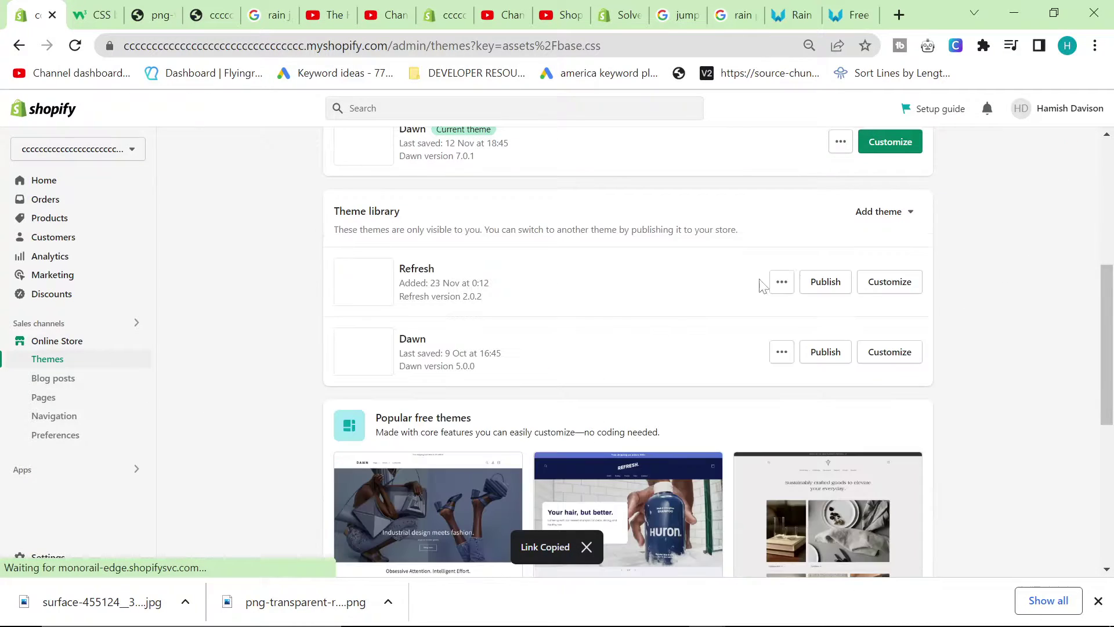
left_click(841, 142)
left_click(785, 293)
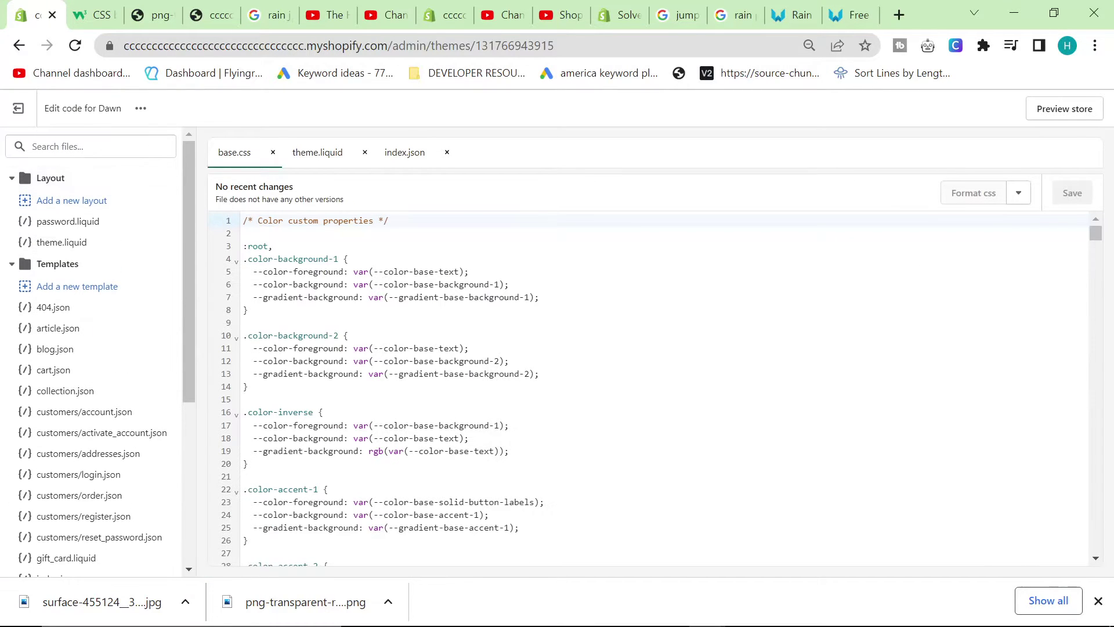
left_click(87, 146)
type("base")
left_click(55, 339)
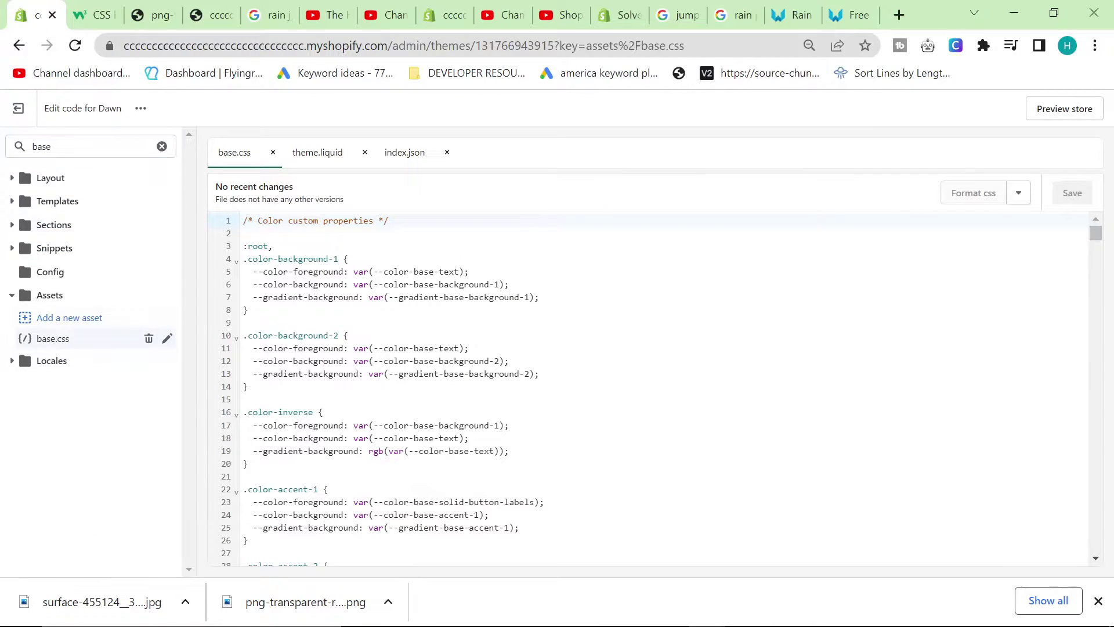
left_click_drag(1096, 235, 1103, 603)
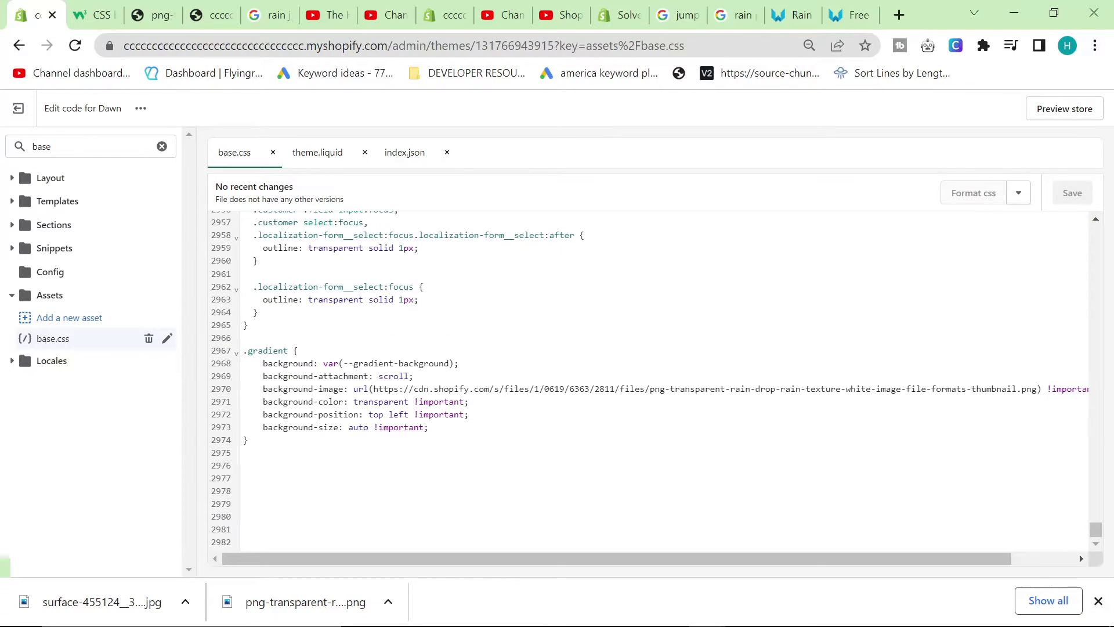
- Replace the background-image URL in the .gradient rule with the copied surface-455124__340.jpg link and save base.css
left_click_drag(1037, 390, 761, 390)
left_click(761, 390)
left_click_drag(373, 389, 941, 389)
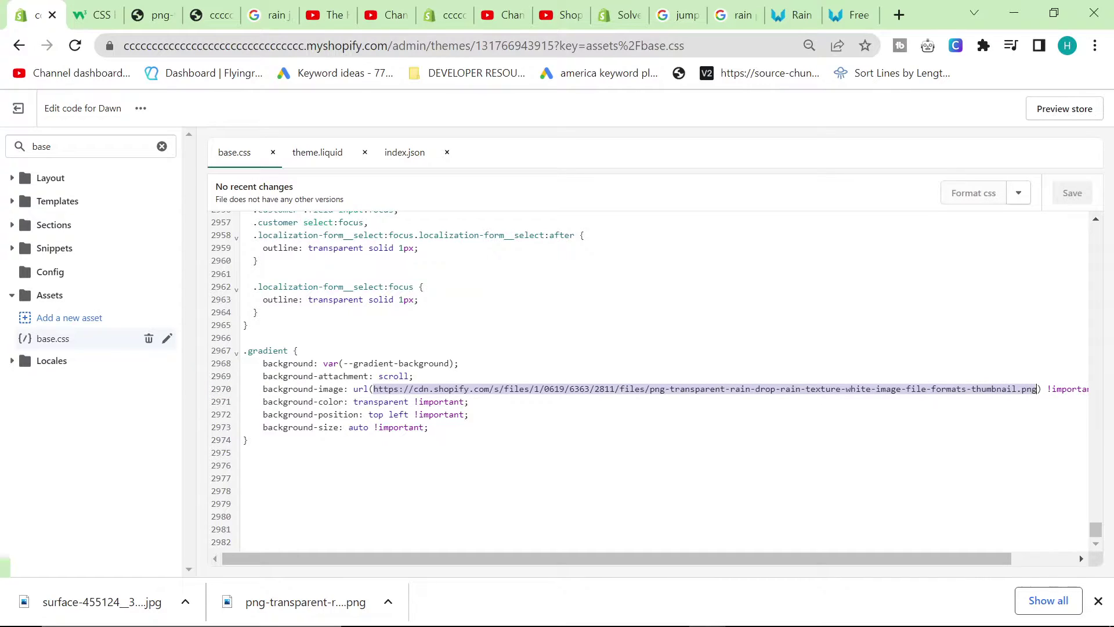
key("ctrl+v")
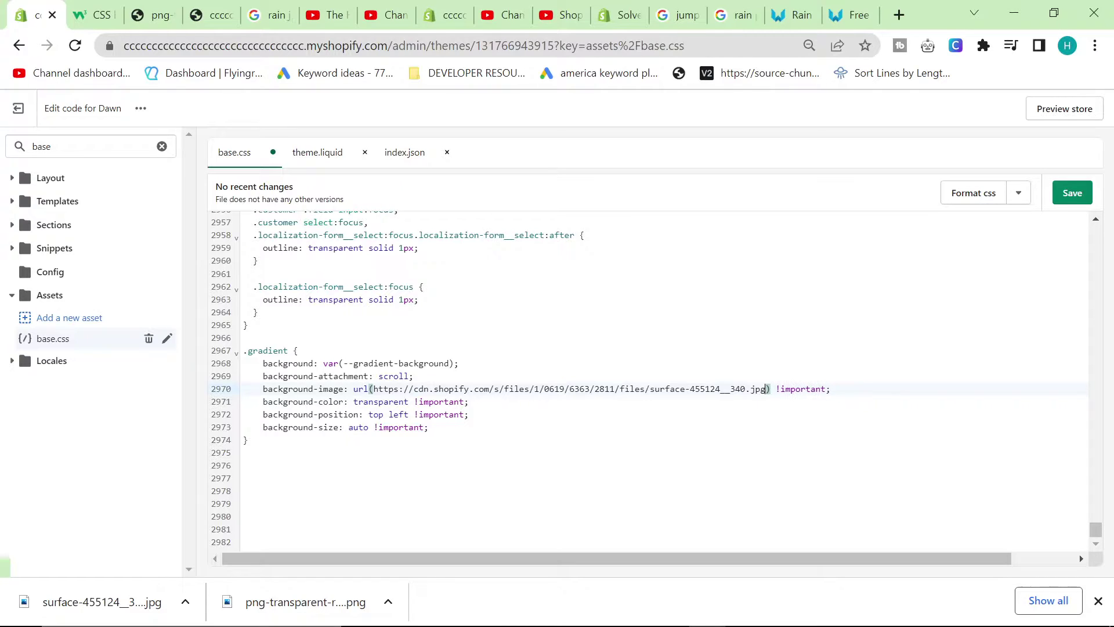
left_click(1057, 202)
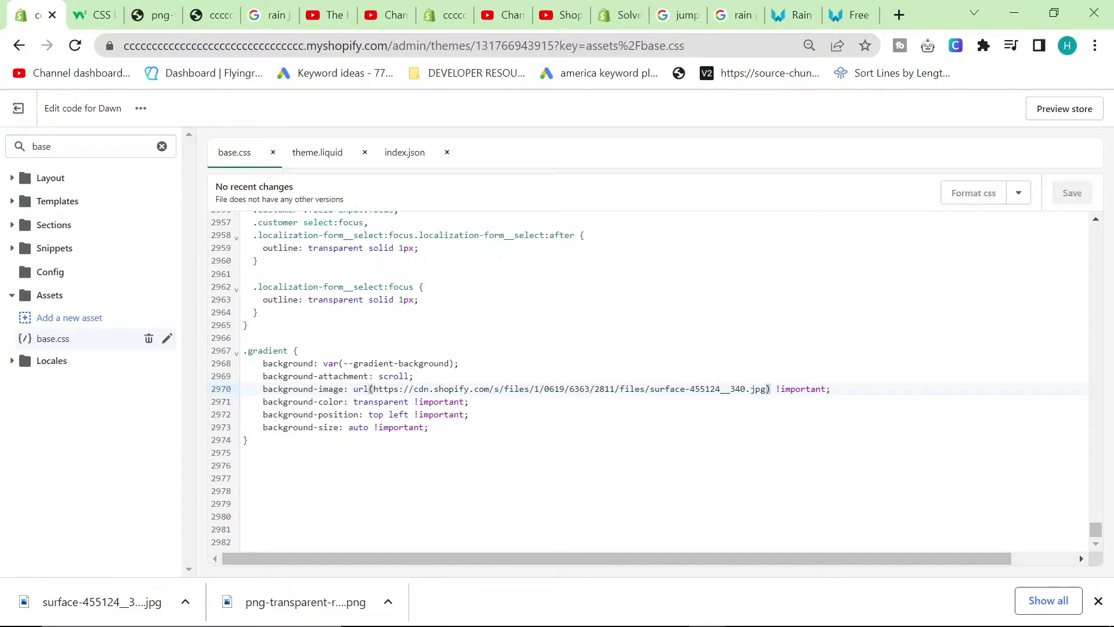
left_click_drag(832, 389, 765, 389)
double_click(764, 389)
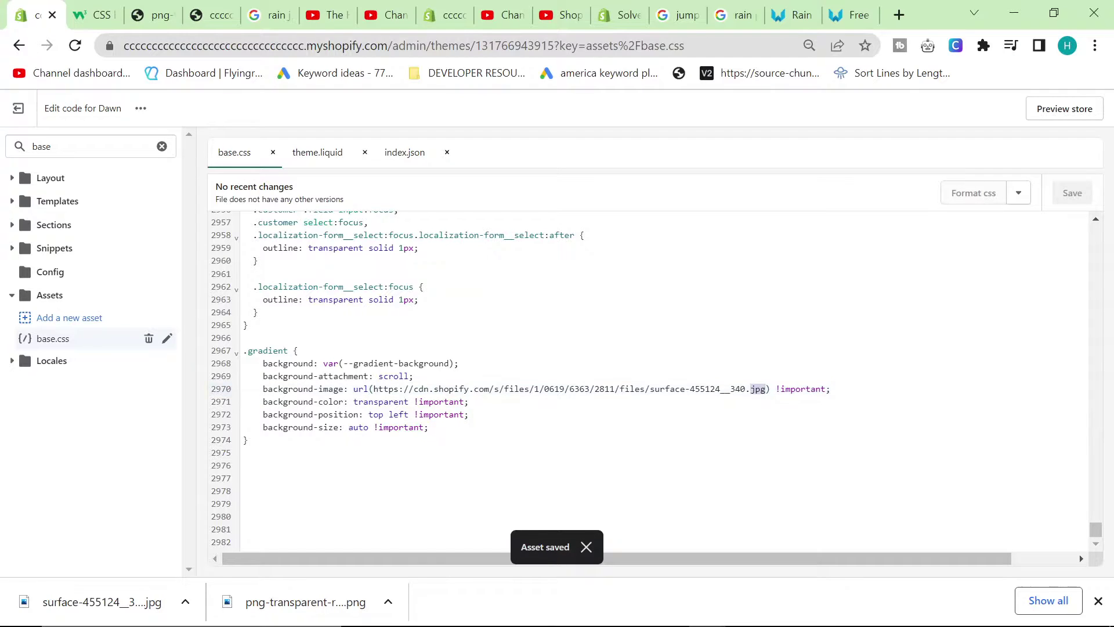
left_click_drag(429, 428, 249, 365)
left_click(398, 402)
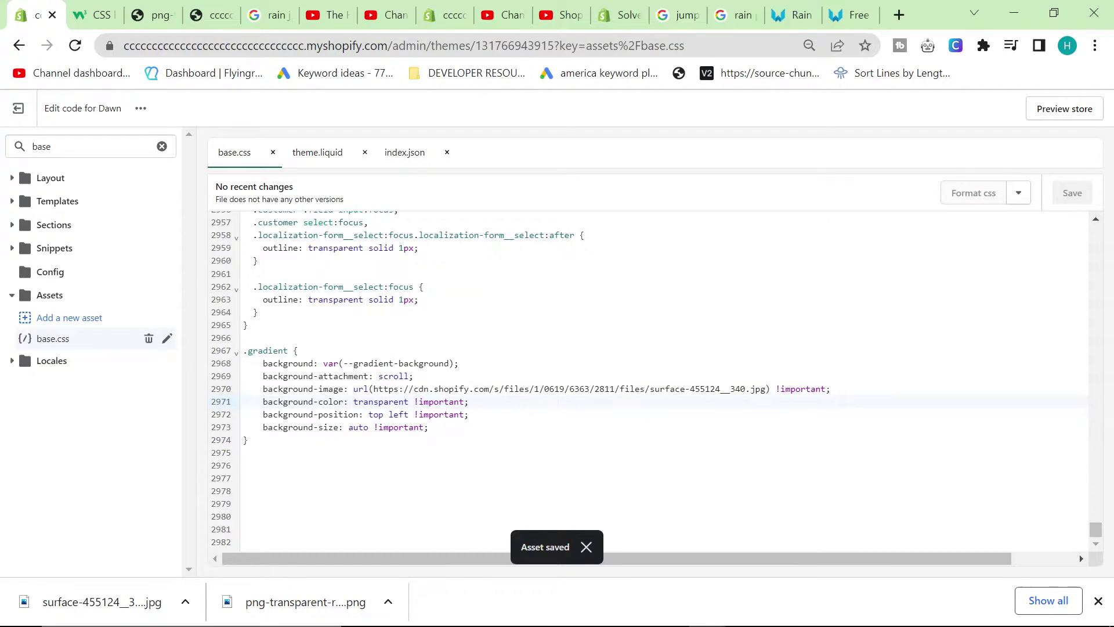
double_click(804, 390)
left_click(429, 428)
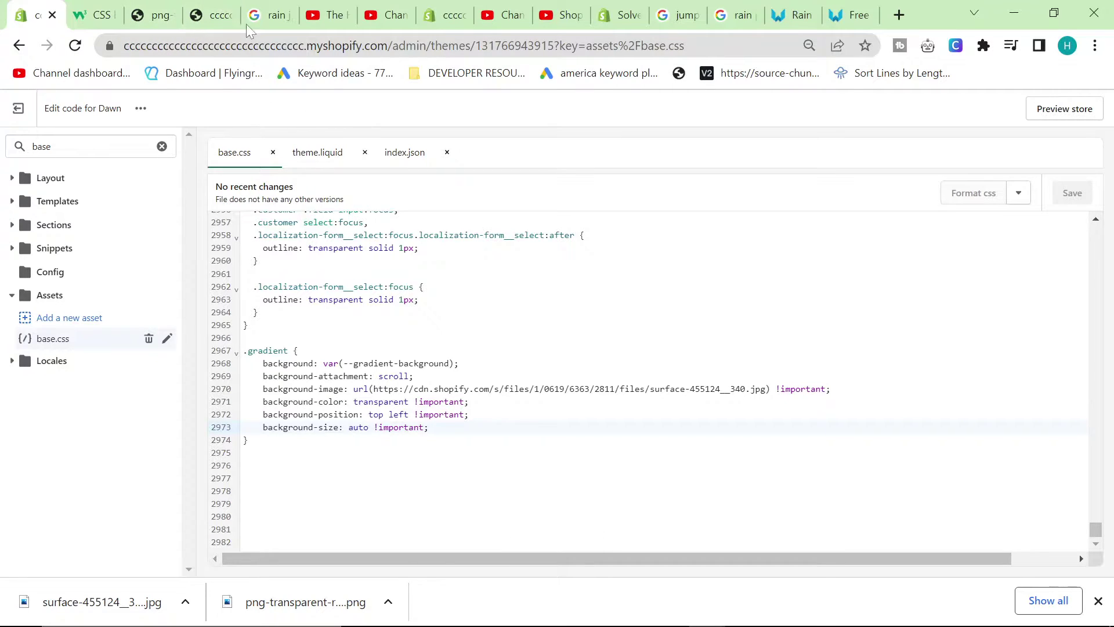
- Switch to the storefront preview and inspect the raindrop background behind the featured products and collections
left_click(227, 16)
scroll(364, 408, "up", 8)
scroll(363, 407, "down", 15)
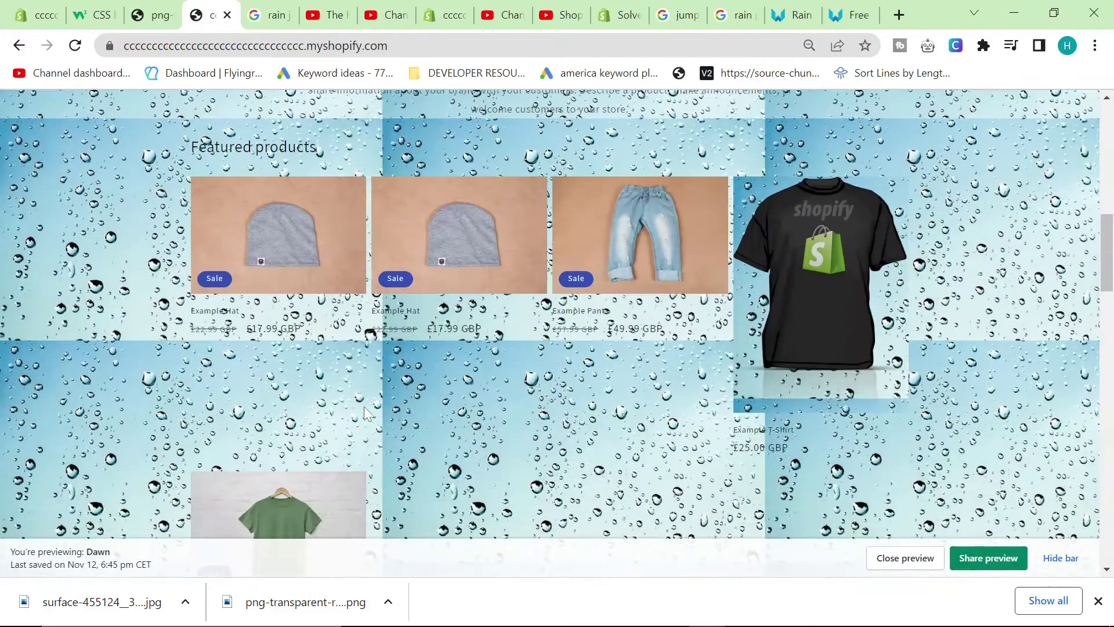
scroll(364, 406, "down", 3)
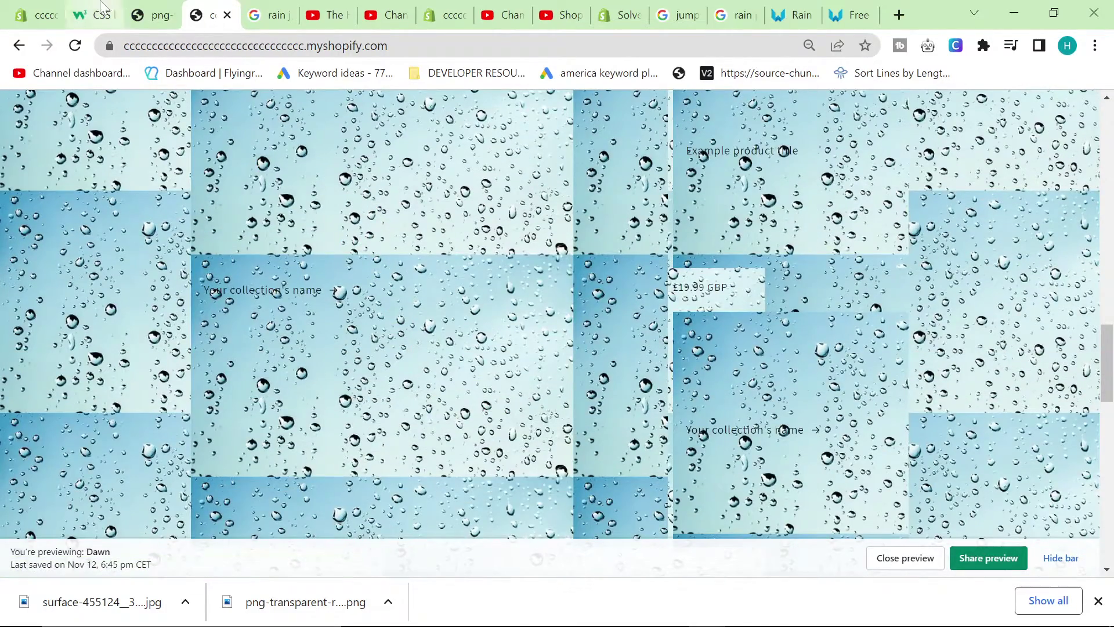
- Return to base.css, add "image-repeat: no;" after the background-size line of the .gradient rule and save the file
left_click(38, 16)
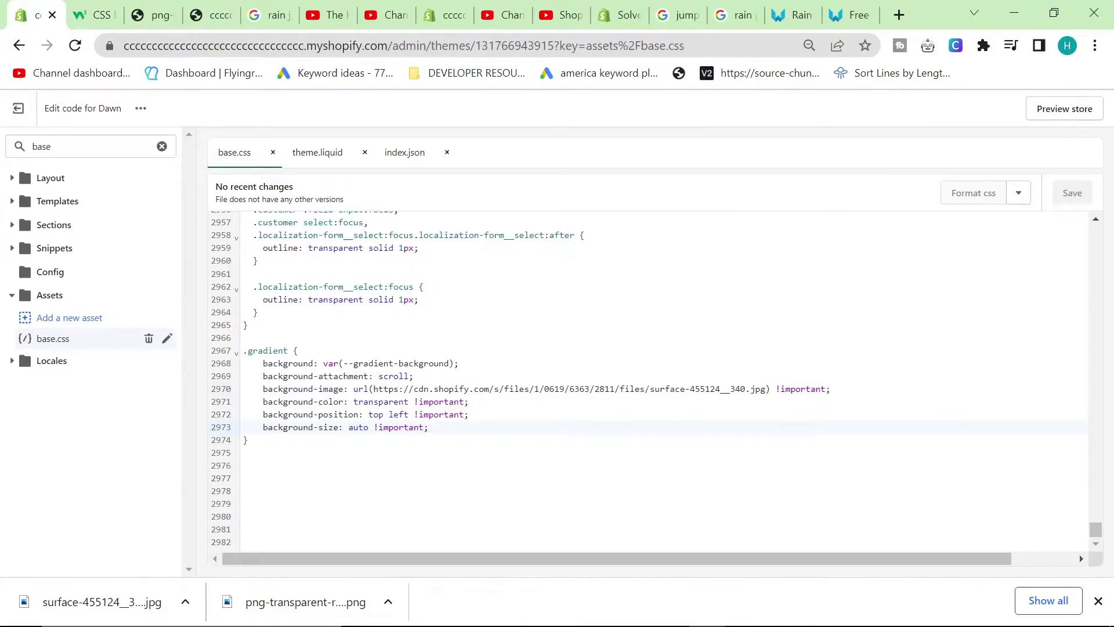
key("Return")
type("back")
key("BackSpace")
key("BackSpace")
key("BackSpace")
type("image-repe")
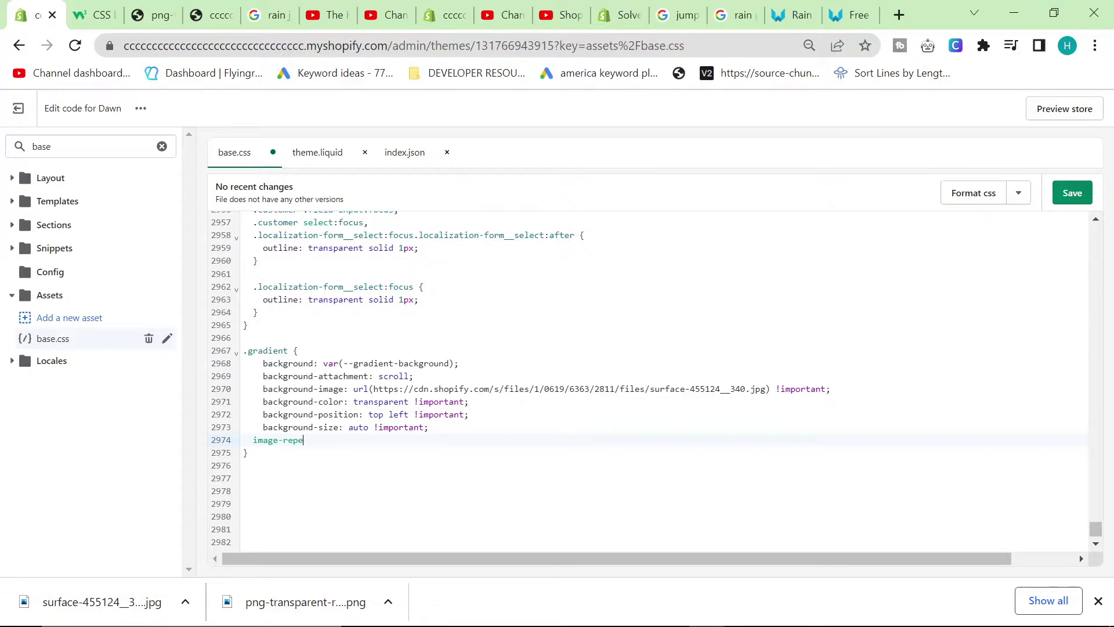
type("at: no;")
key("ctrl+s")
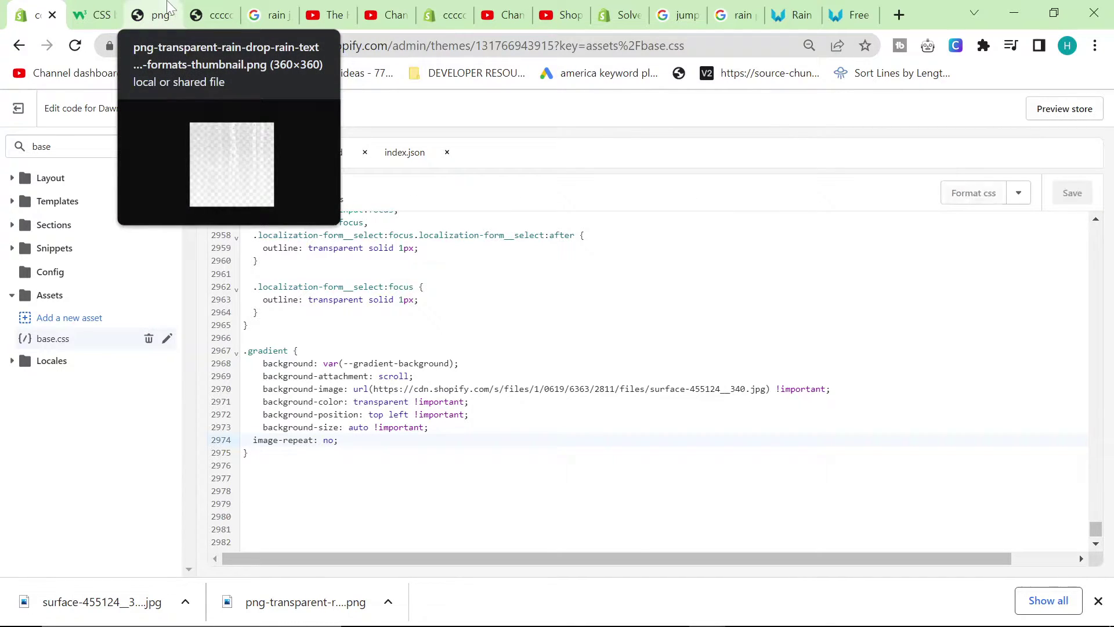
- Check the storefront preview and look up the CSS background-repeat property on W3Schools
left_click(169, 6)
left_click(228, 6)
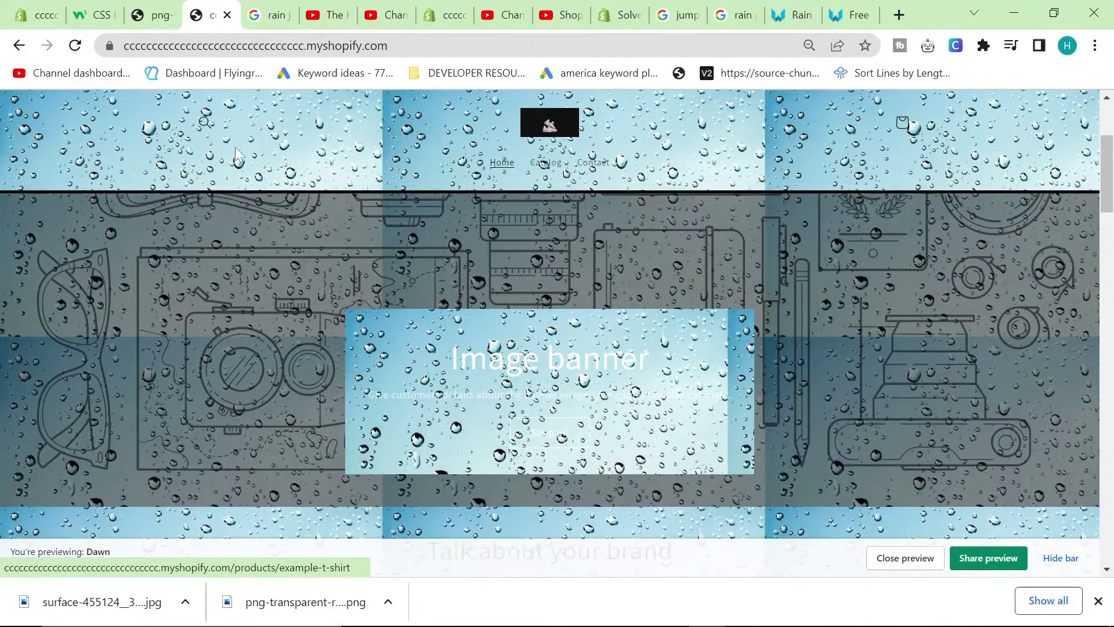
left_click(273, 15)
scroll(358, 374, "down", 1)
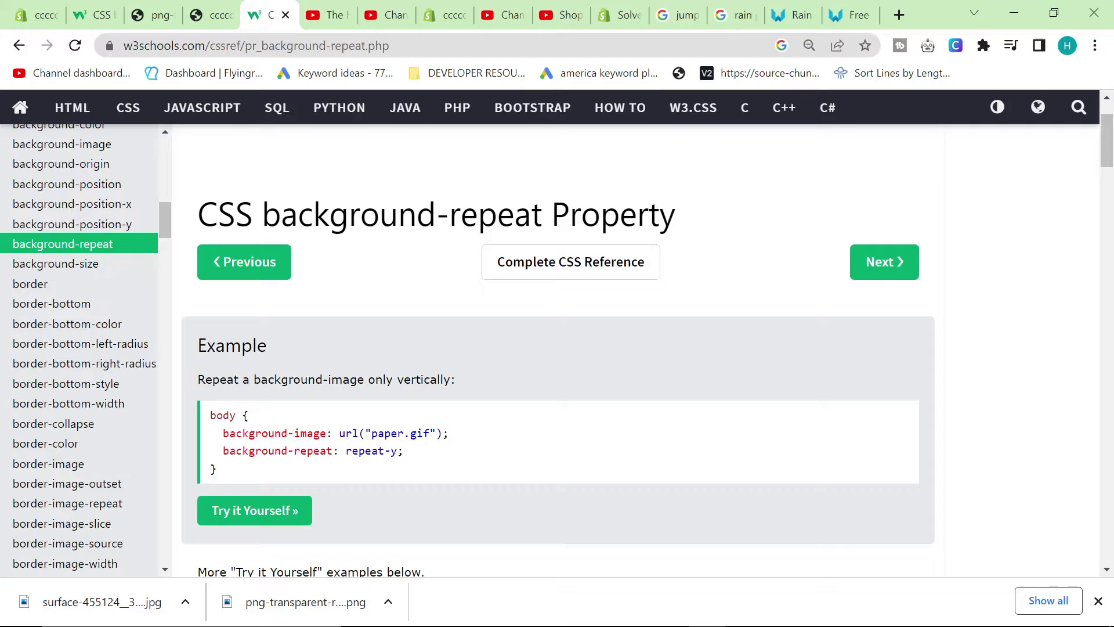
left_click_drag(223, 451, 390, 450)
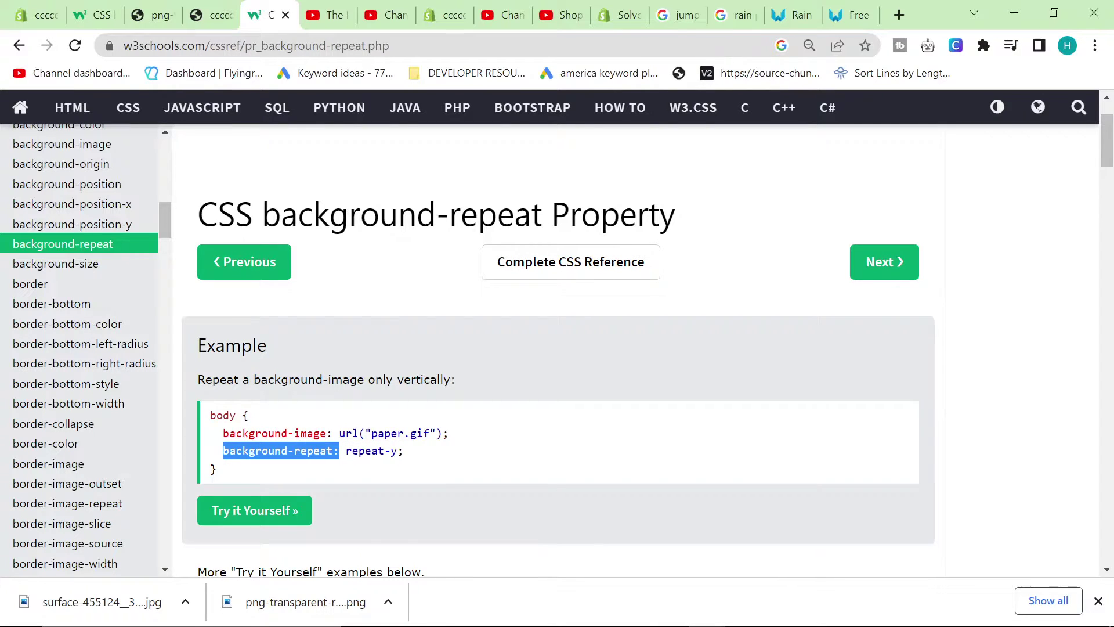
scroll(317, 352, "down", 6)
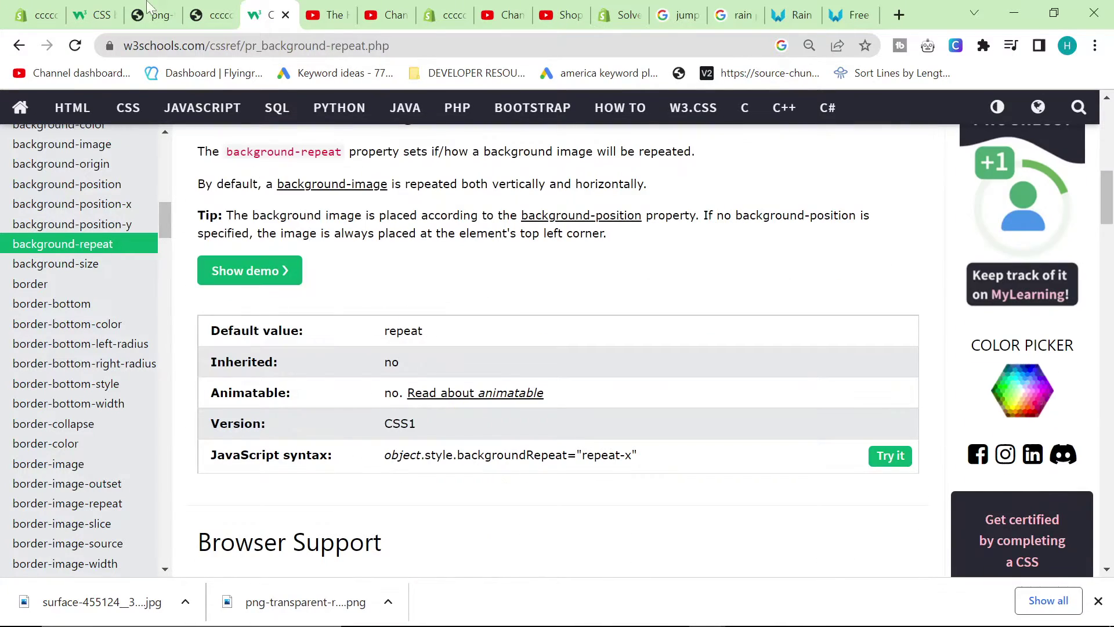
- Rename the image-repeat property to "backgrond-repeat" in the .gradient rule, save base.css and check the storefront preview
left_click(44, 6)
left_click(278, 440)
key("BackSpace")
key("BackSpace")
key("BackSpace")
type("backgrond-repeat: no;")
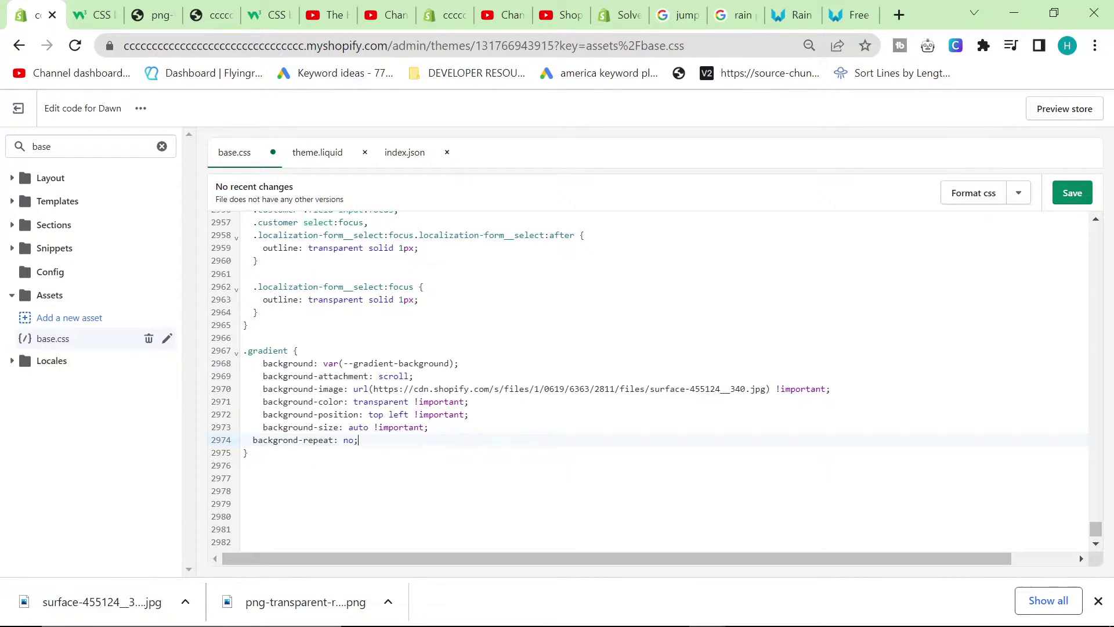
left_click(1073, 198)
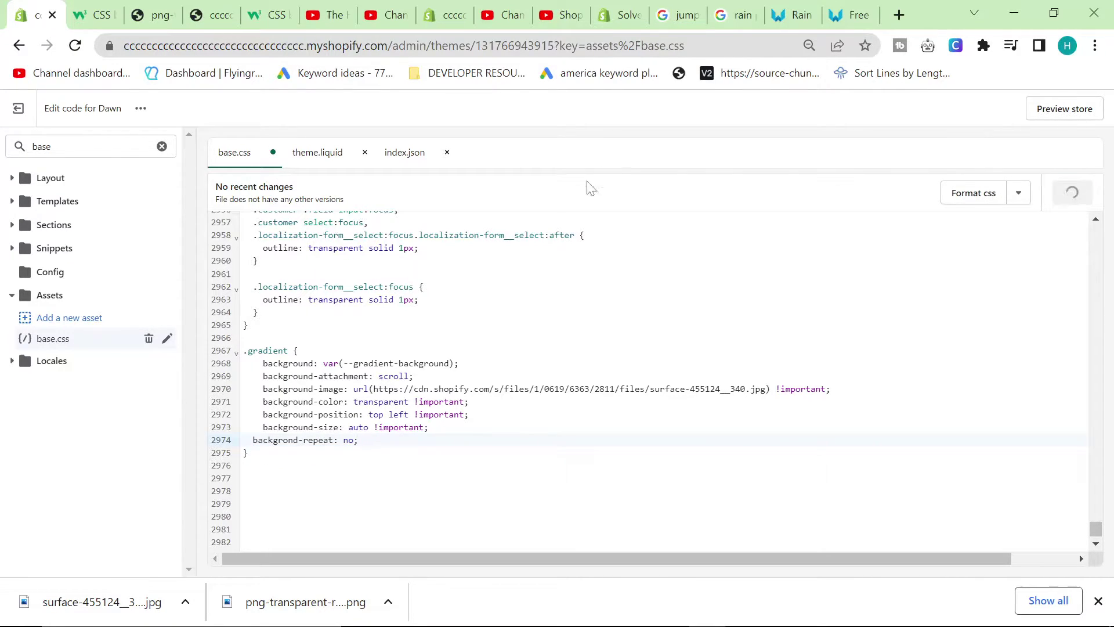
left_click(211, 5)
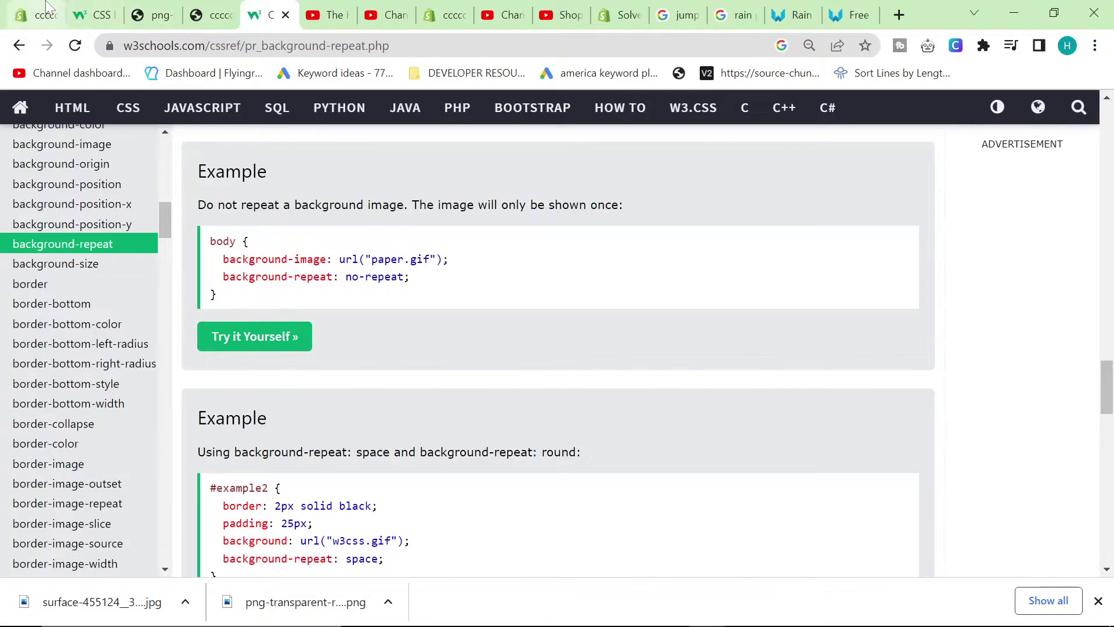
- Set the repeat property's value in the .gradient rule to no-repeat and save base.css
left_click(45, 6)
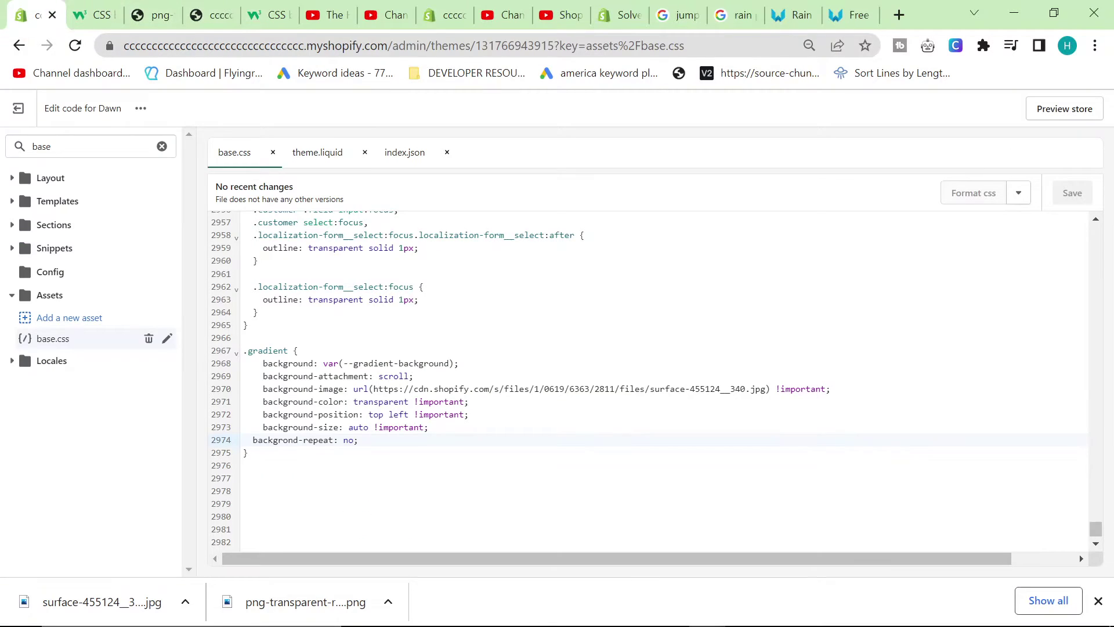
type("-repeat")
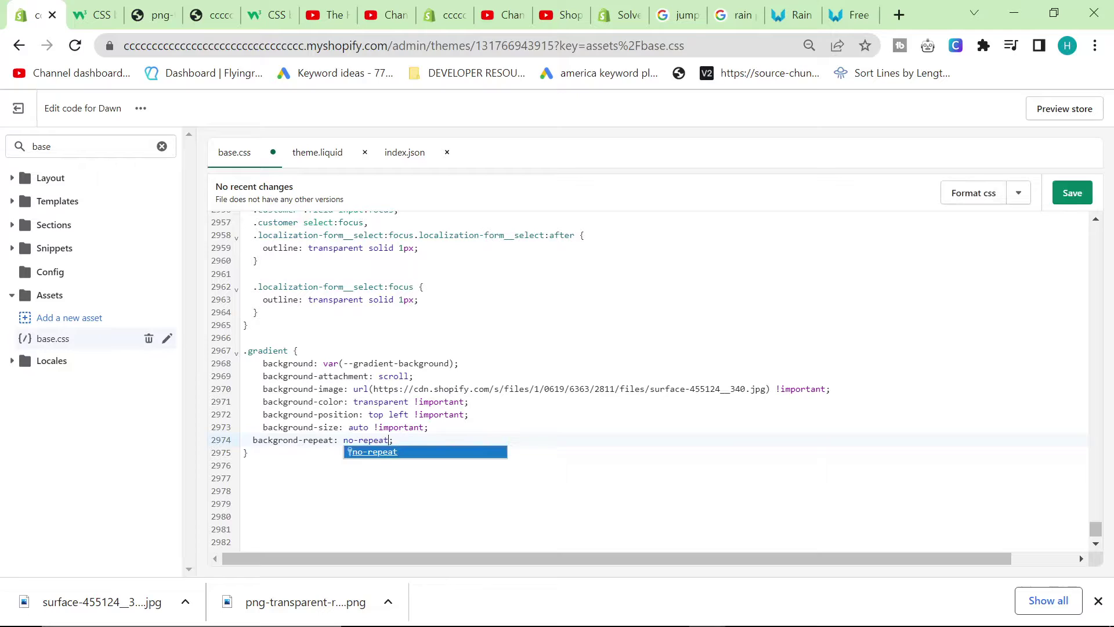
left_click(1072, 193)
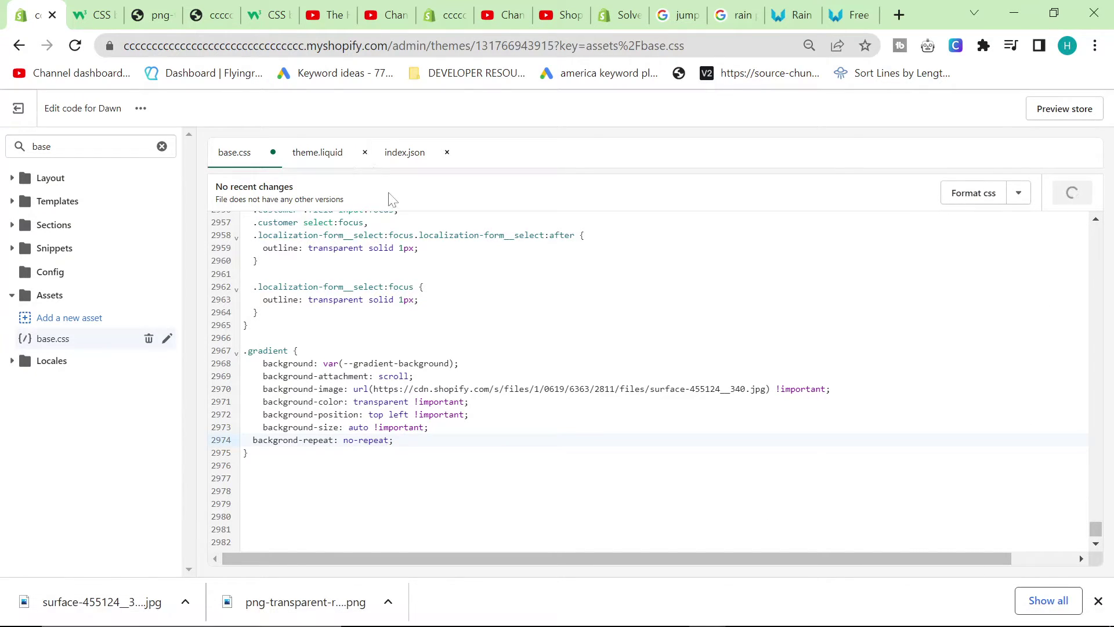
- Inspect the storefront preview from the header down to the text columns for background image repetition
left_click(209, 14)
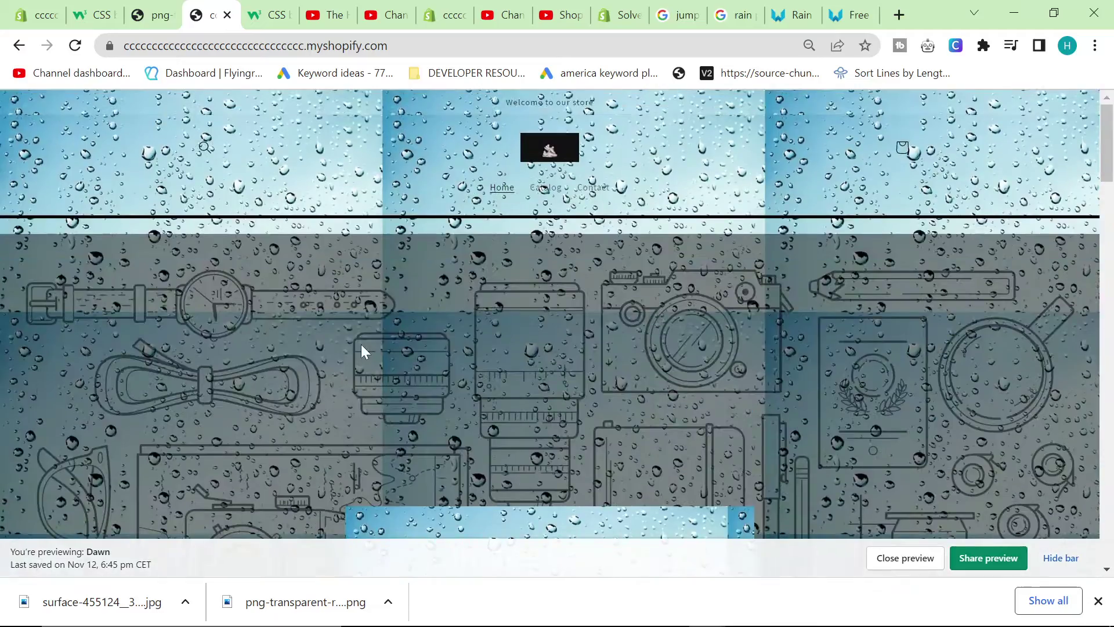
scroll(370, 343, "down", 10)
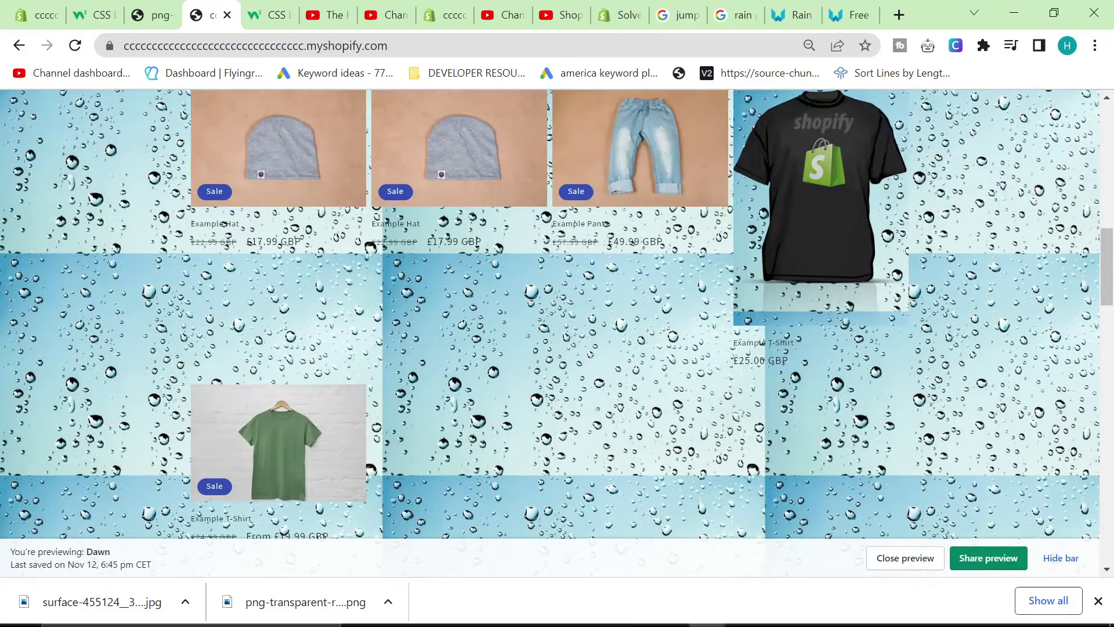
scroll(349, 340, "down", 10)
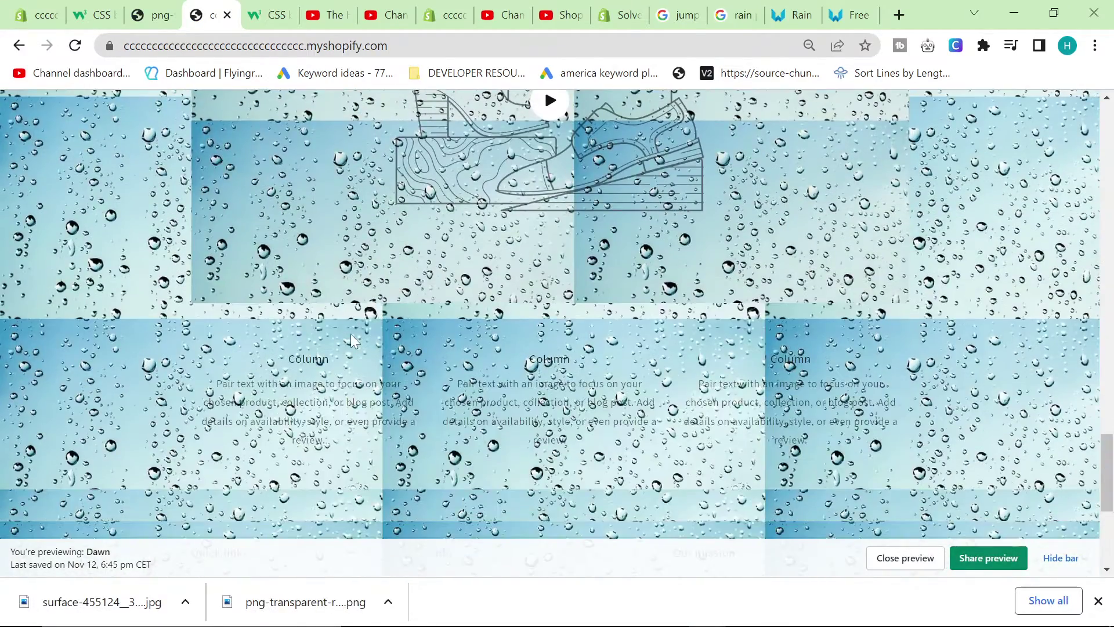
- Correct the repeat property's name to background-repeat in the .gradient rule and save base.css
key("F5")
scroll(352, 326, "down", 5)
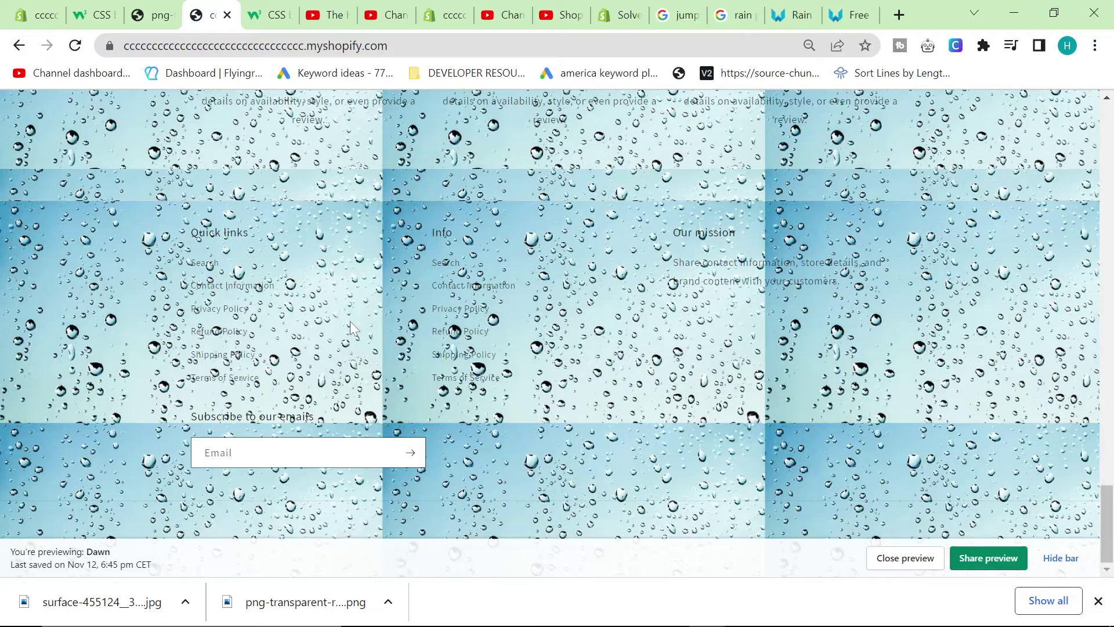
key("ctrl+1")
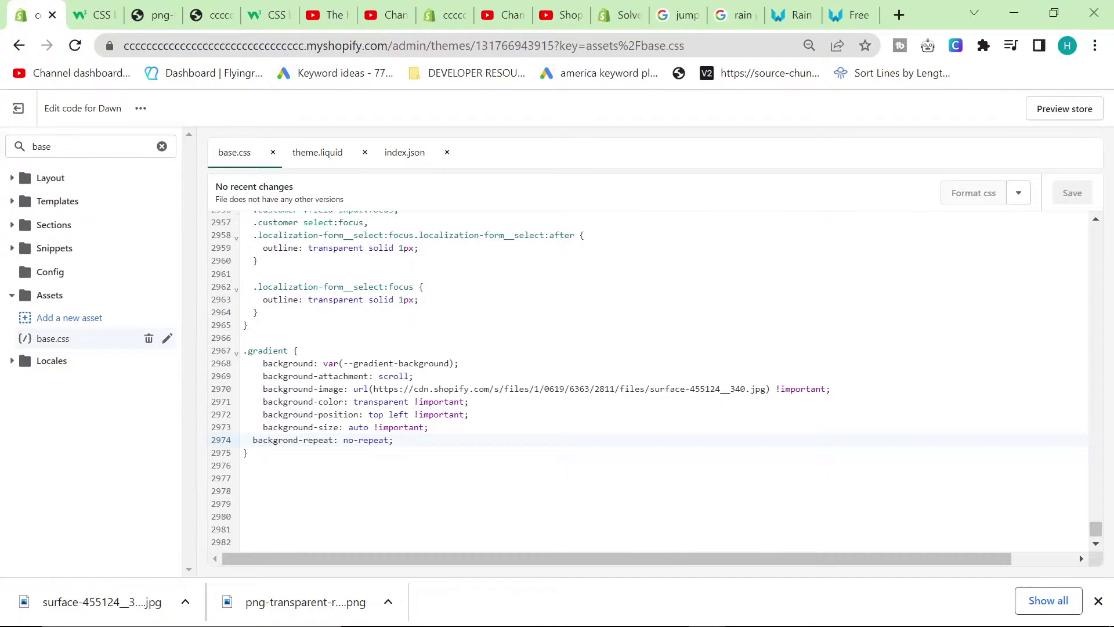
key("BackSpace")
left_click(293, 440)
type("u")
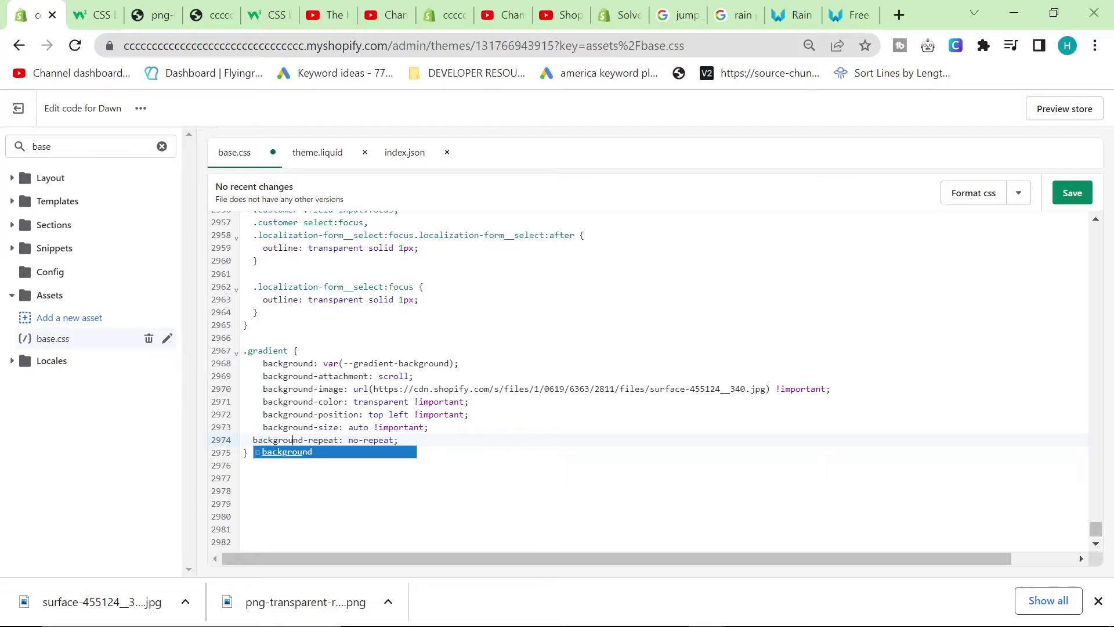
left_click(303, 454)
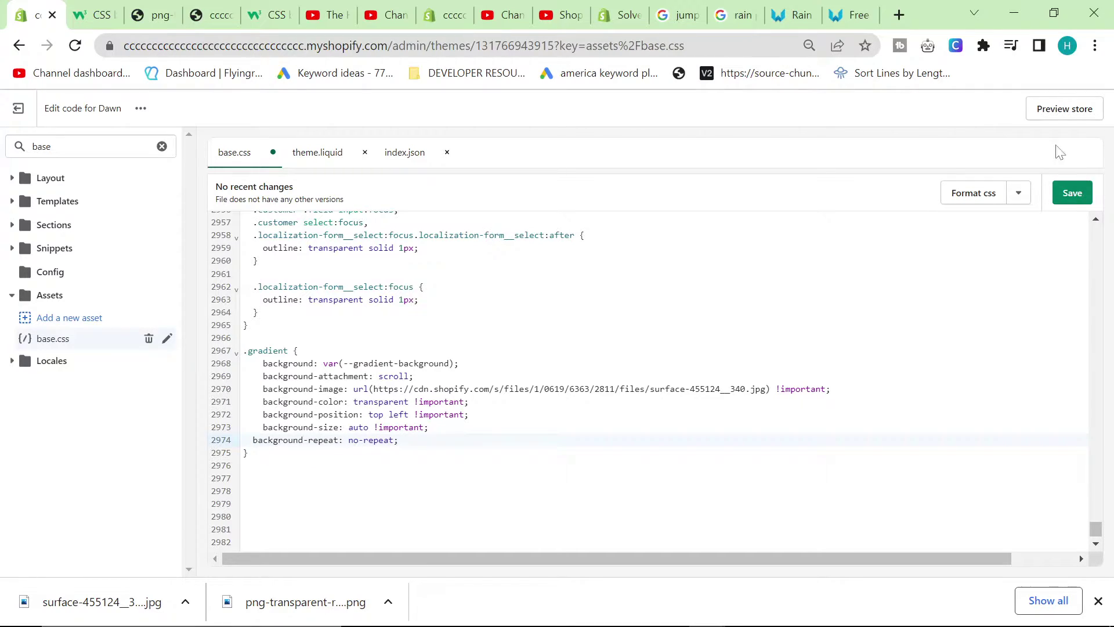
left_click(1071, 193)
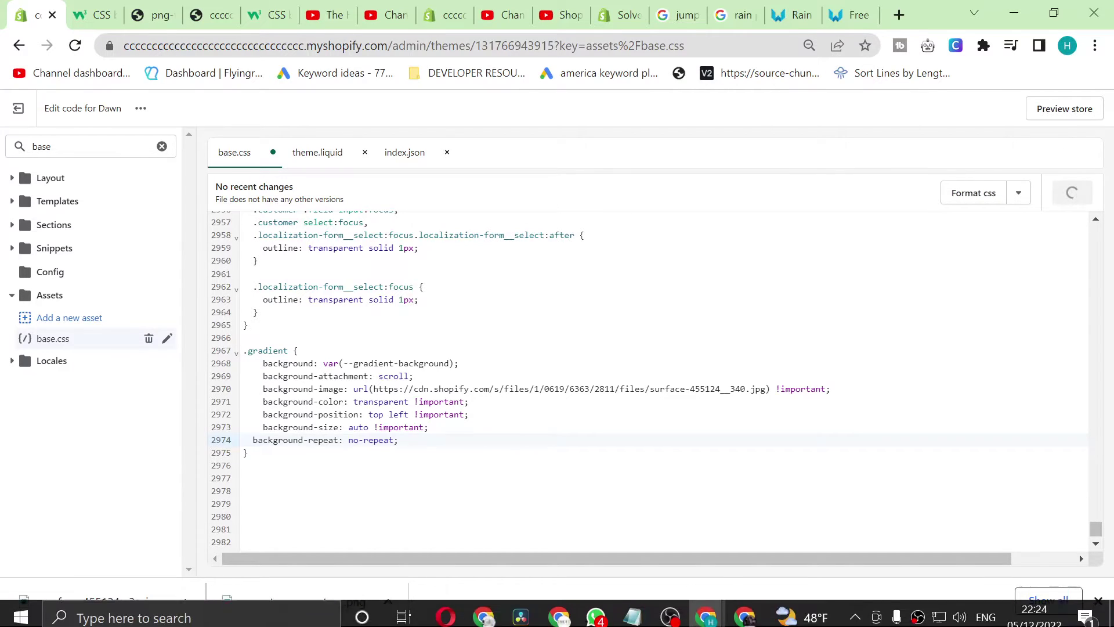
- Reload the storefront preview and inspect how the rain background displays from the header through the page sections
left_click(212, 15)
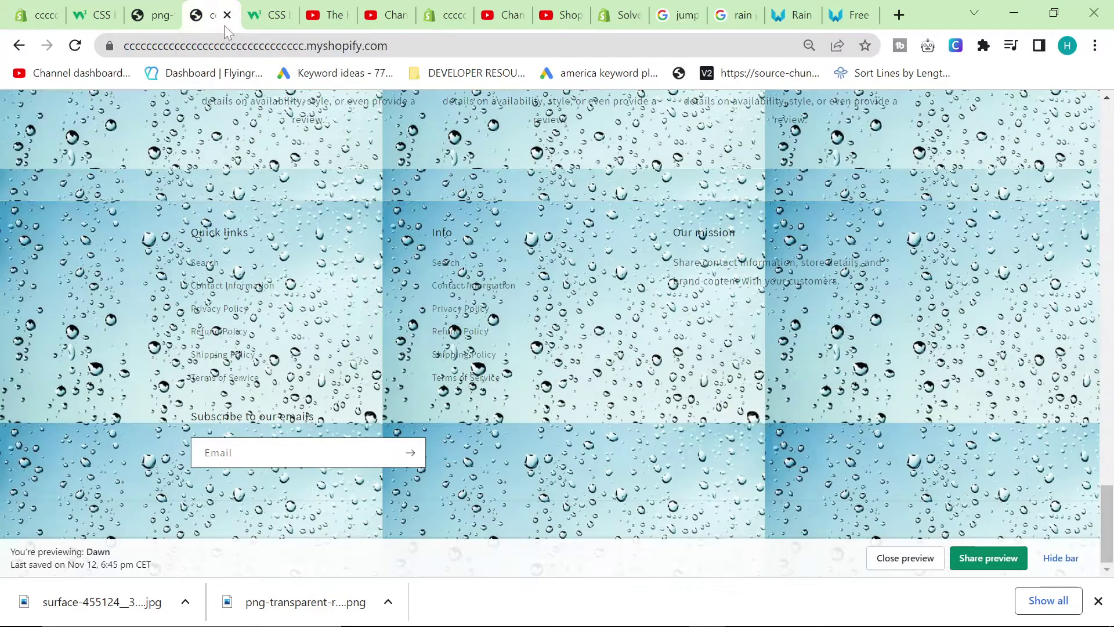
key("F5")
scroll(605, 362, "up", 6)
key("ctrl+l")
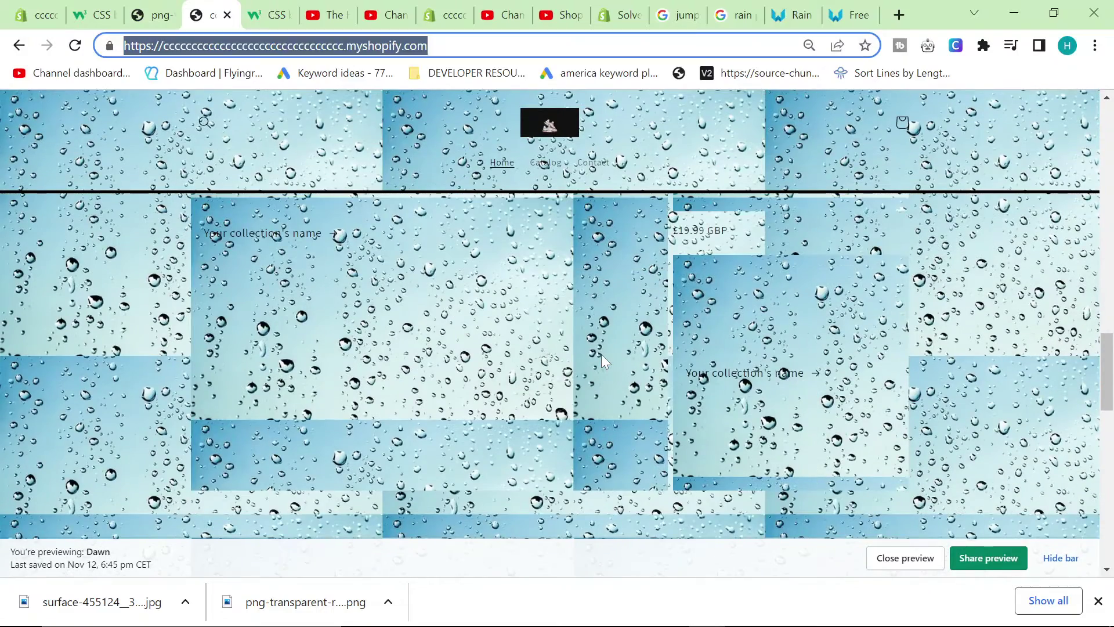
key("Return")
scroll(609, 394, "up", 17)
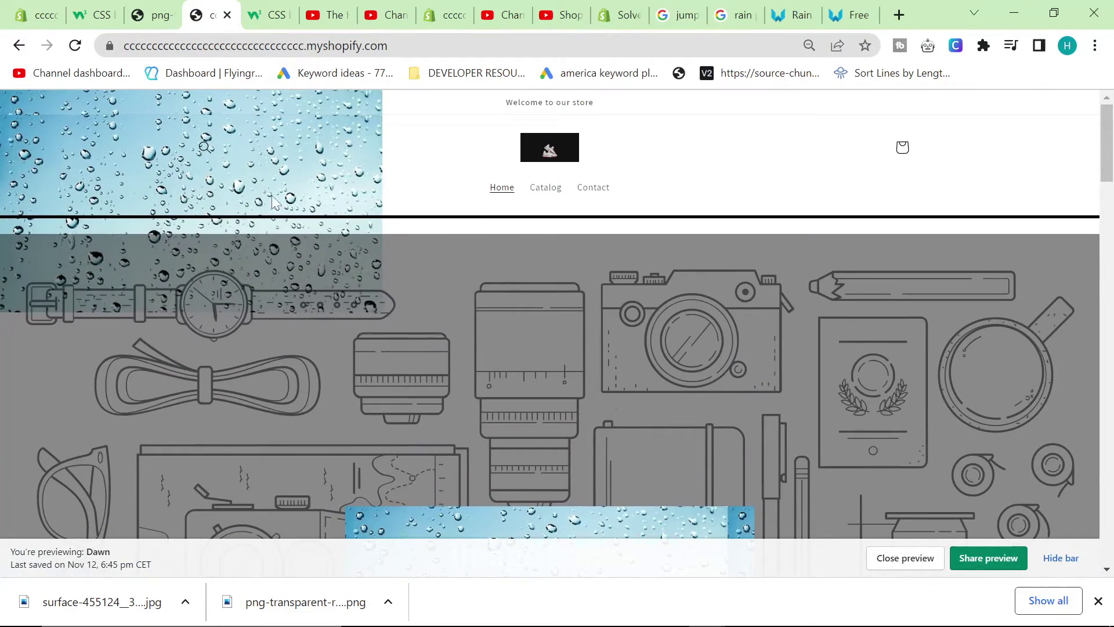
scroll(231, 155, "down", 15)
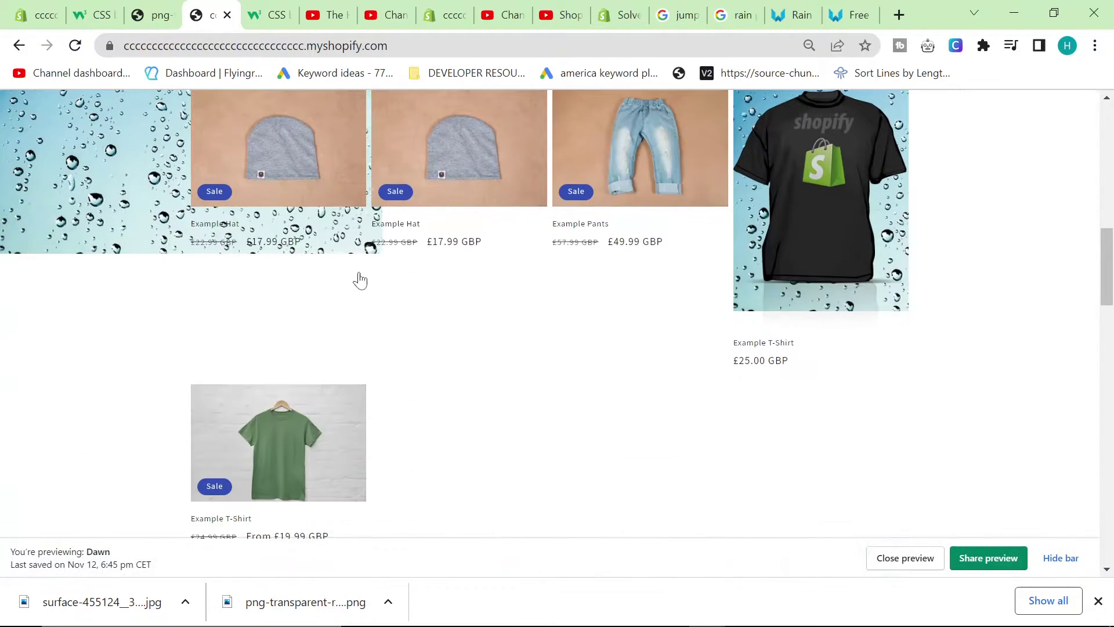
scroll(498, 255, "down", 15)
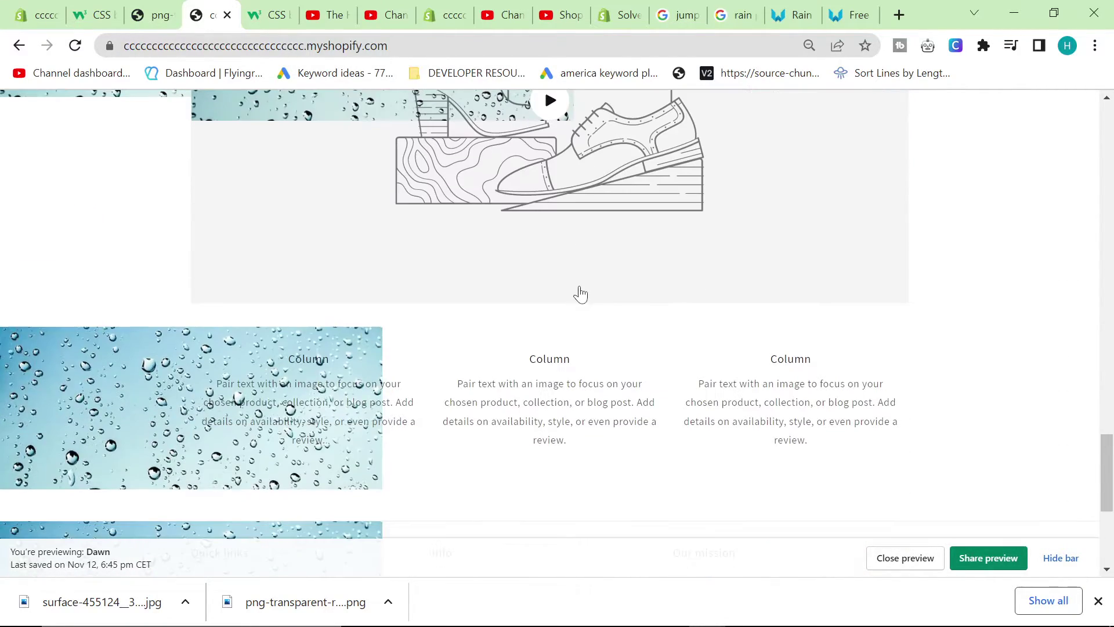
scroll(550, 312, "down", 5)
scroll(163, 334, "up", 7)
- Replace the background-repeat line in the .gradient rule with background-size: cover; from the W3Schools hero-image example and save base.css
left_click(36, 8)
left_click(268, 12)
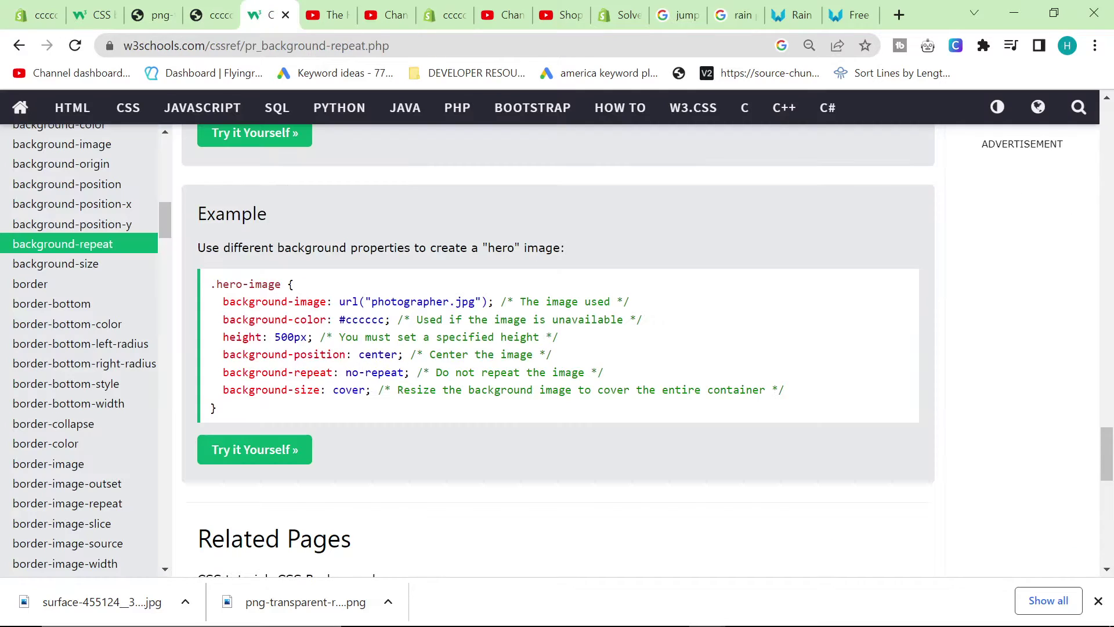
left_click_drag(217, 390, 372, 390)
key("ctrl+c")
left_click(35, 14)
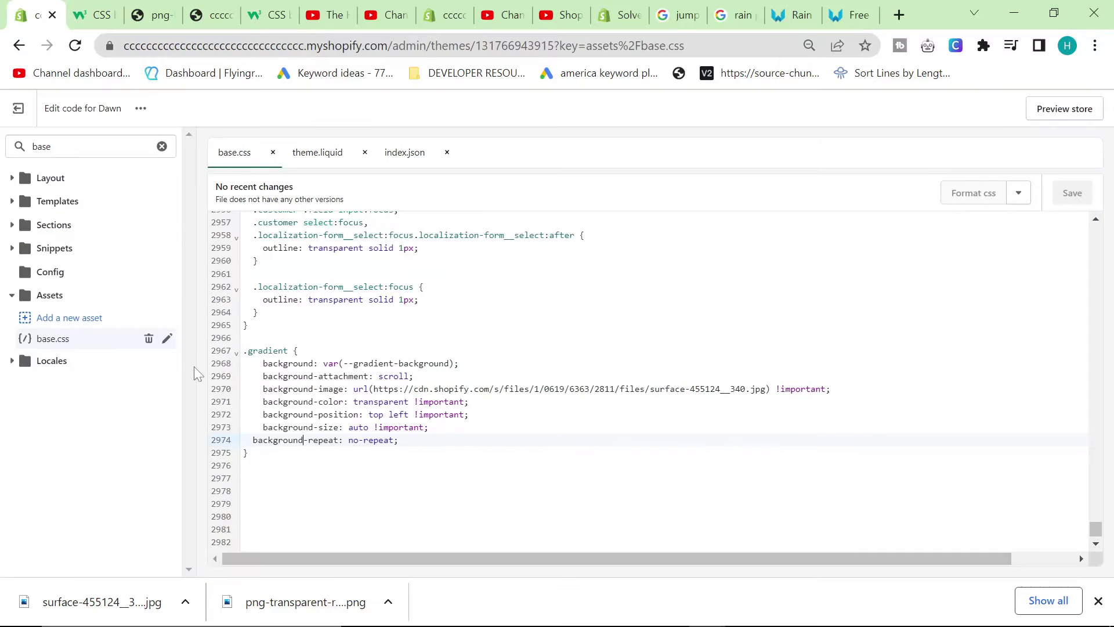
left_click_drag(399, 440, 243, 440)
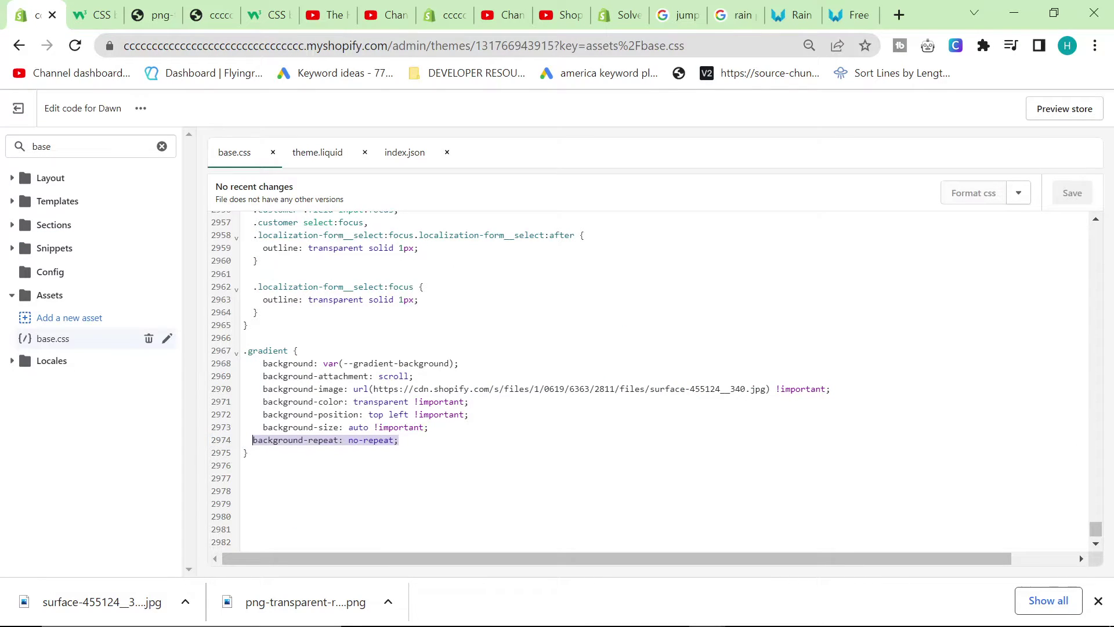
key("ctrl+v")
left_click(1070, 191)
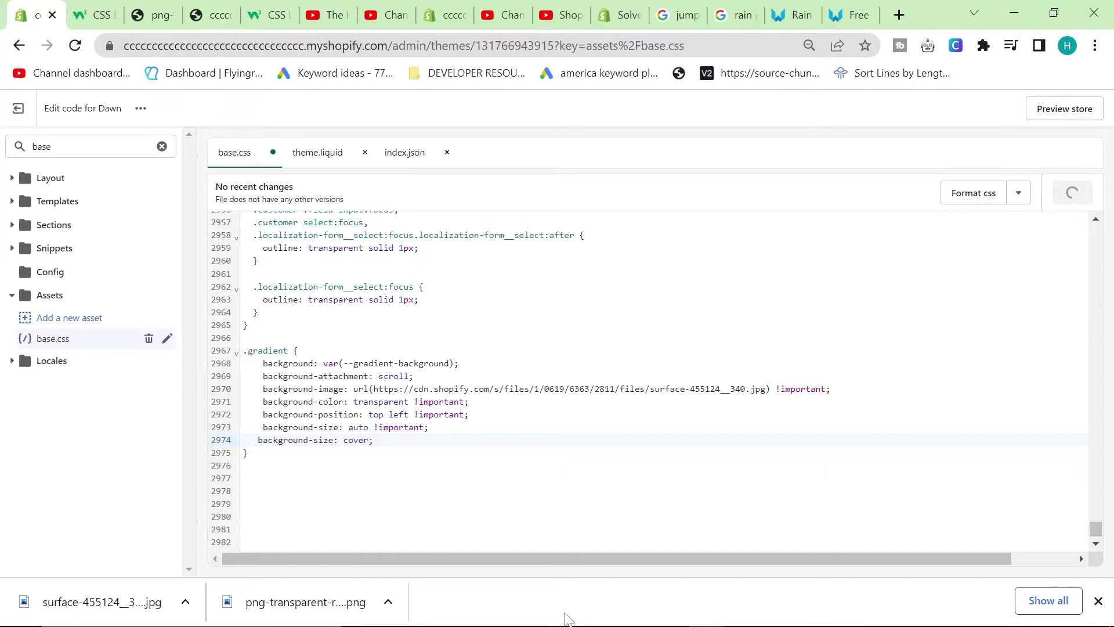
- Check the storefront preview's banner, product and collage sections for the background image size
left_click(201, 17)
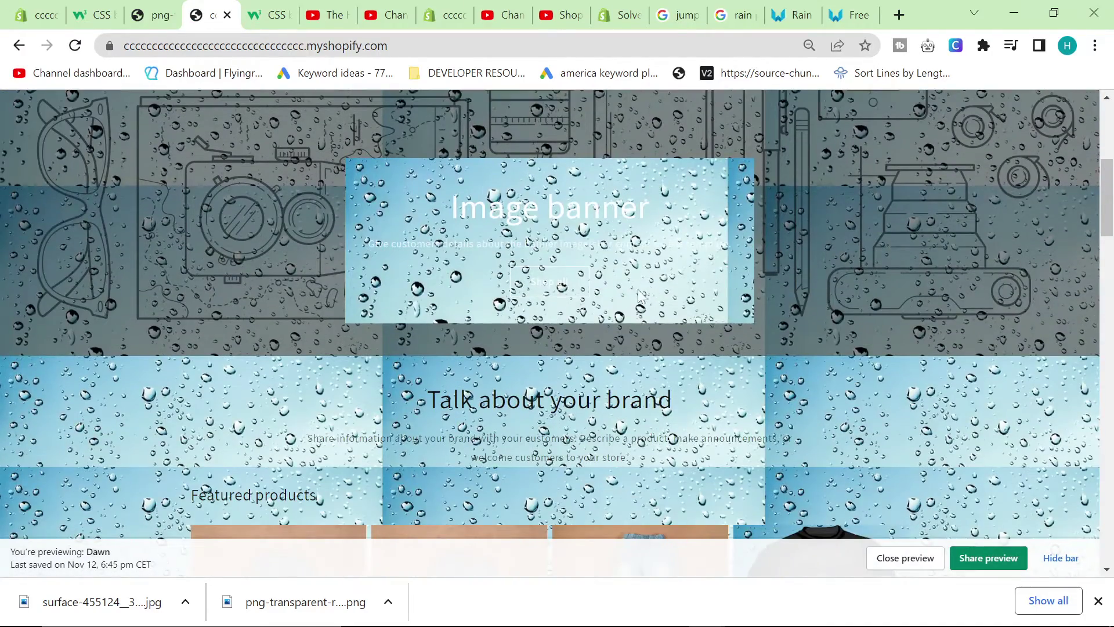
scroll(592, 318, "down", 15)
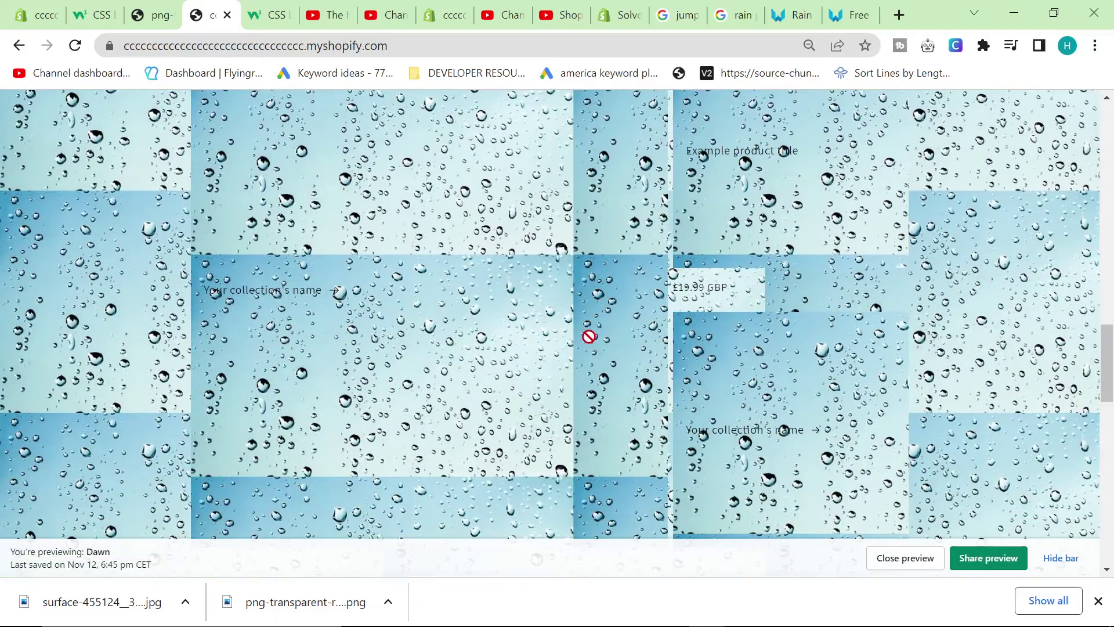
scroll(589, 337, "down", 7, "ctrl")
scroll(581, 354, "up", 2, "ctrl")
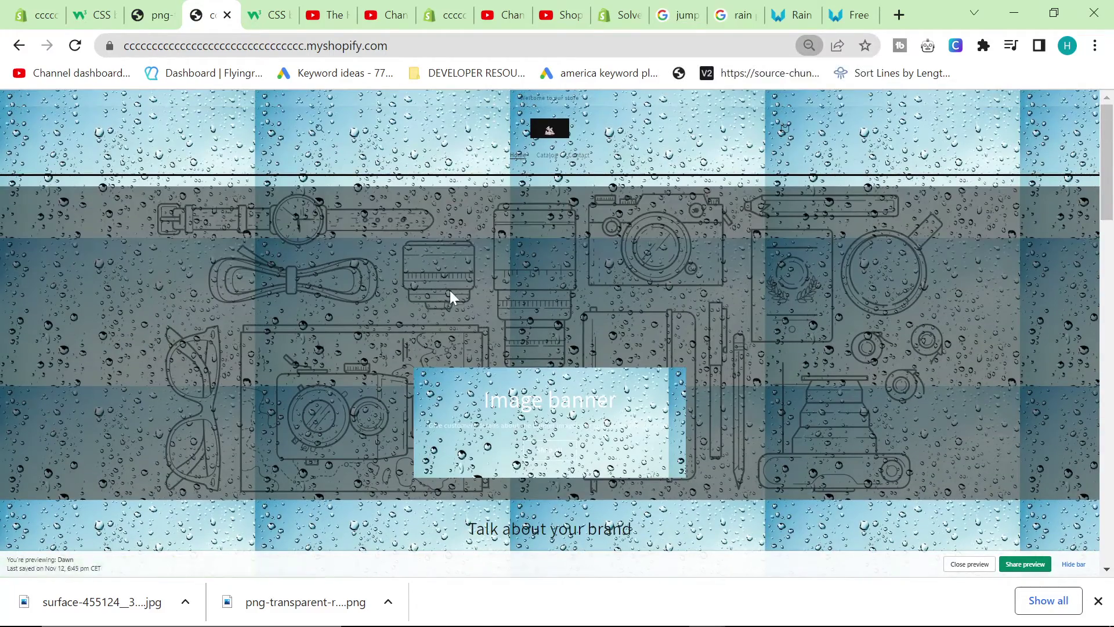
- Study the background properties in W3Schools' hero-image example and compare them with the .gradient rule in base.css
left_click(35, 15)
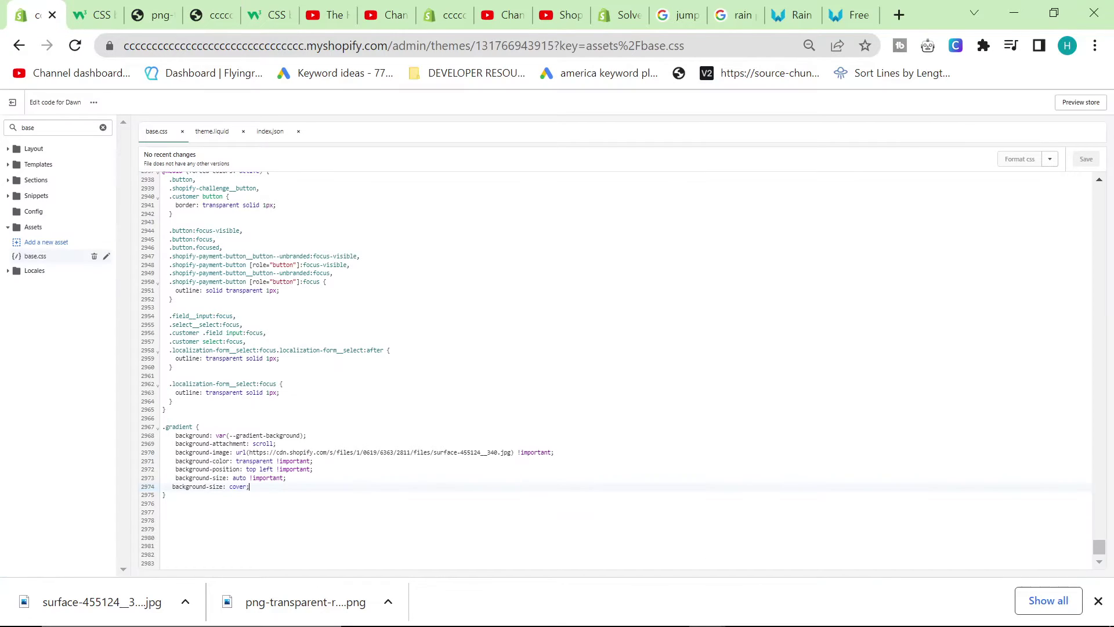
left_click(106, 8)
scroll(269, 229, "down", 1)
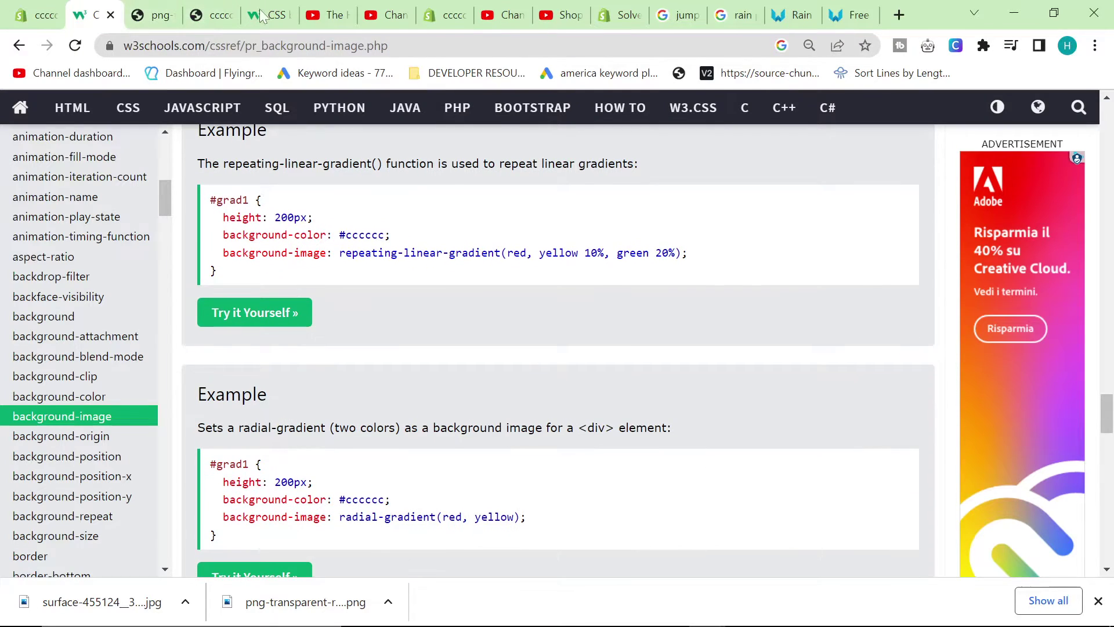
left_click_drag(242, 6, 119, 8)
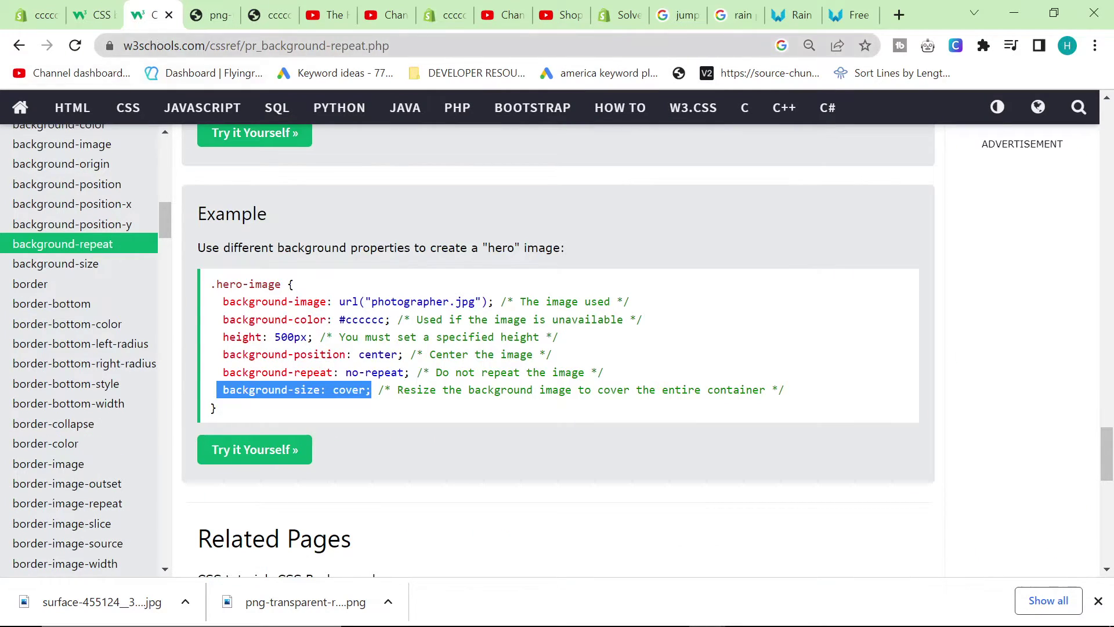
scroll(271, 317, "down", 3)
scroll(271, 317, "down", 3)
scroll(326, 330, "up", 5)
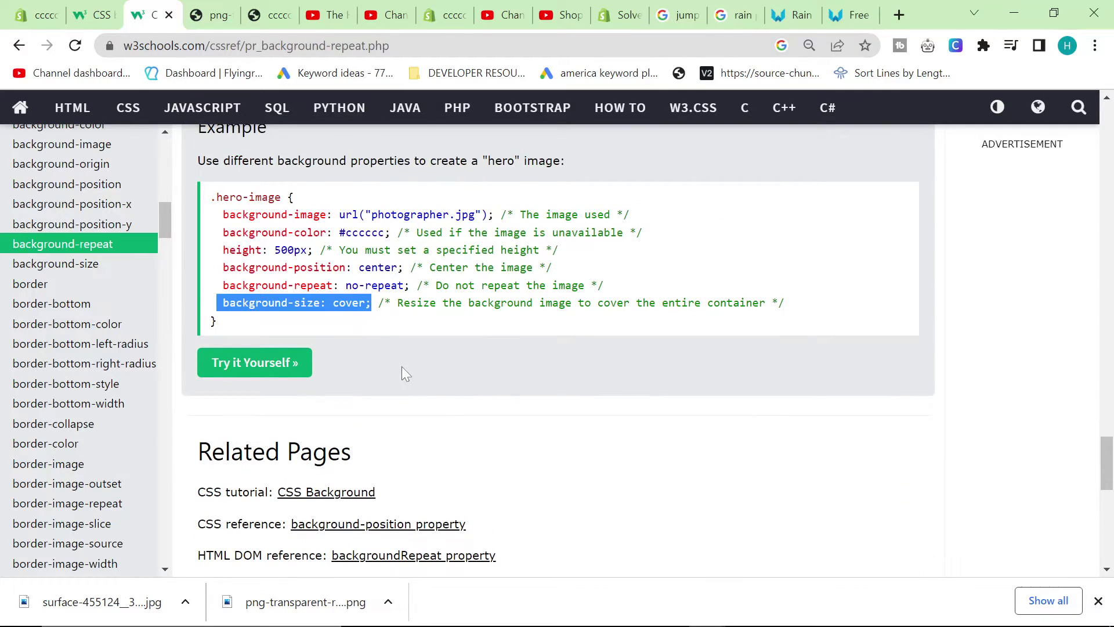
left_click(369, 342)
left_click_drag(223, 285, 352, 267)
left_click(410, 279)
left_click(208, 267)
left_click_drag(223, 250, 506, 302)
left_click(312, 250)
left_click(507, 302)
scroll(338, 281, "up", 2)
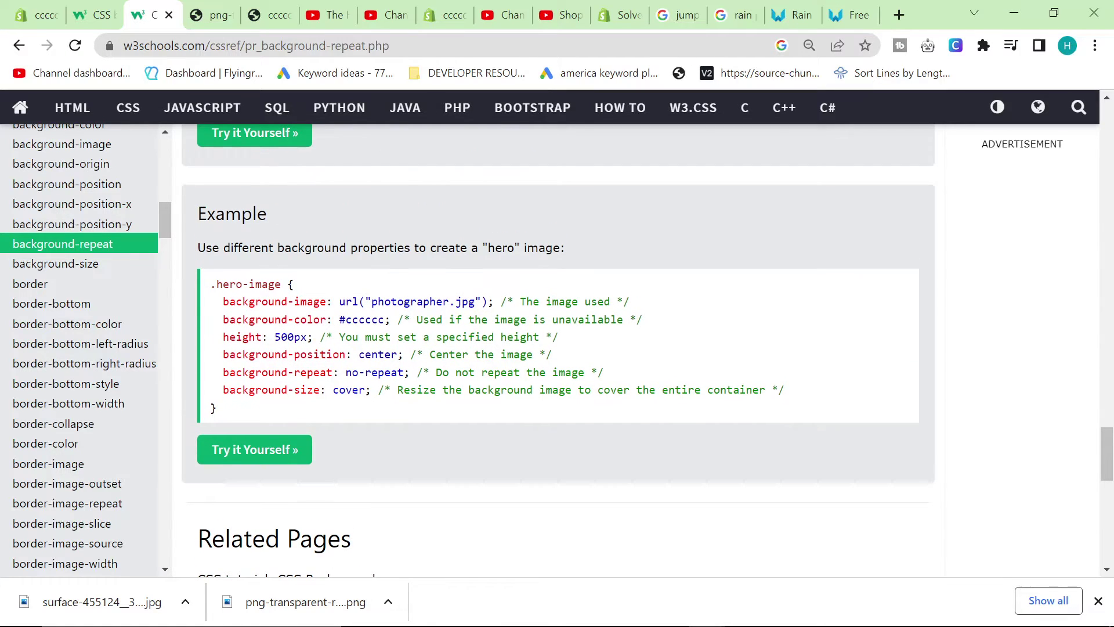
left_click_drag(223, 302, 642, 319)
left_click(377, 362)
key("ctrl+1")
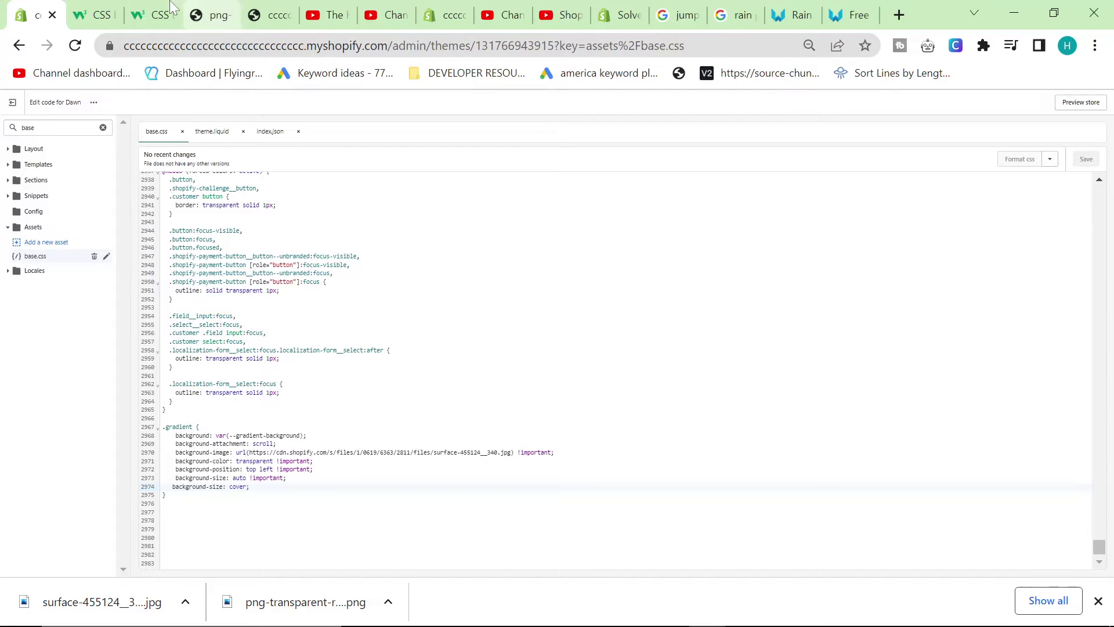
key("ctrl+3")
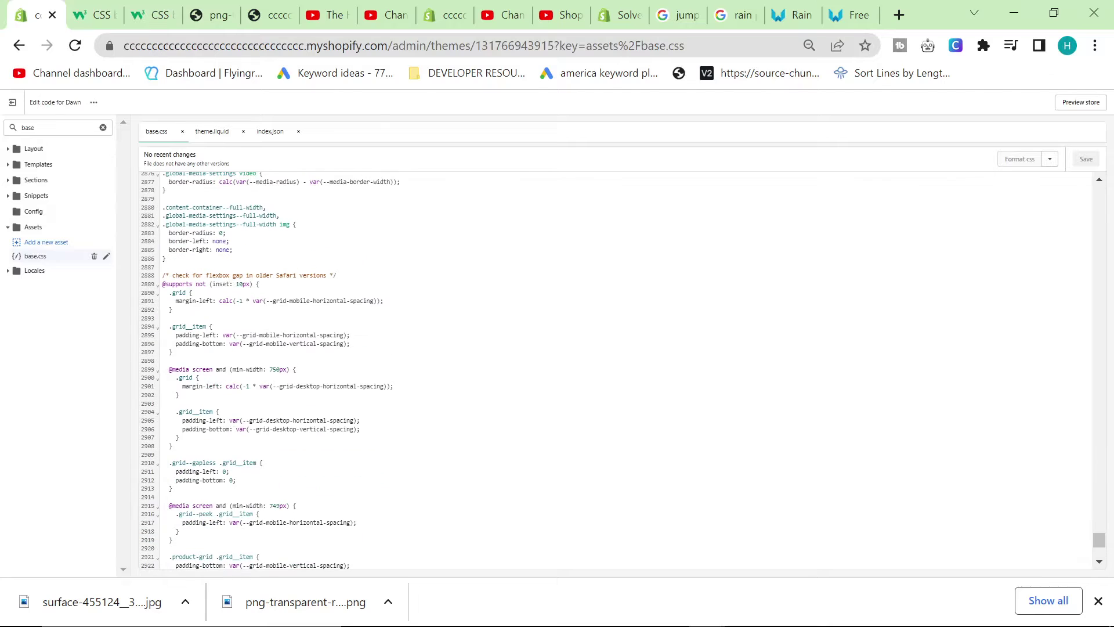
left_click(158, 13)
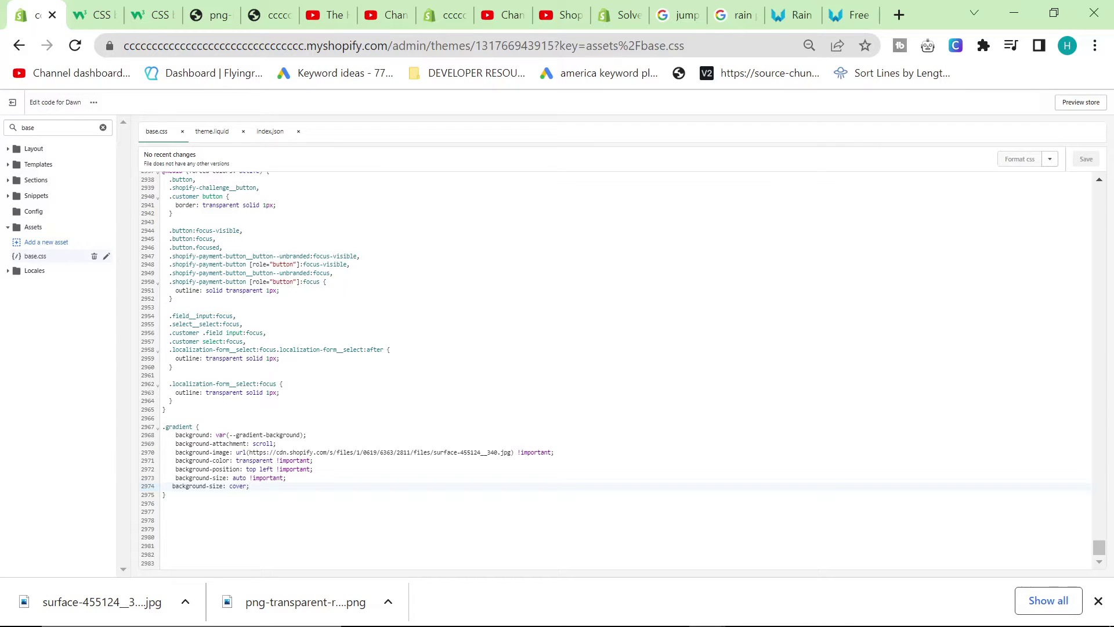
- Check the storefront preview, delete the extra background-size: cover; line from the .gradient rule and save base.css
left_click(268, 16)
scroll(377, 216, "down", 10)
left_click(374, 220)
left_click_drag(251, 487, 152, 486)
key("BackSpace")
key("BackSpace")
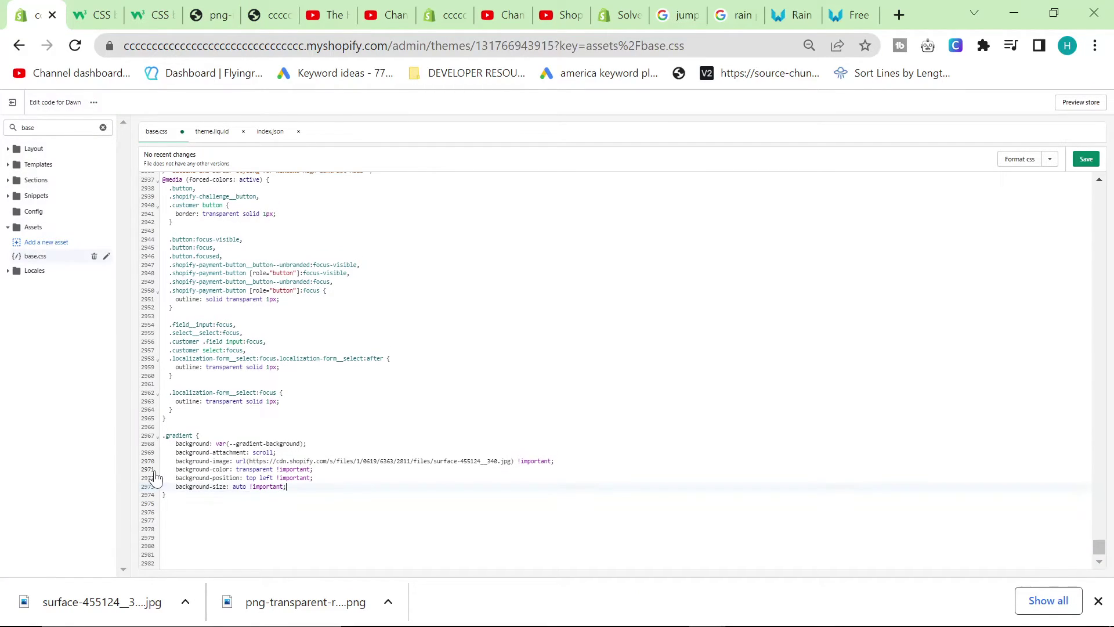
left_click(1086, 159)
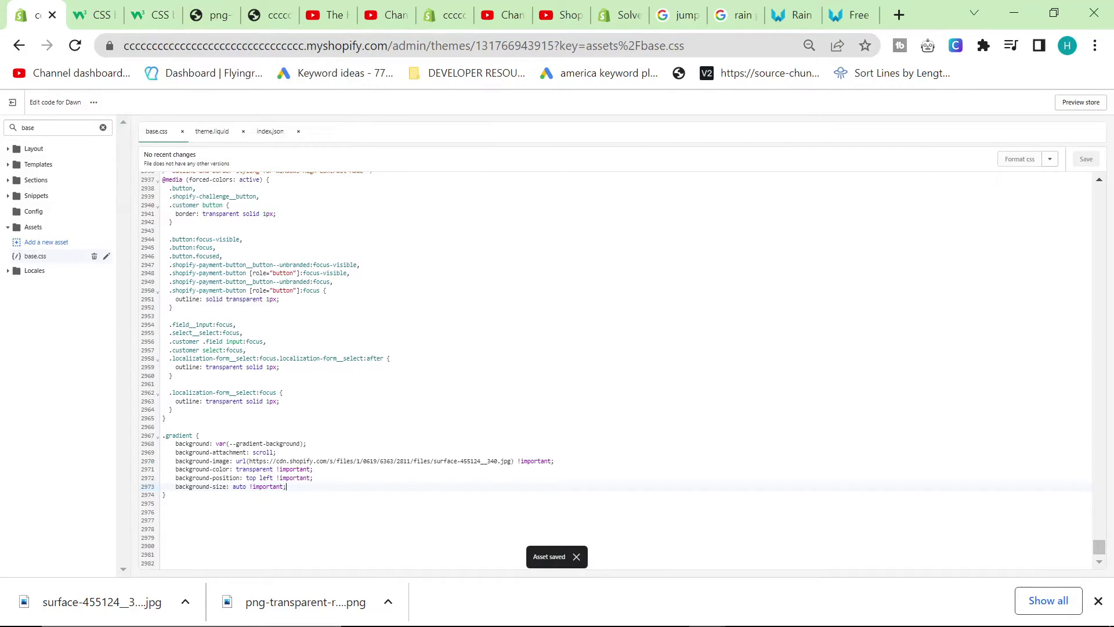
- Set the .gradient rule's background-size value to cover, keeping !important, and save base.css
double_click(239, 487)
type("cover")
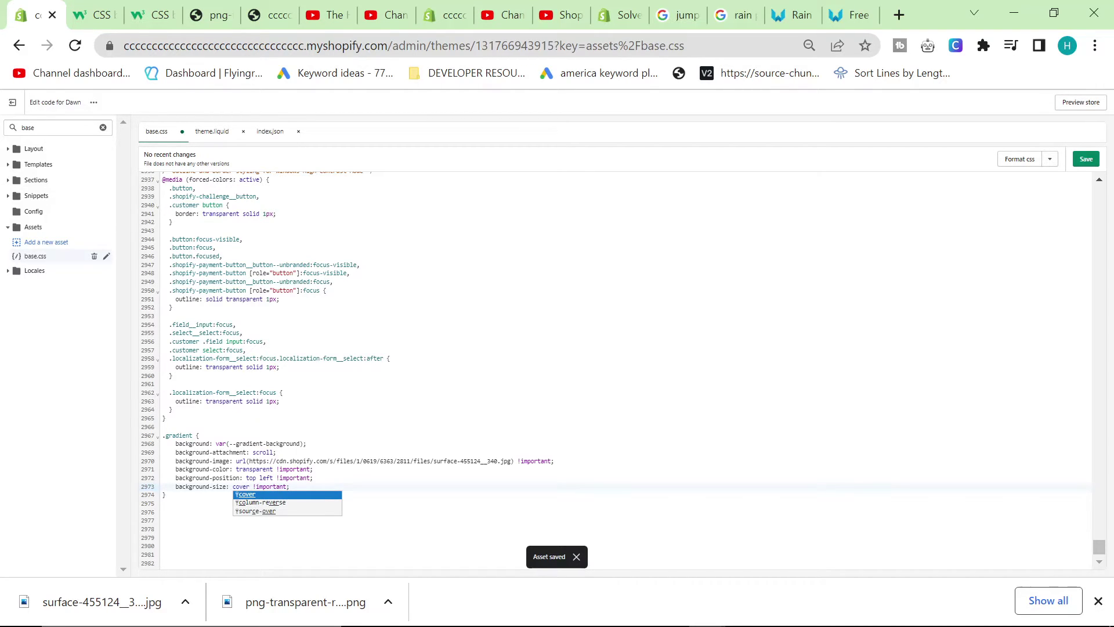
left_click(1078, 163)
- Reload the storefront preview, inspect the rain background from header to footer and return to base.css
left_click(270, 15)
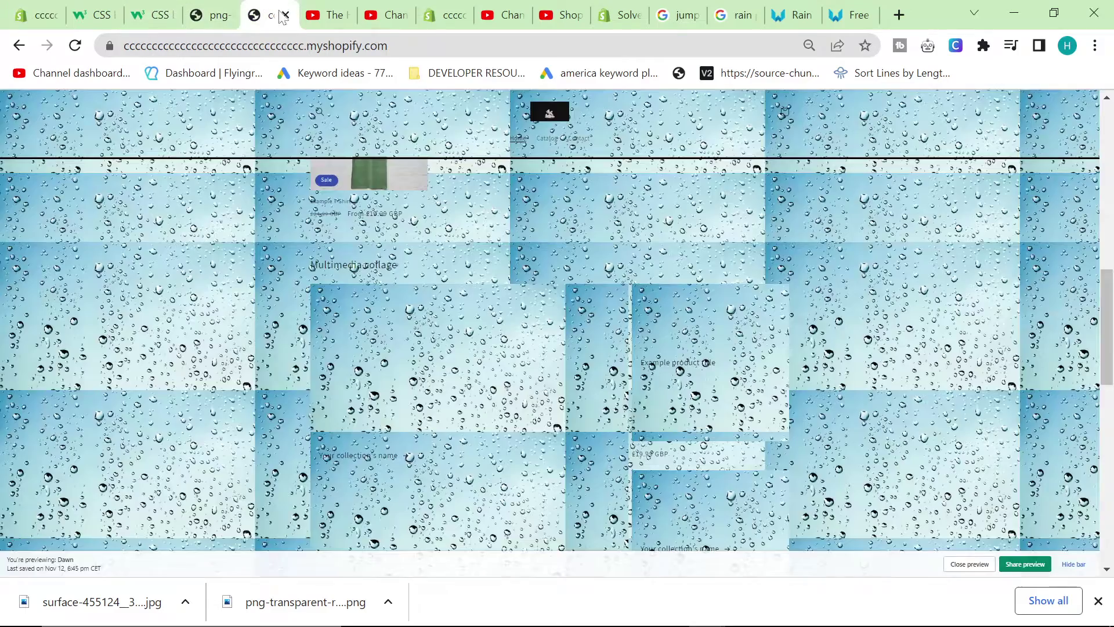
key("F5")
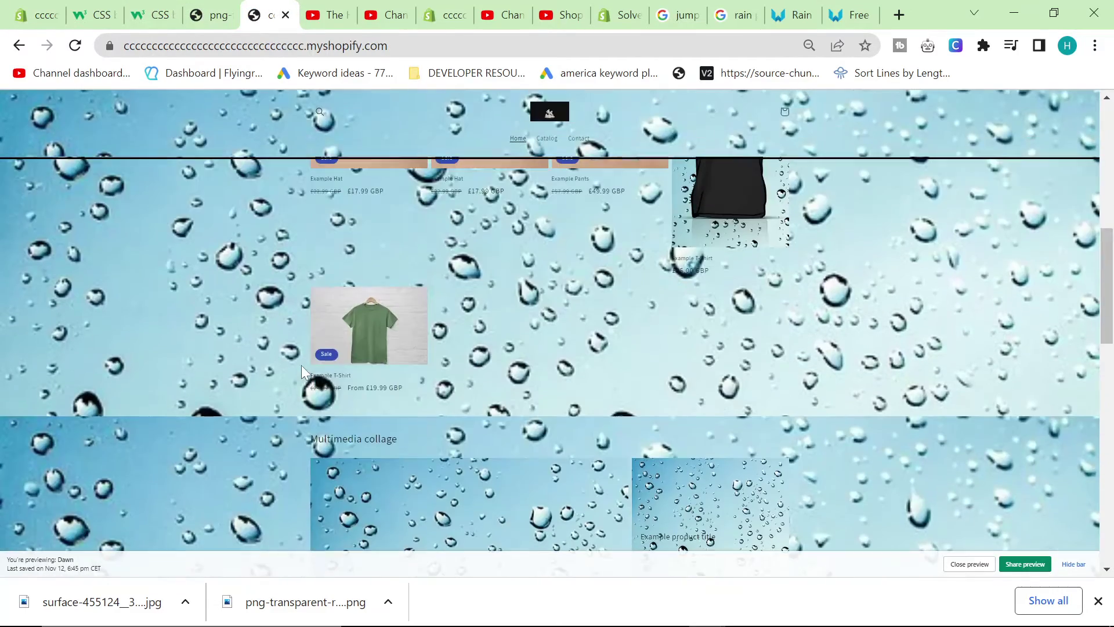
scroll(124, 109, "up", 6)
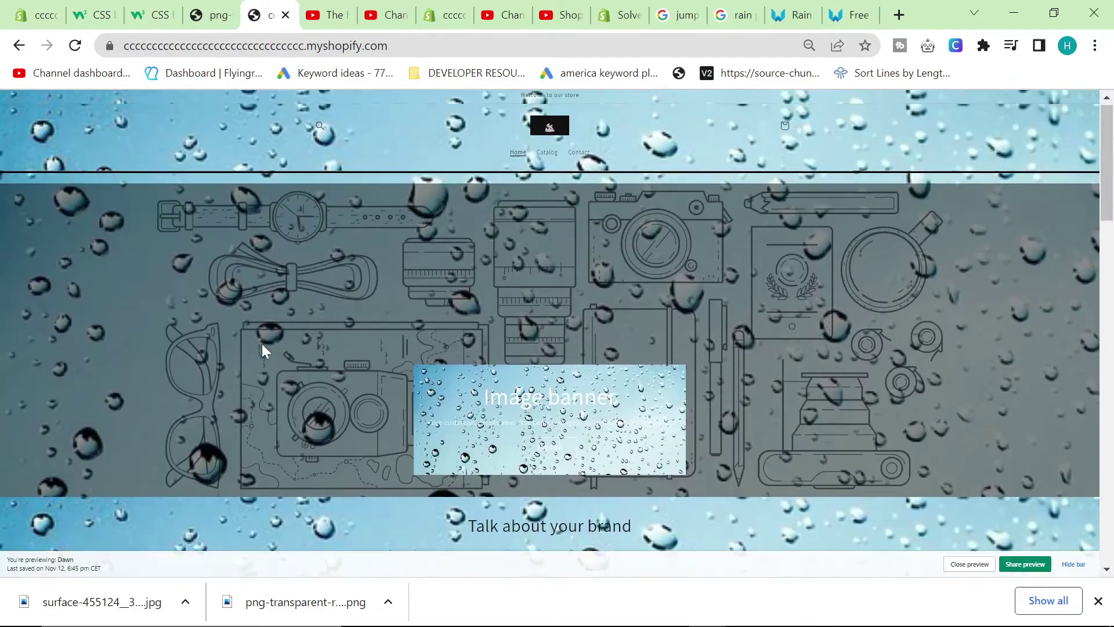
scroll(279, 355, "down", 9)
scroll(305, 366, "down", 11)
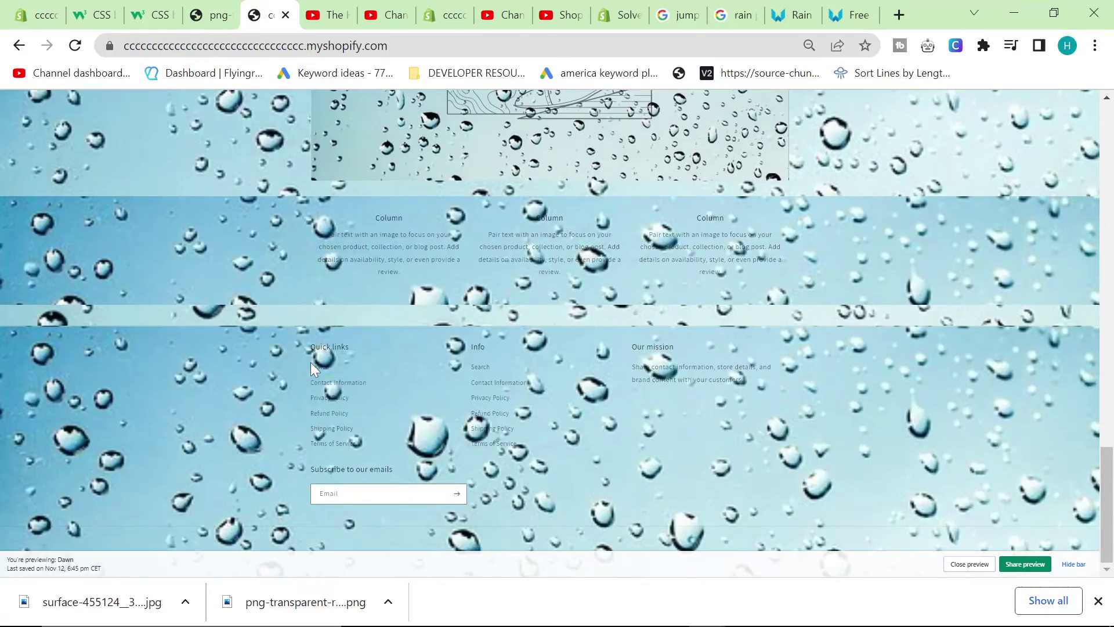
key("F5")
scroll(325, 359, "up", 10)
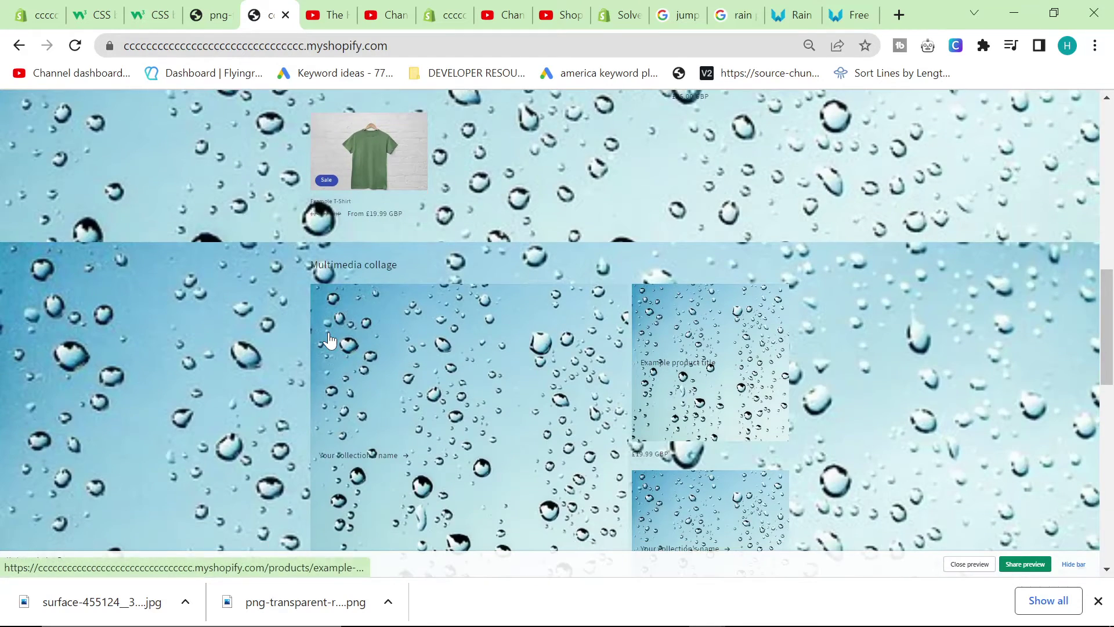
scroll(329, 339, "up", 5)
left_click(36, 14)
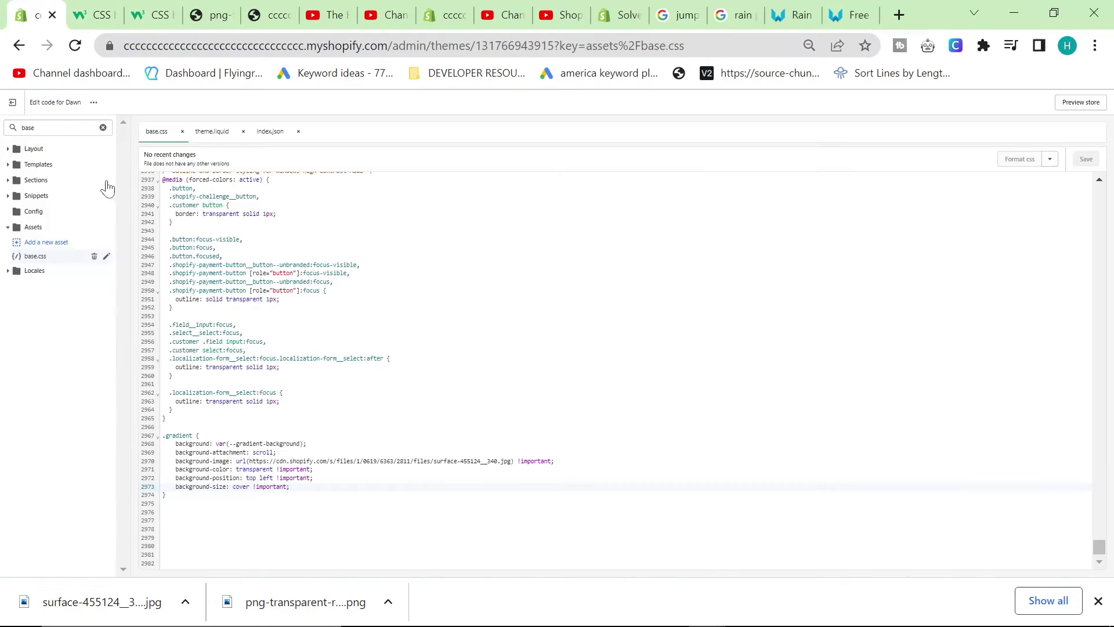
double_click(28, 128)
type("header.css")
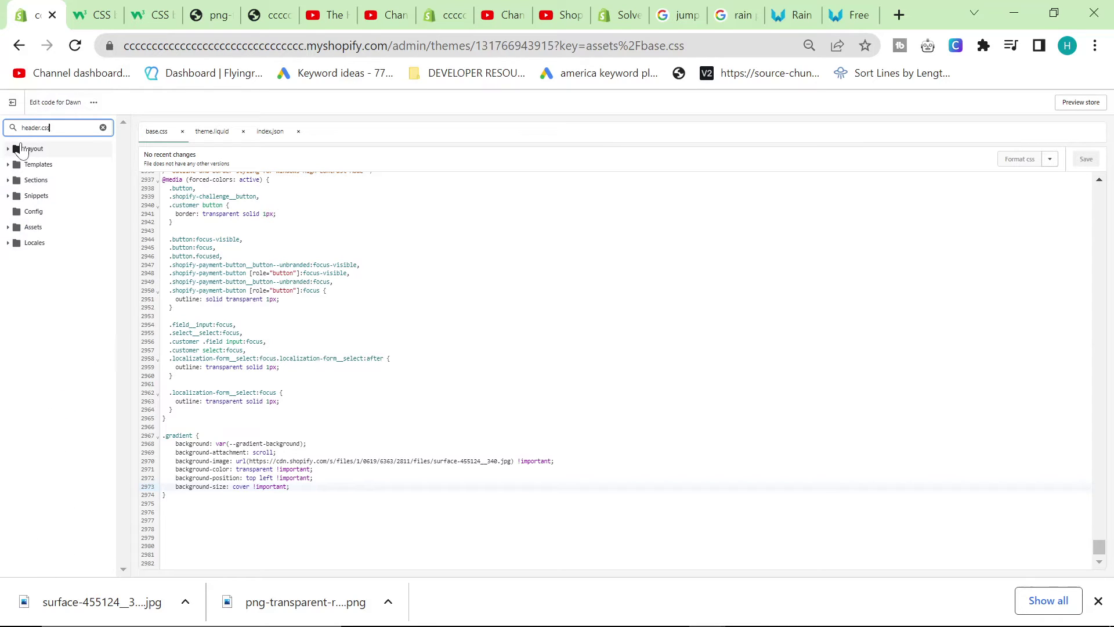
key("ctrl+a")
key("BackSpace")
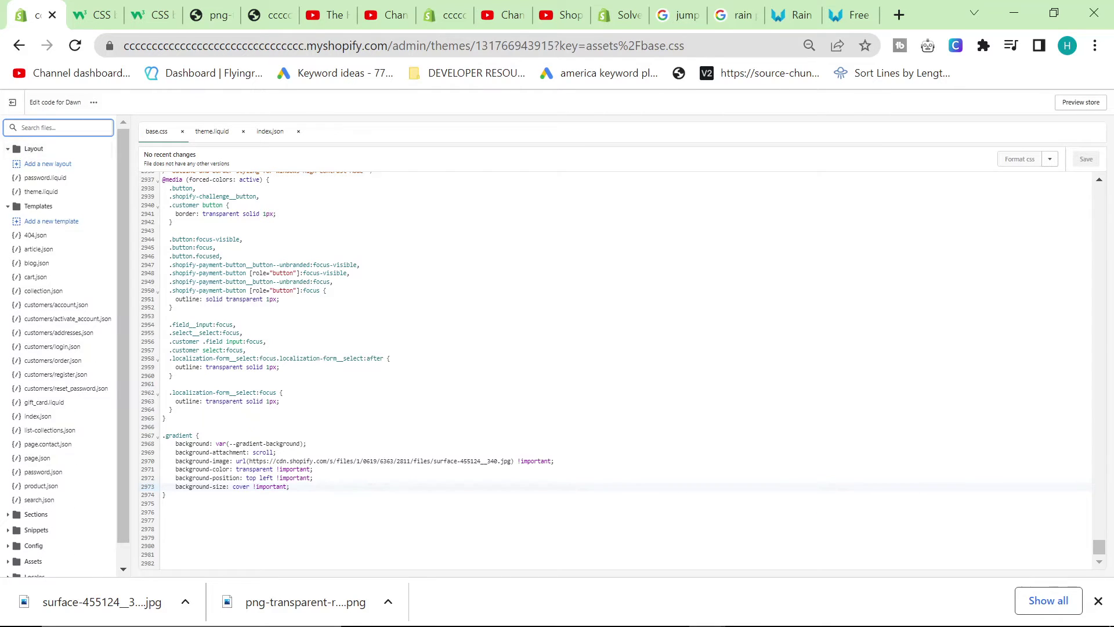
- Find "header" in base.css and add an empty line after the border-bottom declaration in the #shopify-section-header rule
scroll(406, 274, "up", 5)
left_click(406, 274)
key("ctrl+f")
type("header")
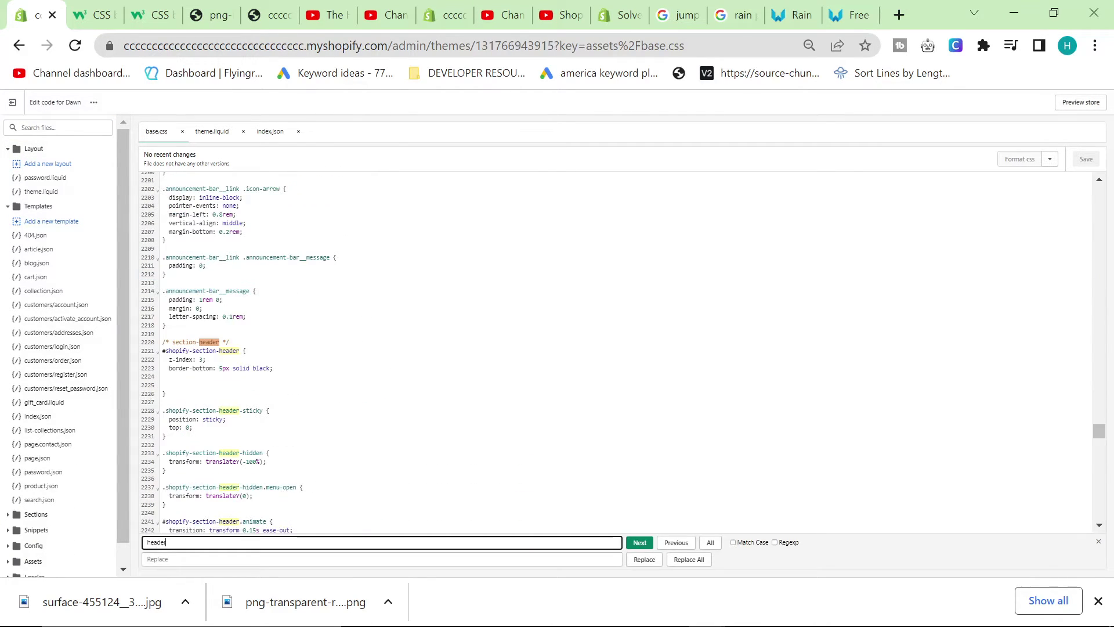
left_click(274, 368)
key("Escape")
key("Return")
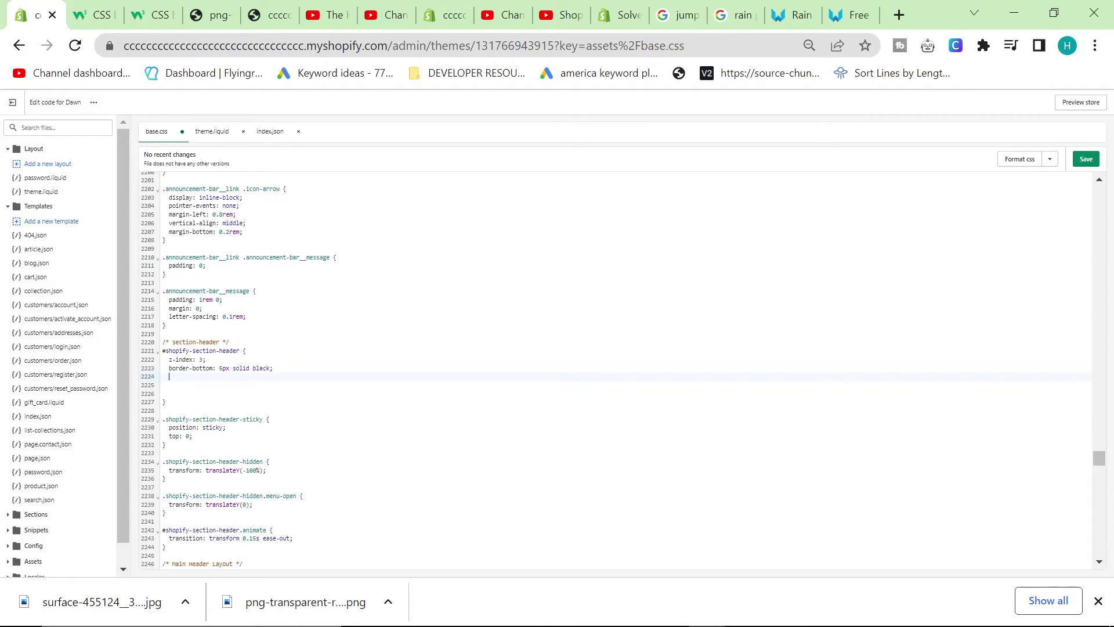
- Look for "footer" in base.css, filter the theme files by footer.css and open section-footer.css to review its rules
key("ctrl+f")
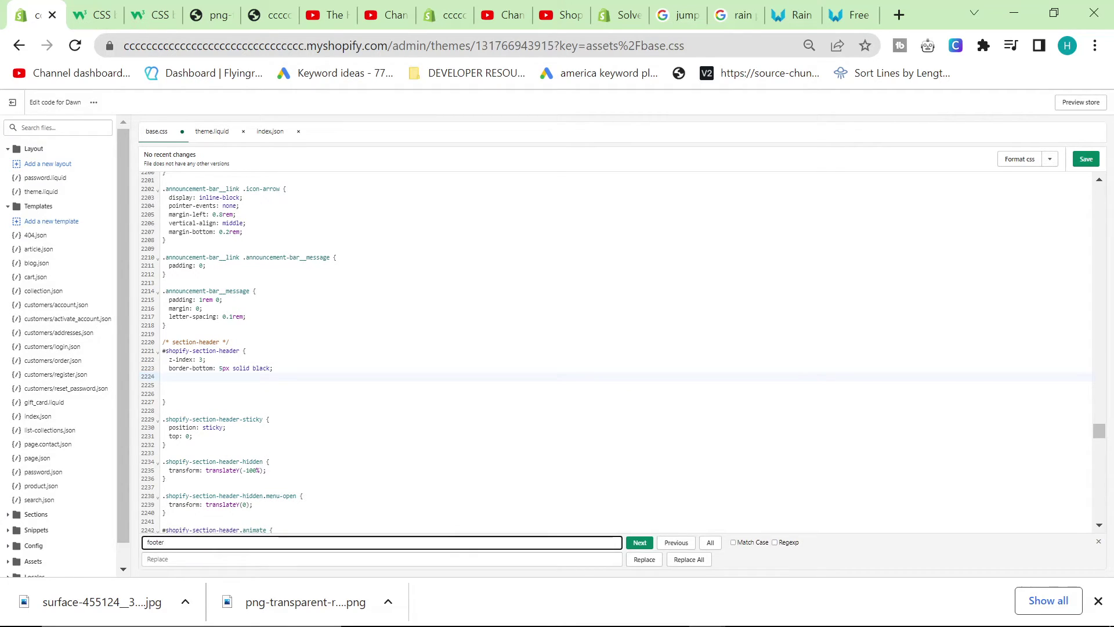
left_click(81, 127)
type("footer.css")
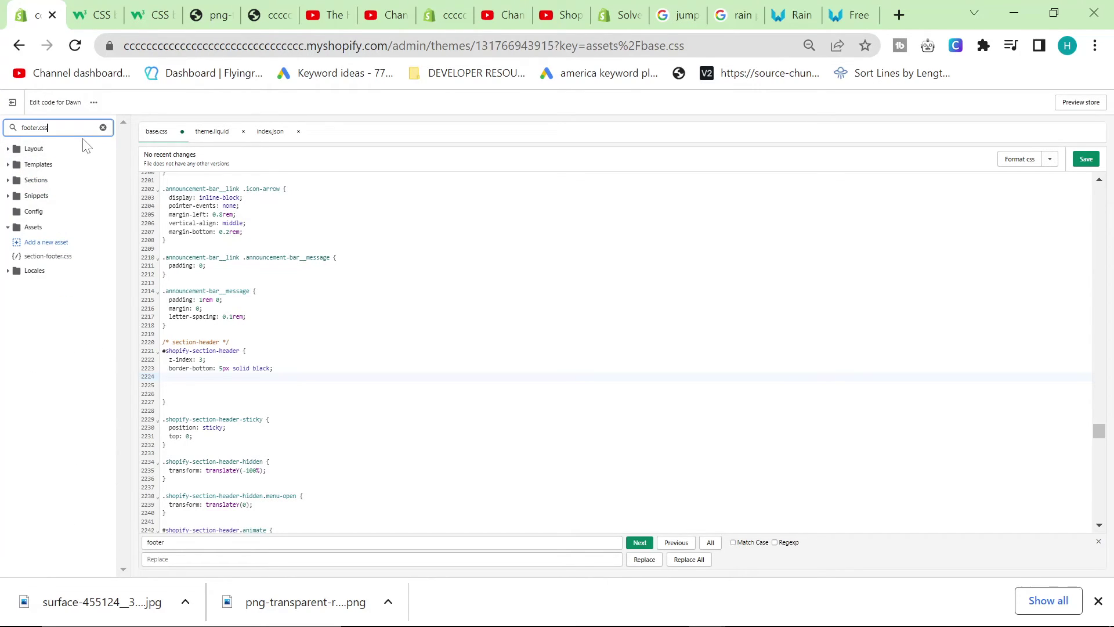
left_click(58, 256)
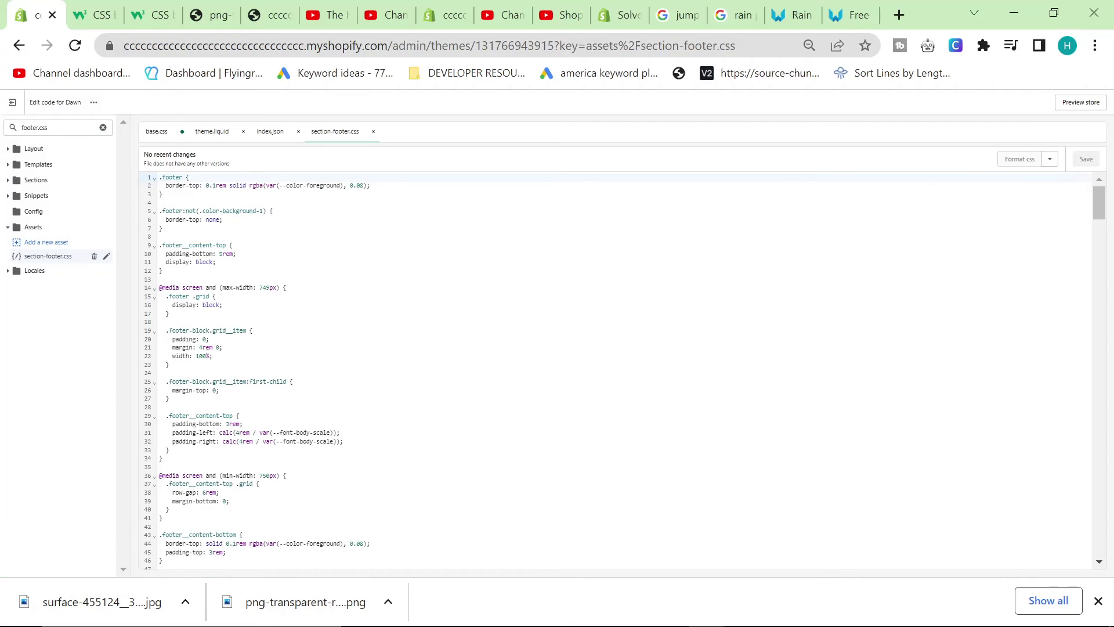
scroll(581, 372, "down", 20)
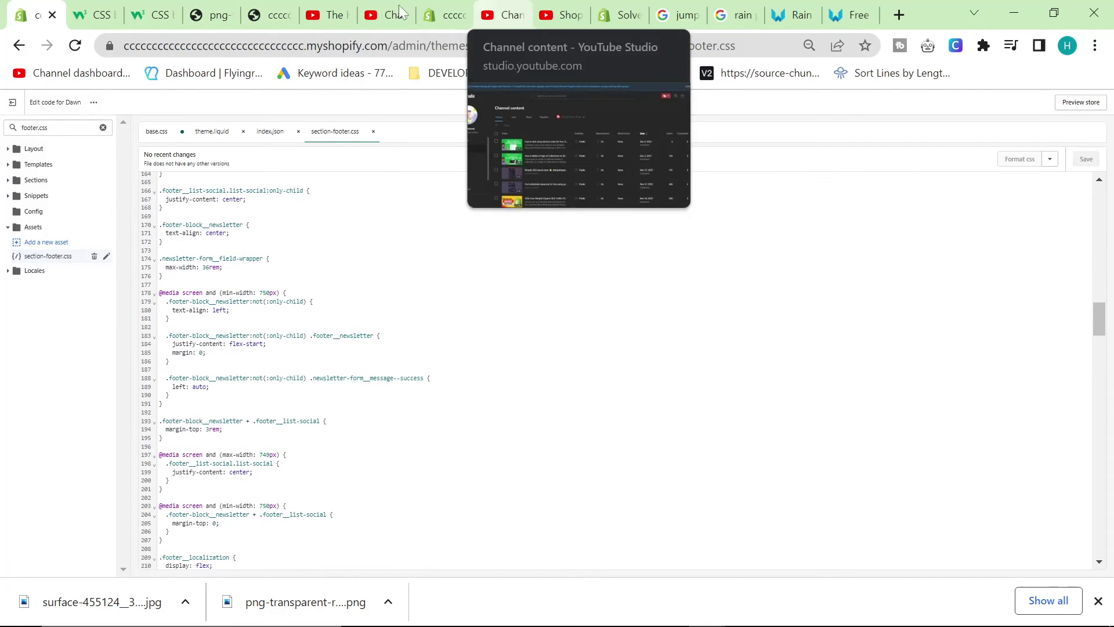
key("alt+Tab")
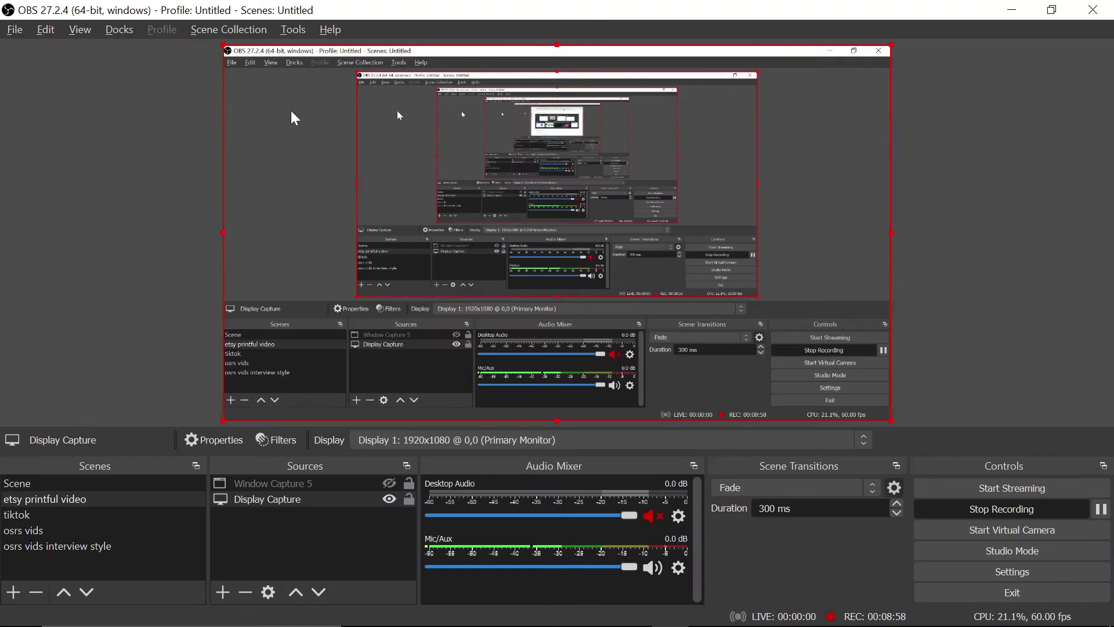
key("alt+Tab")
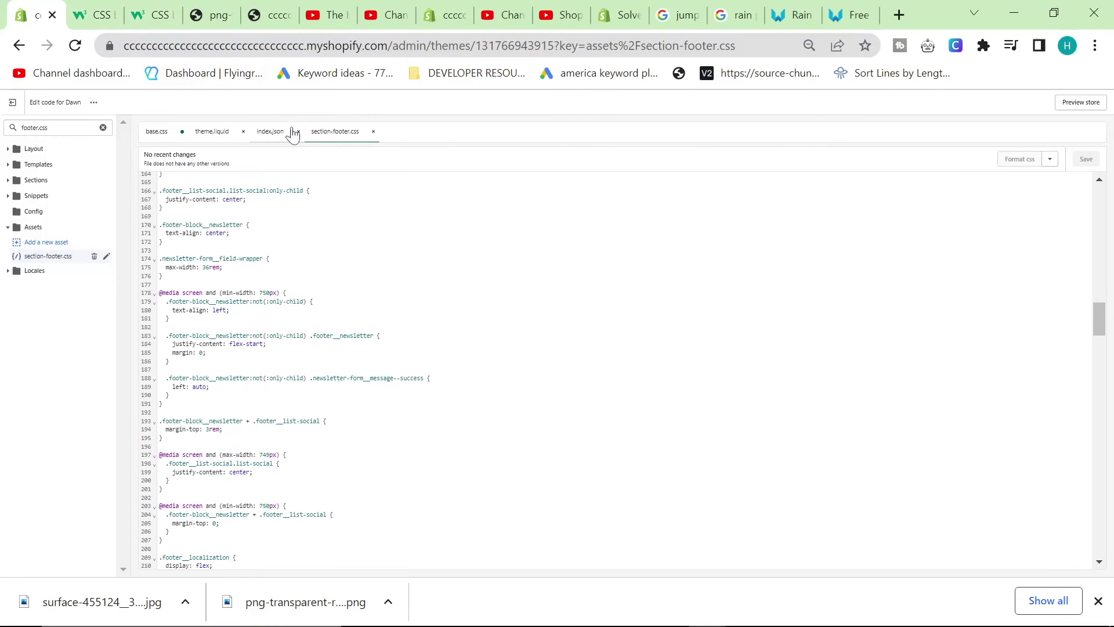